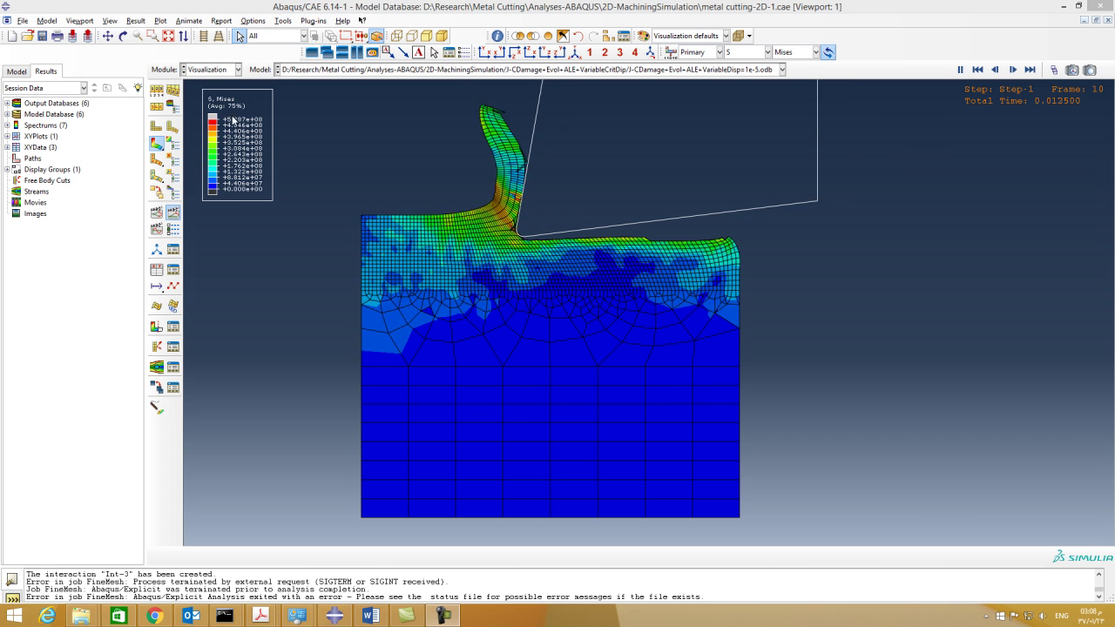
- Switch to the Part module and display the RigidTool part
click(232, 70)
click(218, 87)
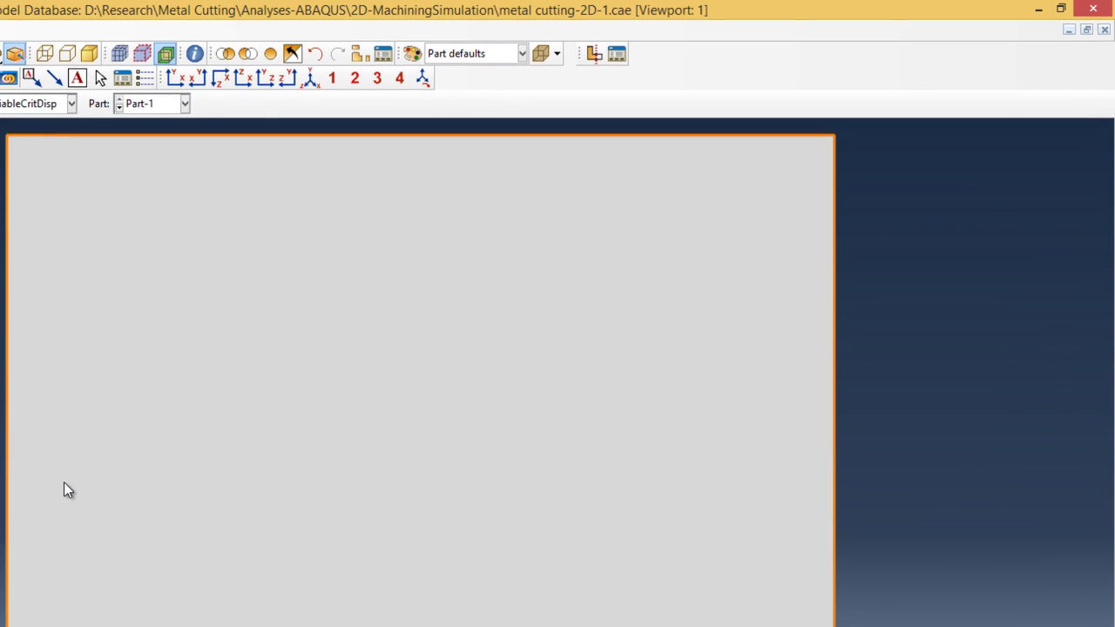
click(467, 70)
click(146, 156)
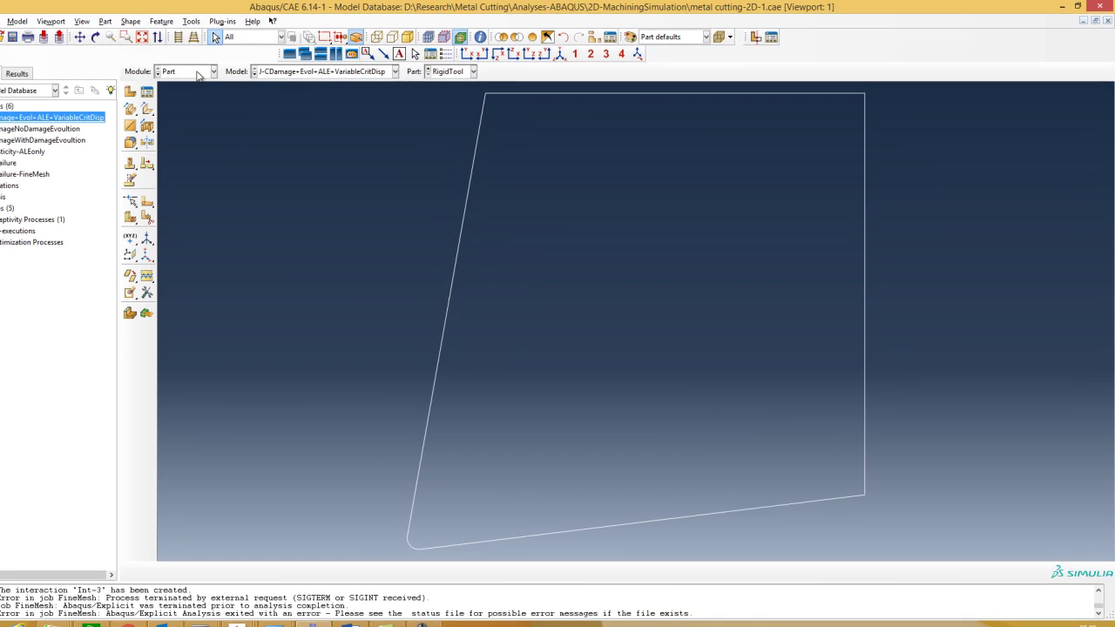
- Open the section sketch of Part-1's Shell planar-1 feature in the J-CDamage+Evol+ALE+VariableCritDisp model to view its dimensions
click(213, 69)
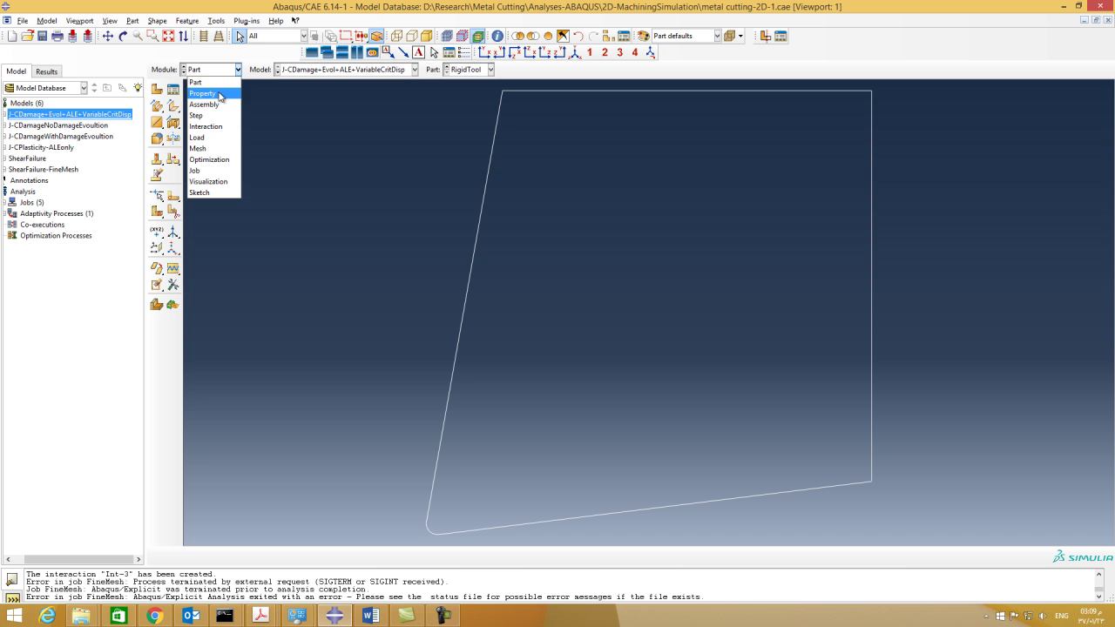
click(61, 564)
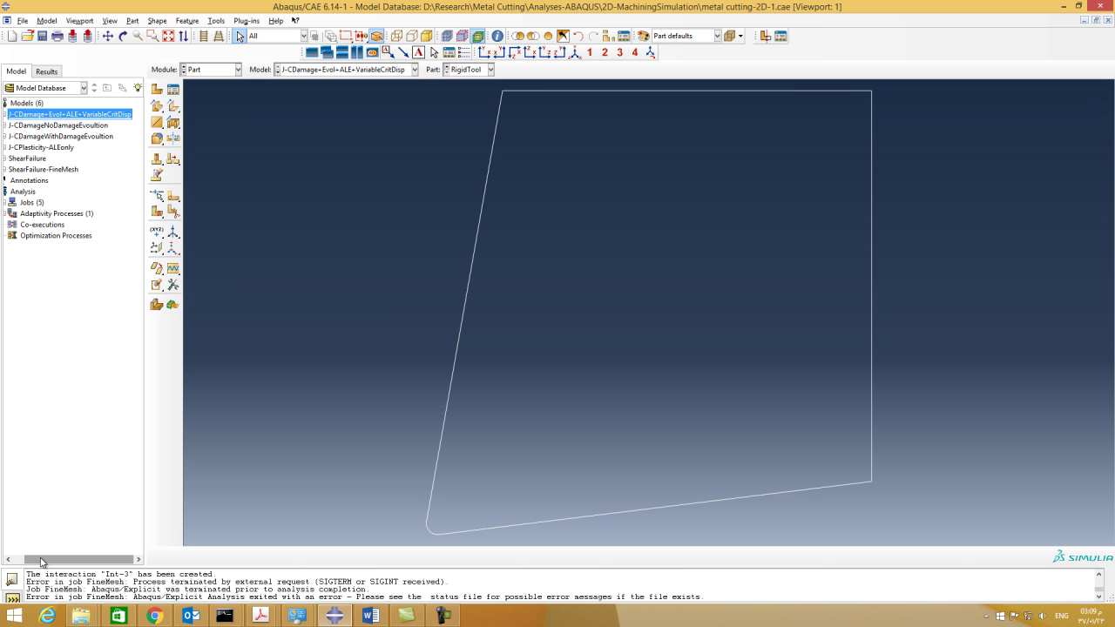
drag(34, 561, 23, 561)
click(18, 114)
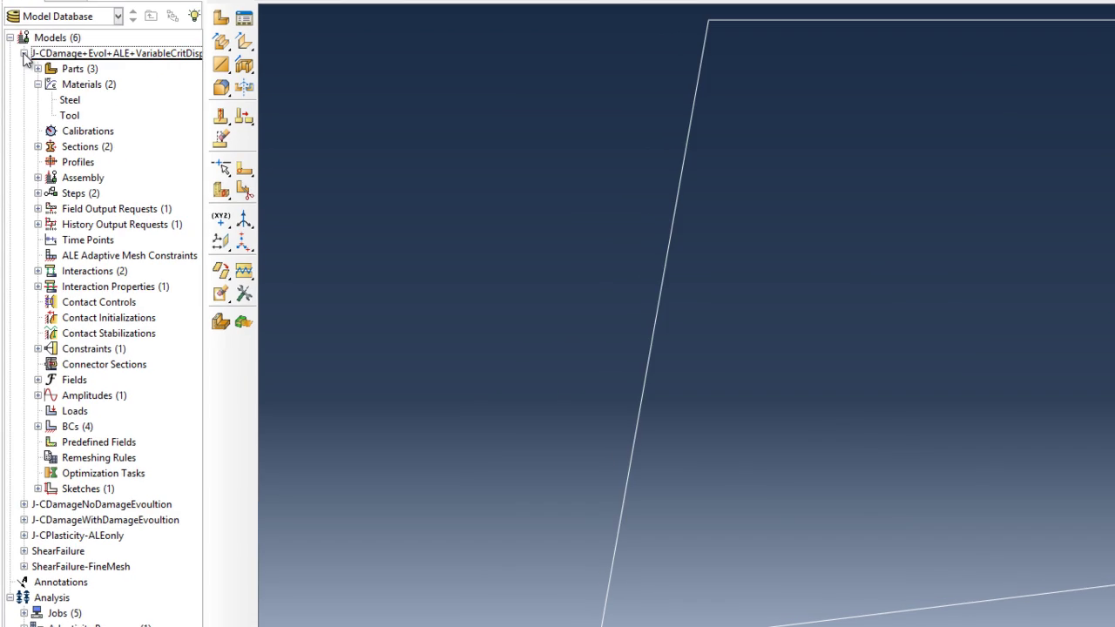
click(37, 69)
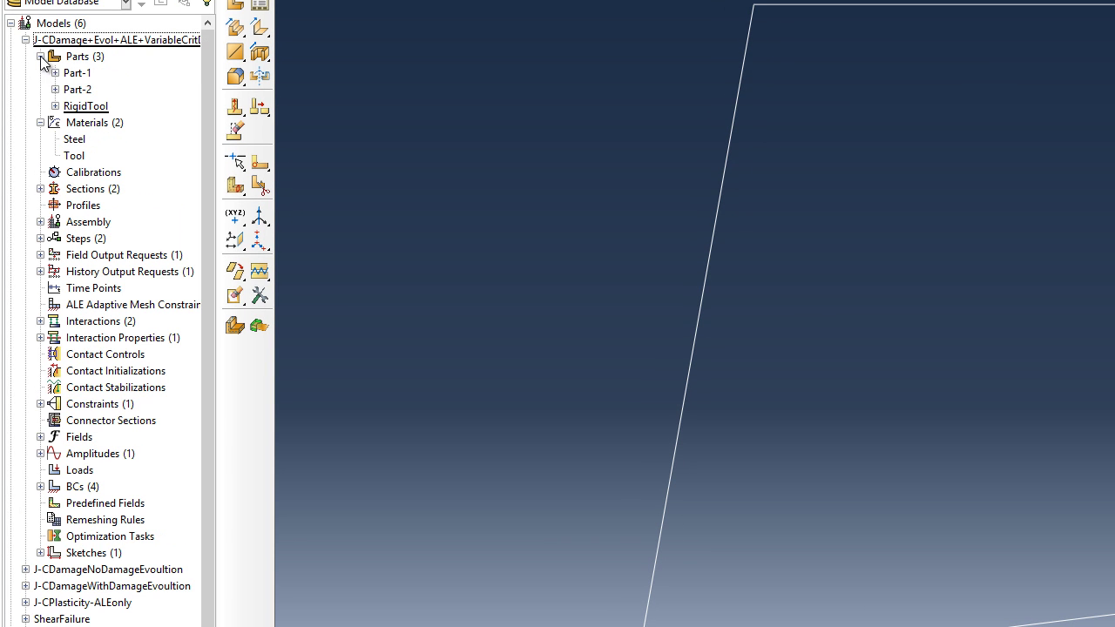
click(55, 74)
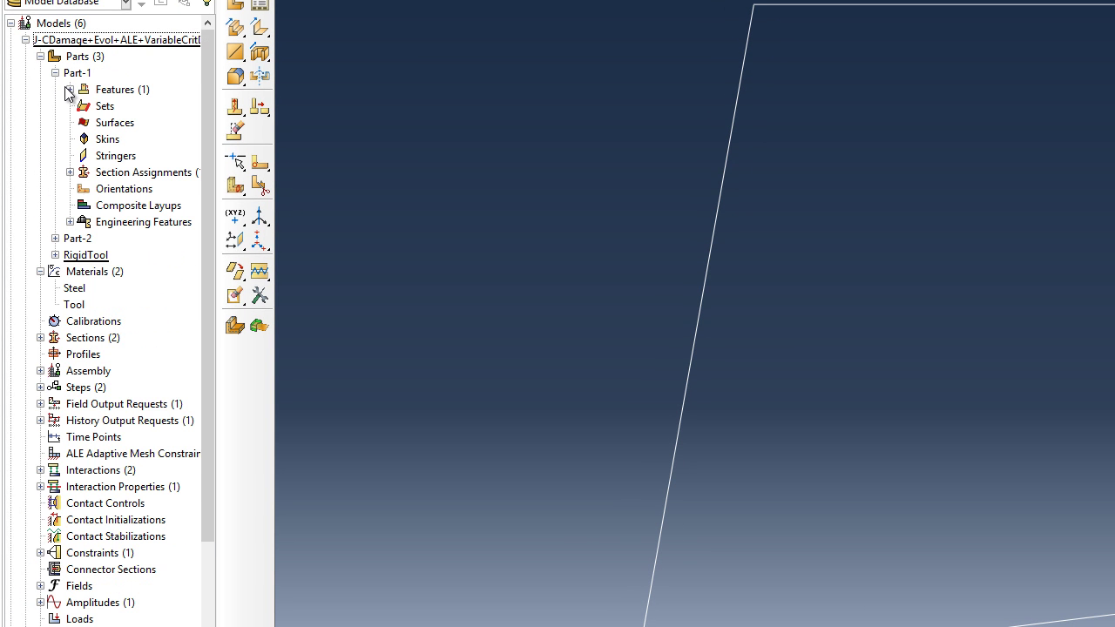
click(70, 88)
click(100, 105)
click(84, 106)
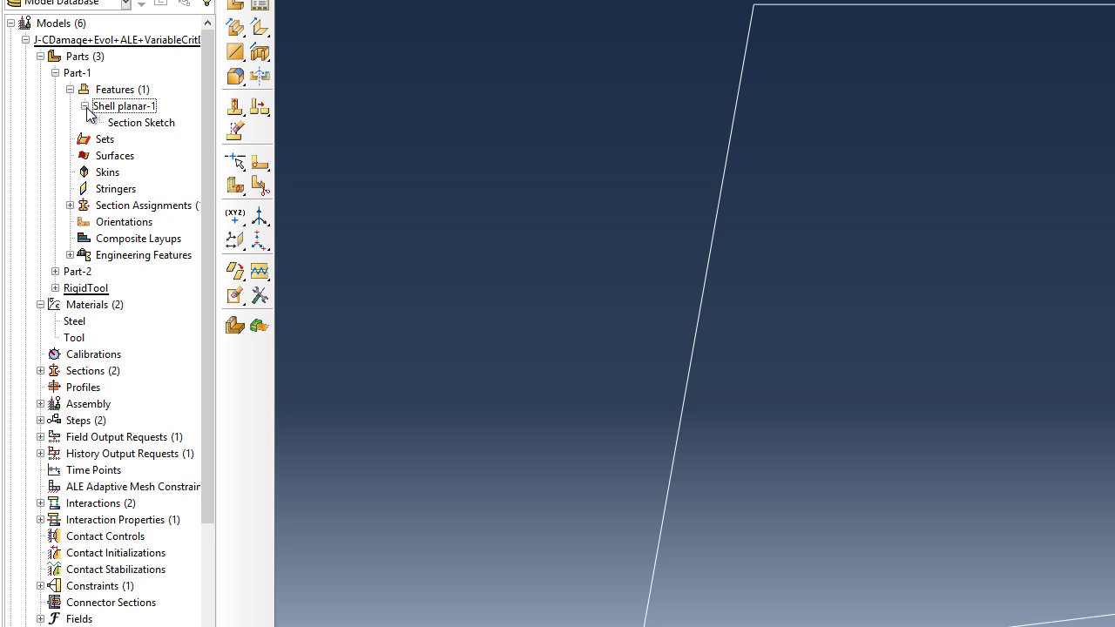
double_click(132, 128)
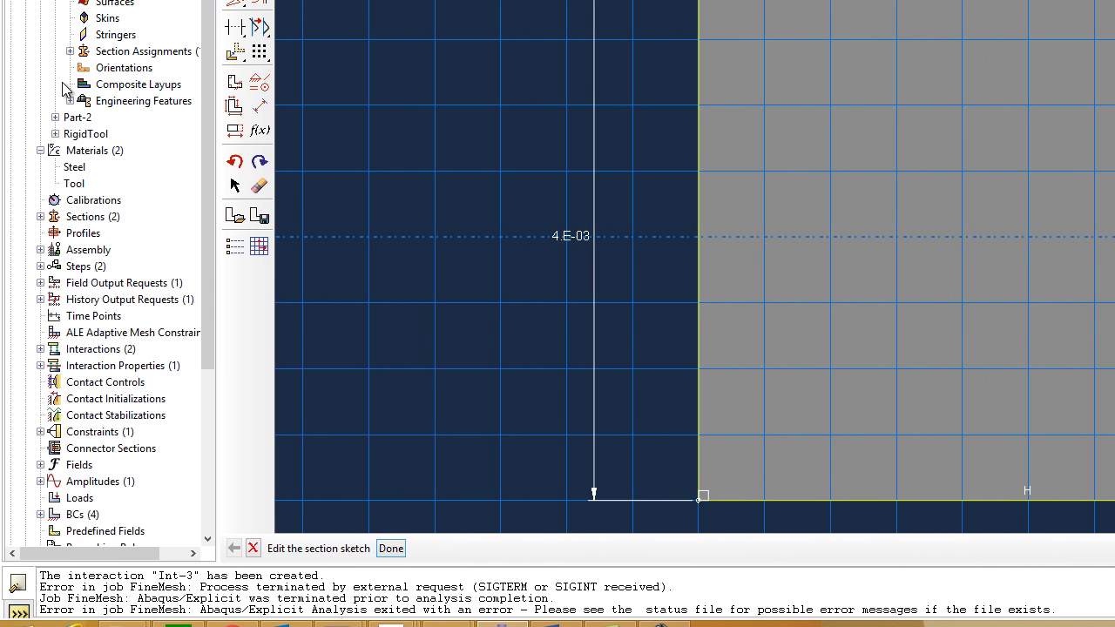
- Open the section sketch of RigidTool's 2D analytic rigid shell, discarding the open Part-1 sketch edit
click(55, 134)
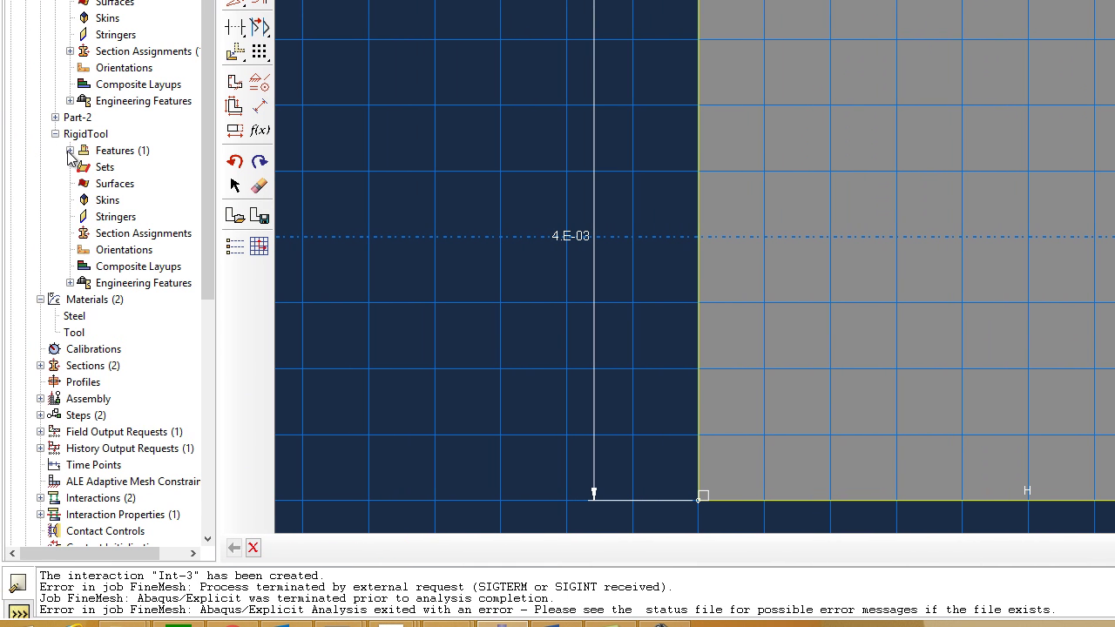
click(70, 150)
click(85, 167)
click(84, 167)
click(84, 166)
double_click(127, 183)
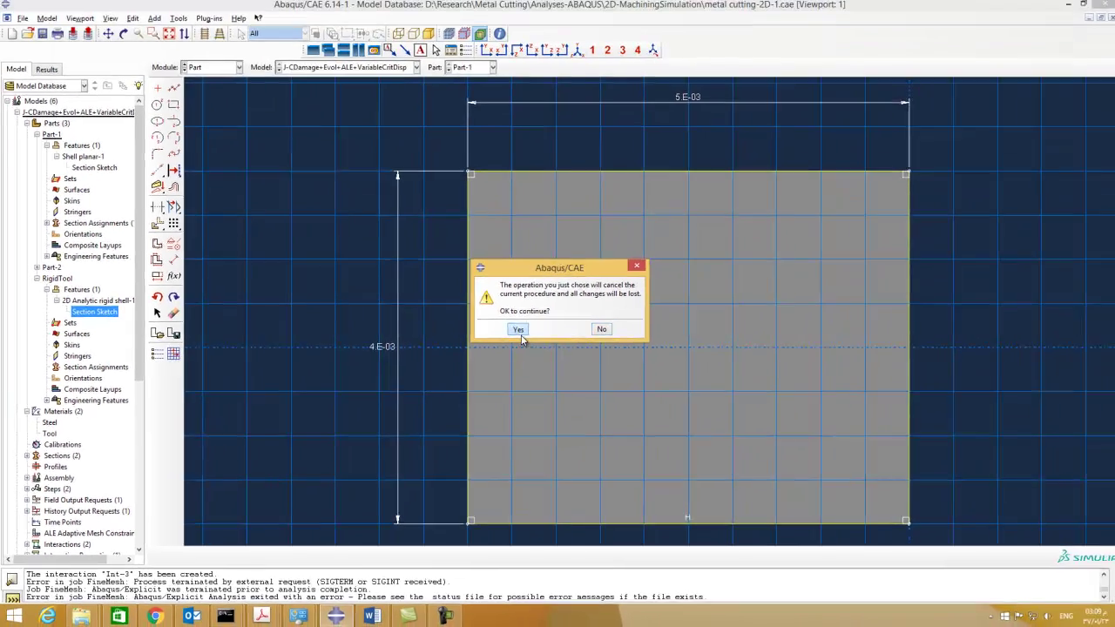
click(691, 249)
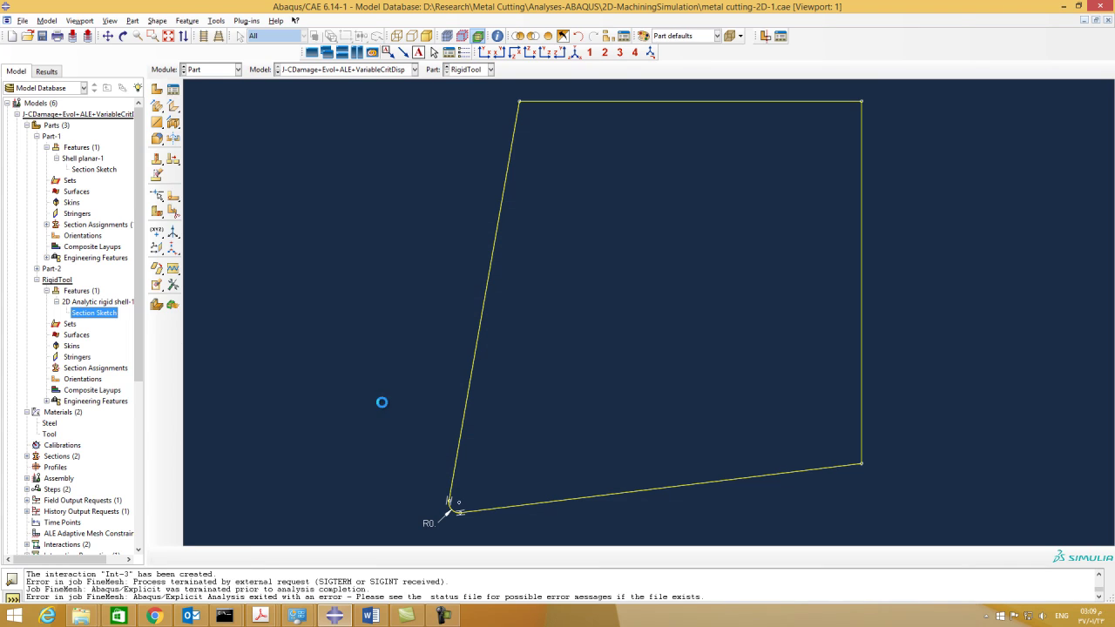
- Check the length of the tool's vertical edge with a trial dimension, cancel it and leave the sketch without regenerating
click(173, 262)
click(861, 289)
click(914, 298)
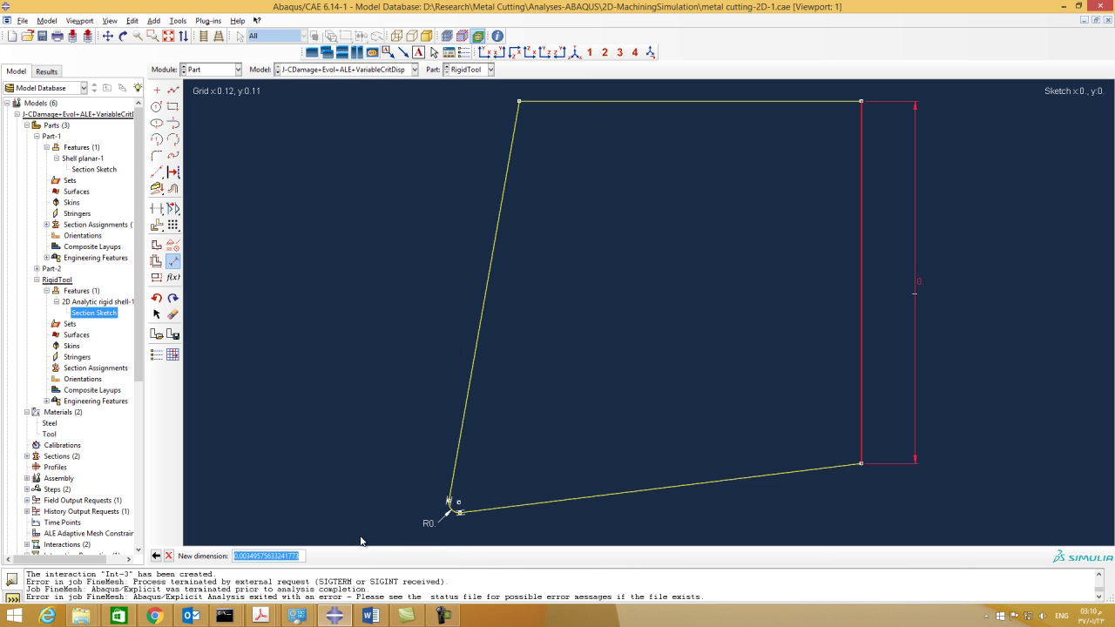
click(170, 556)
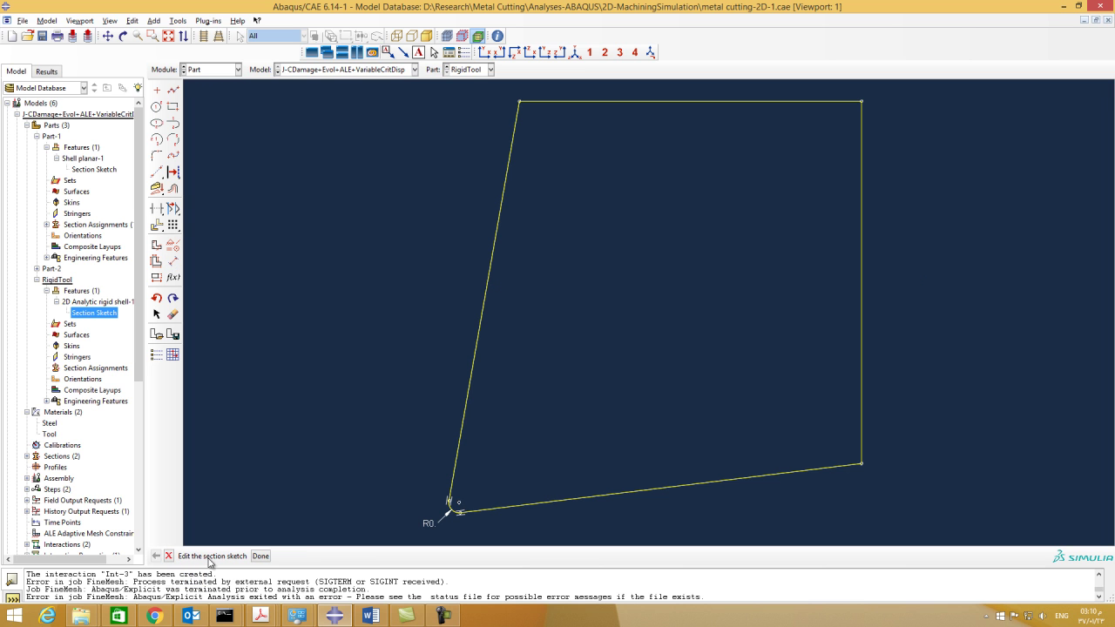
click(261, 557)
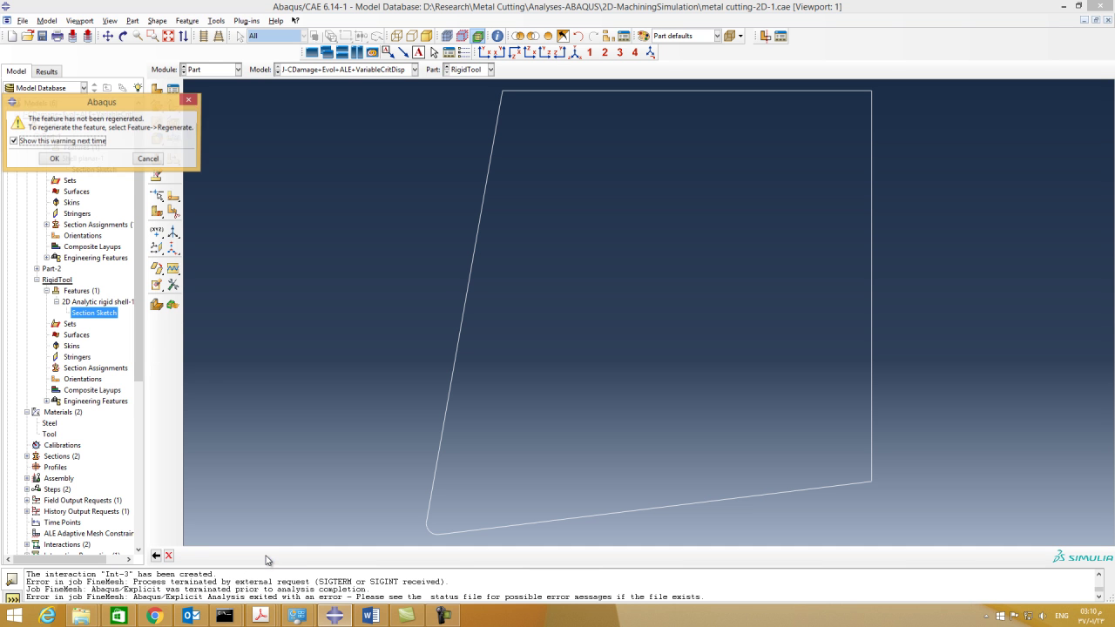
click(55, 160)
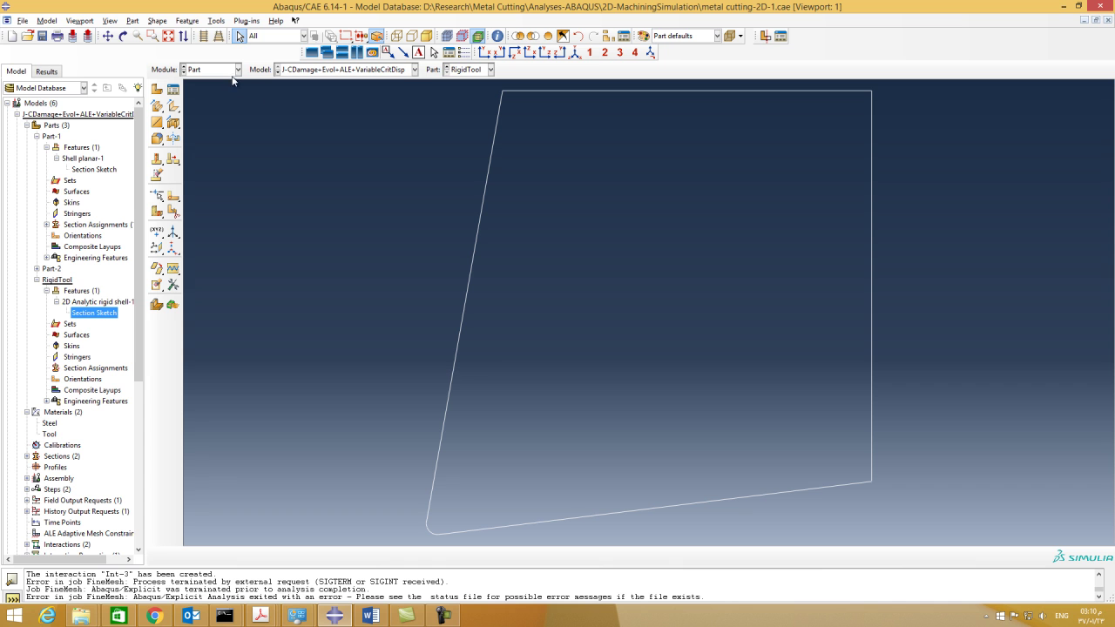
- Switch to the Property module and display Part-1
click(231, 70)
click(216, 94)
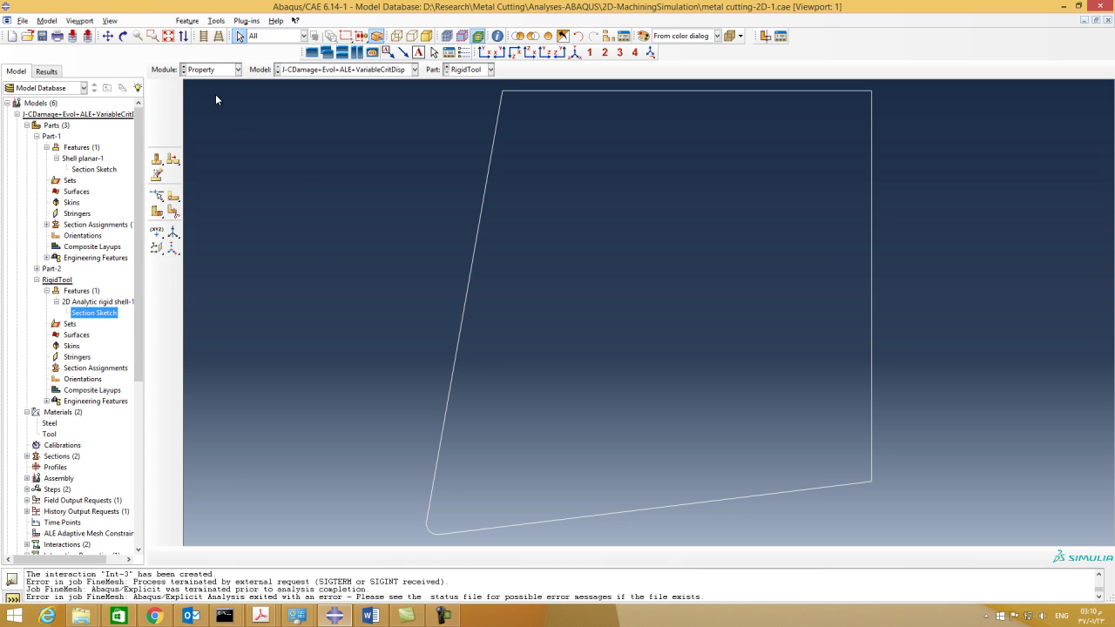
click(470, 70)
click(462, 81)
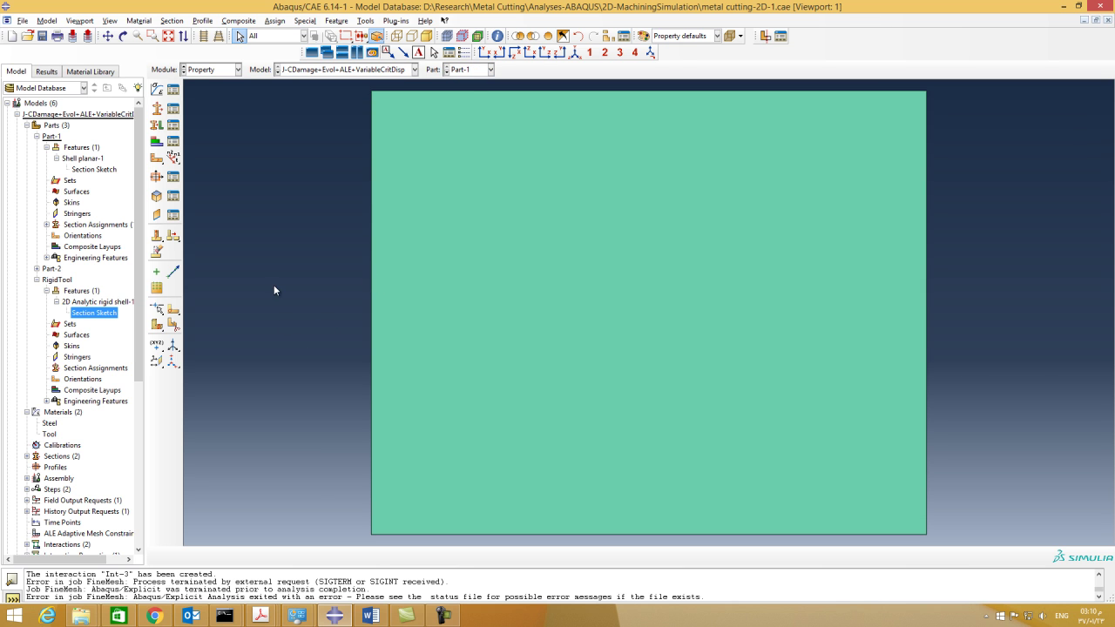
- Open the Steel material for editing and view its Johnson-Cook Damage data from d1 onward
click(173, 90)
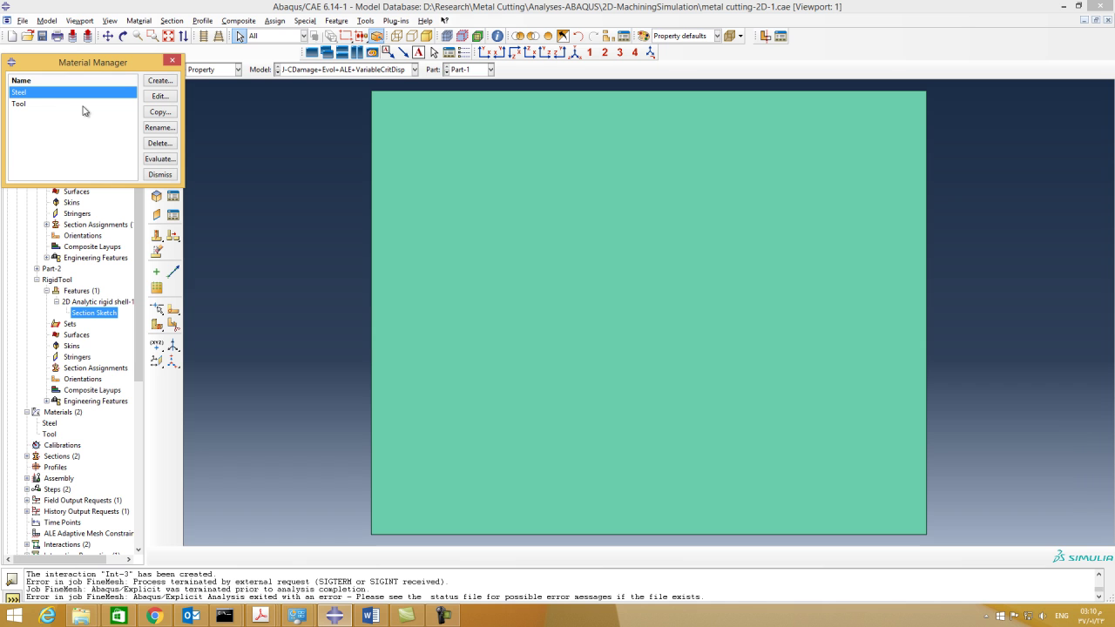
click(159, 97)
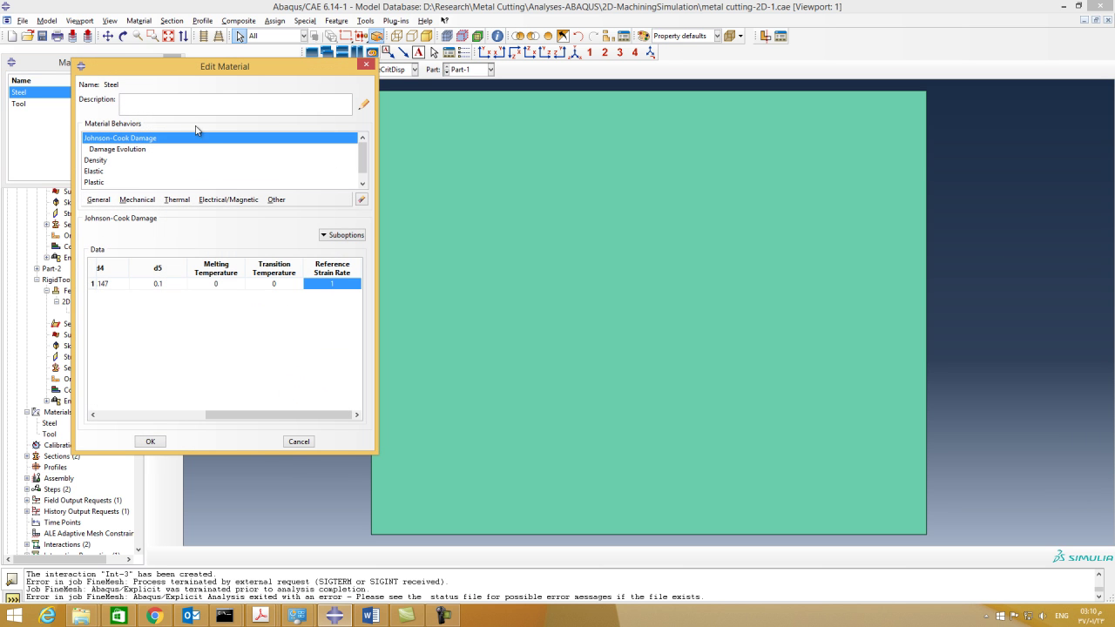
drag(228, 414, 100, 415)
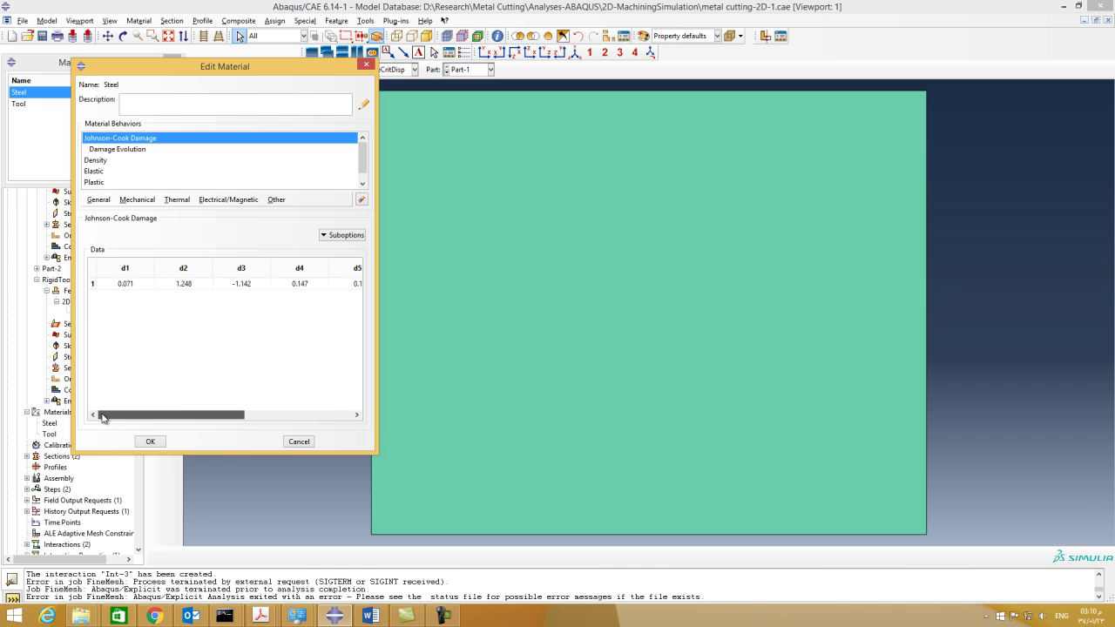
- Review Steel's Elastic constants and its Johnson-Cook Plastic parameters from A through the transition temperature
click(99, 172)
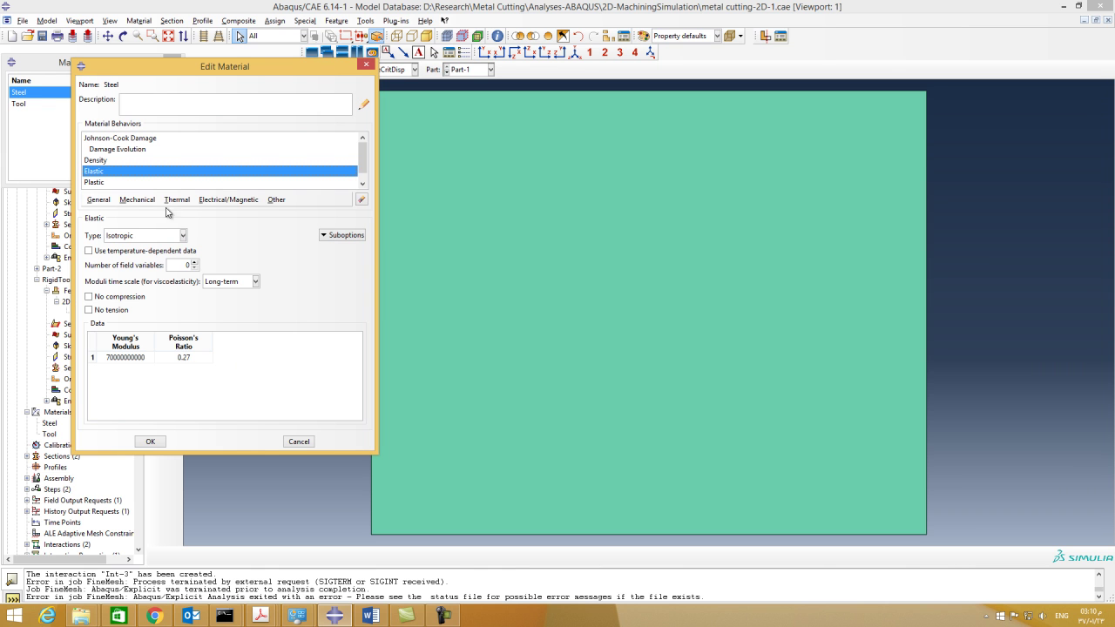
click(113, 183)
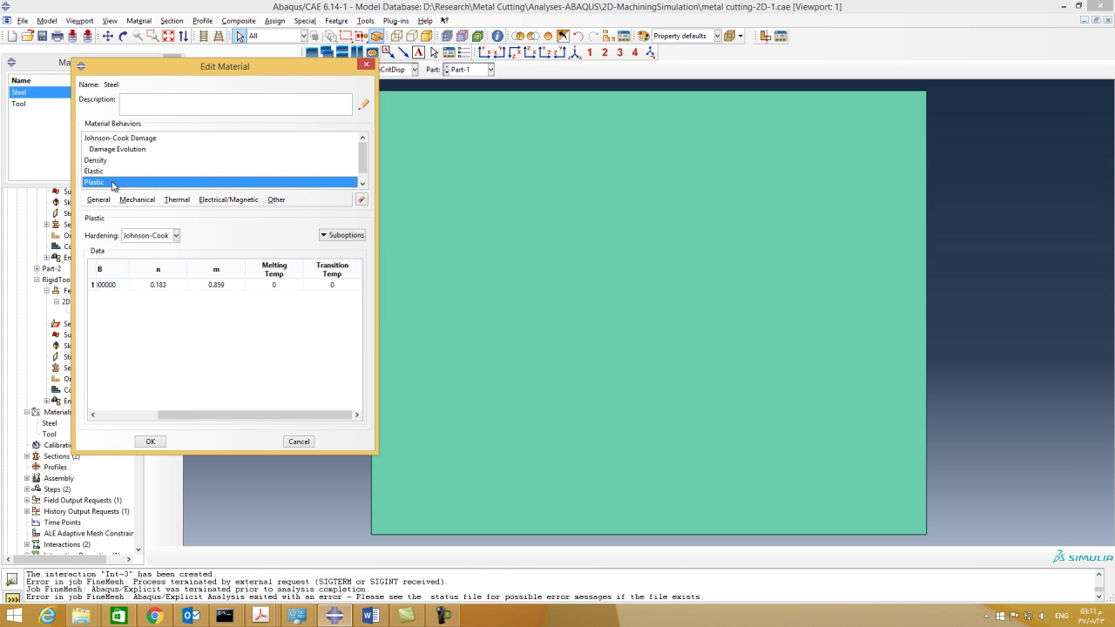
drag(174, 416, 113, 421)
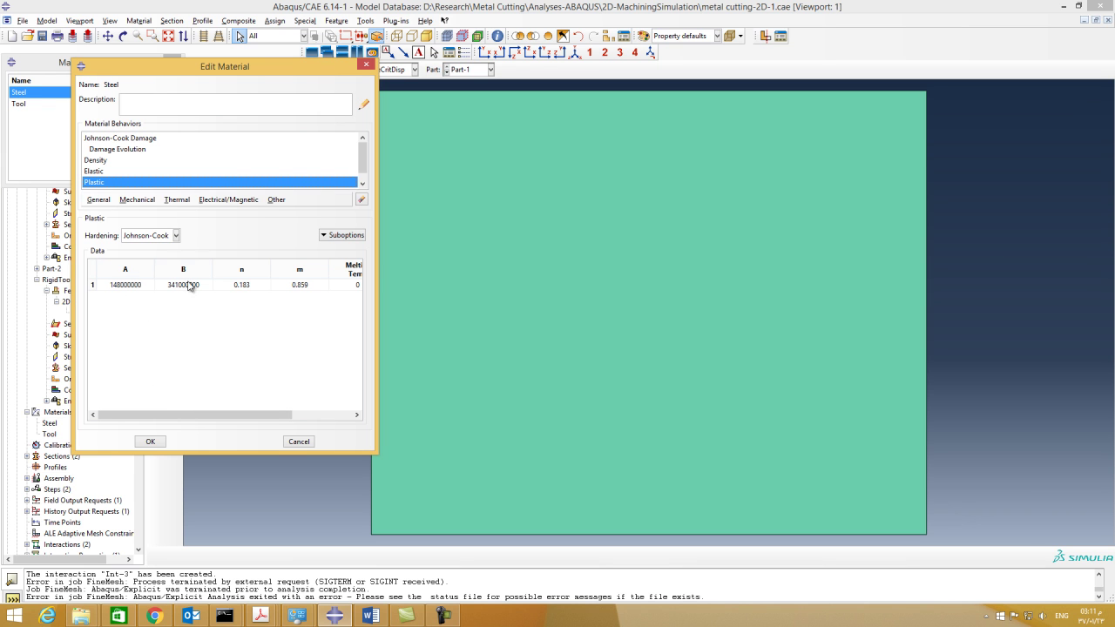
drag(221, 418, 294, 421)
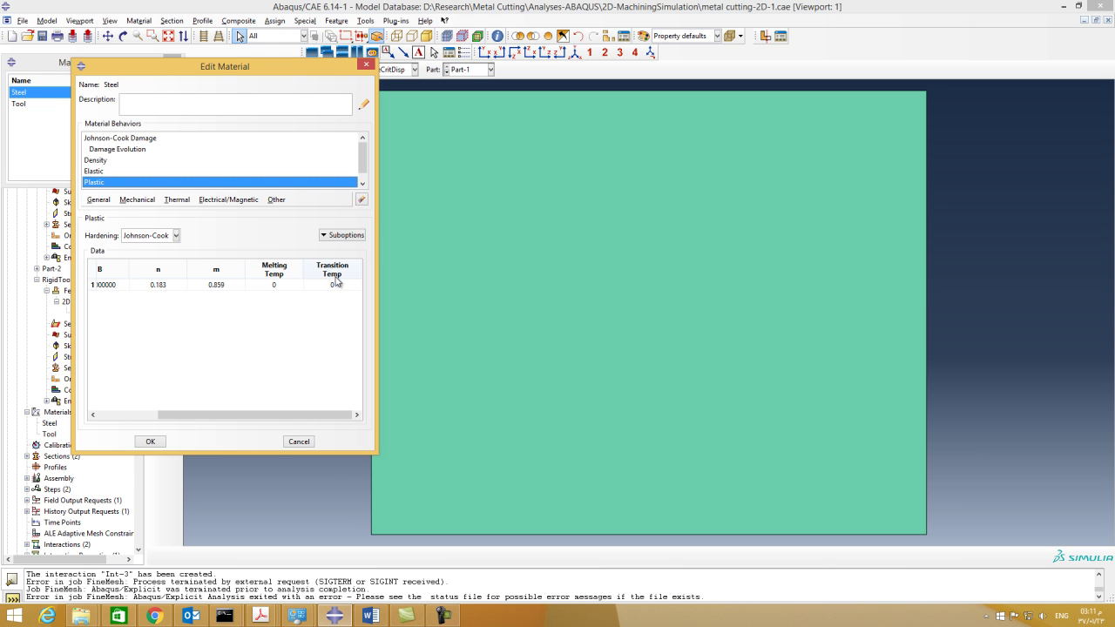
- Inspect Steel's Rate Dependent suboption, close it without changes and return to the first Johnson-Cook plasticity constants
click(362, 184)
click(236, 183)
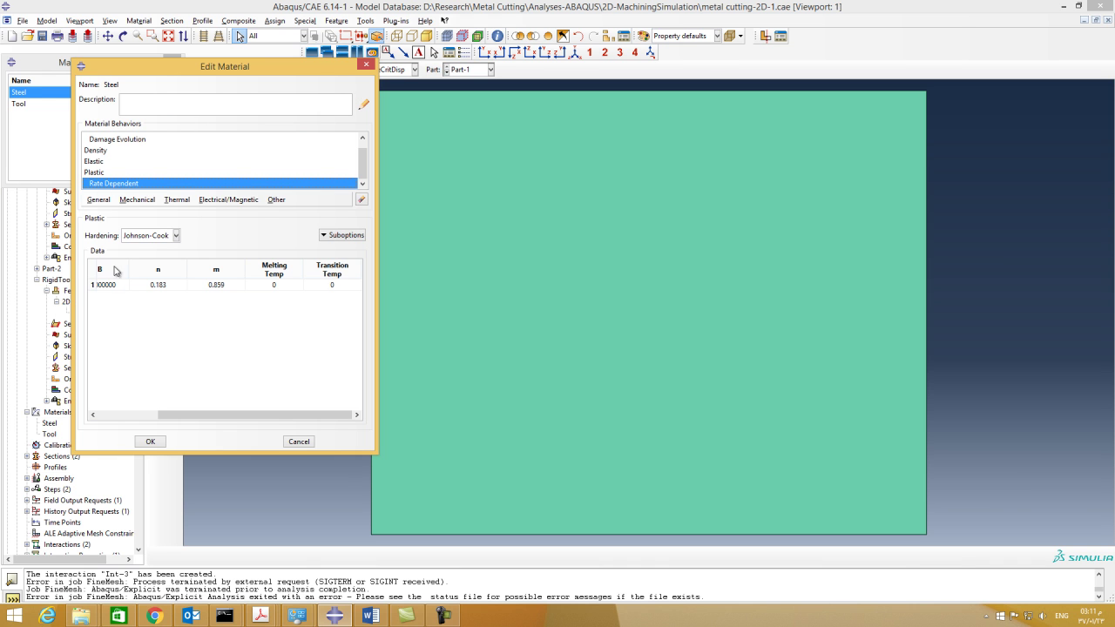
double_click(140, 183)
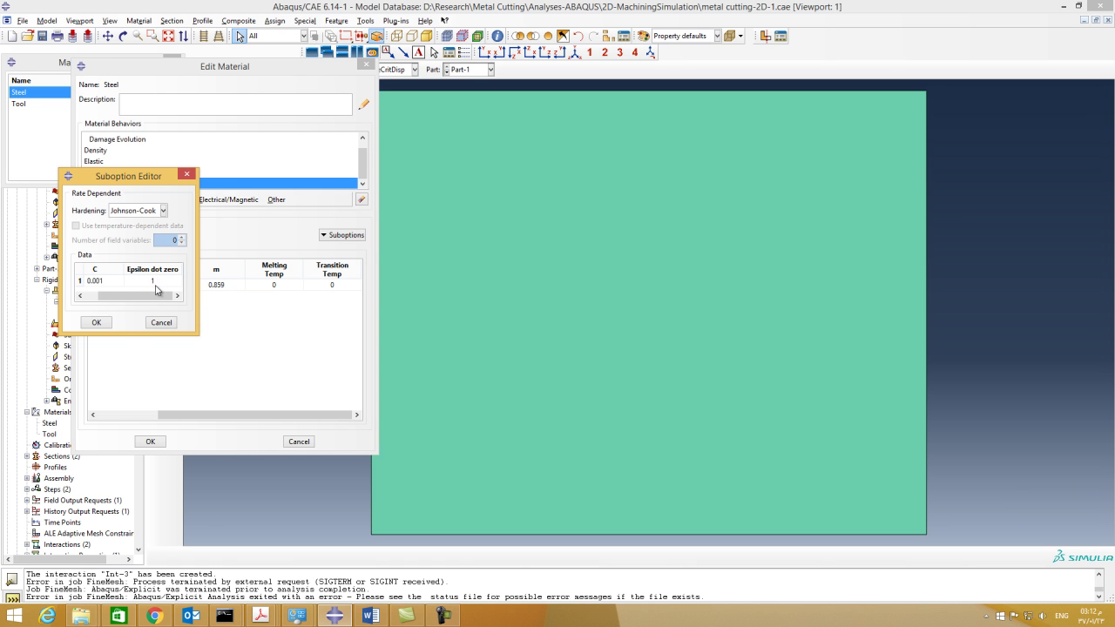
click(161, 324)
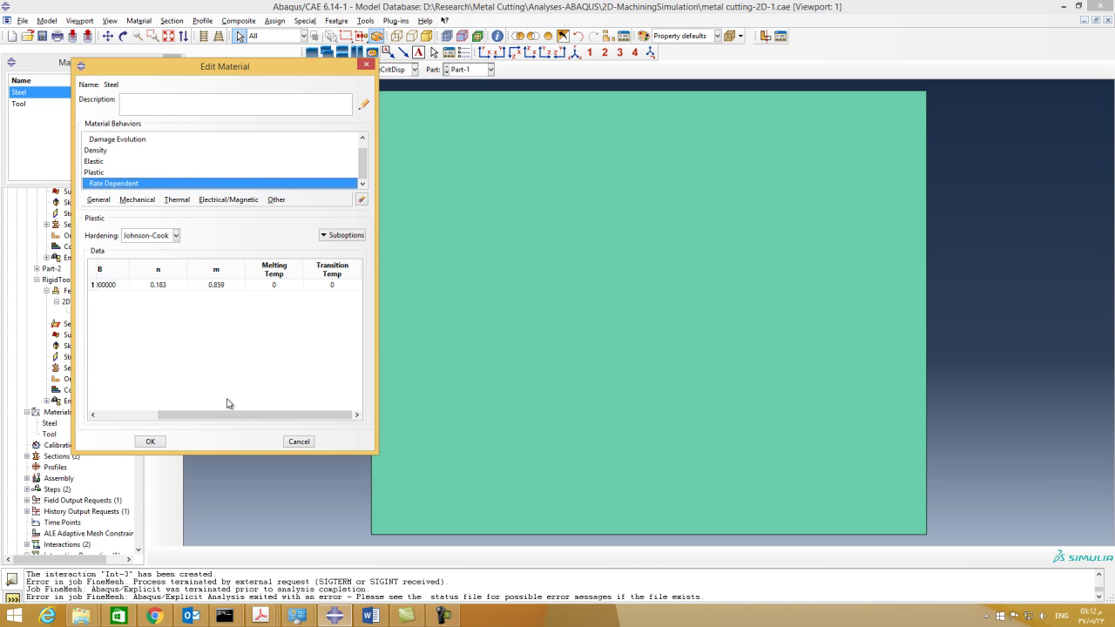
drag(236, 416, 116, 415)
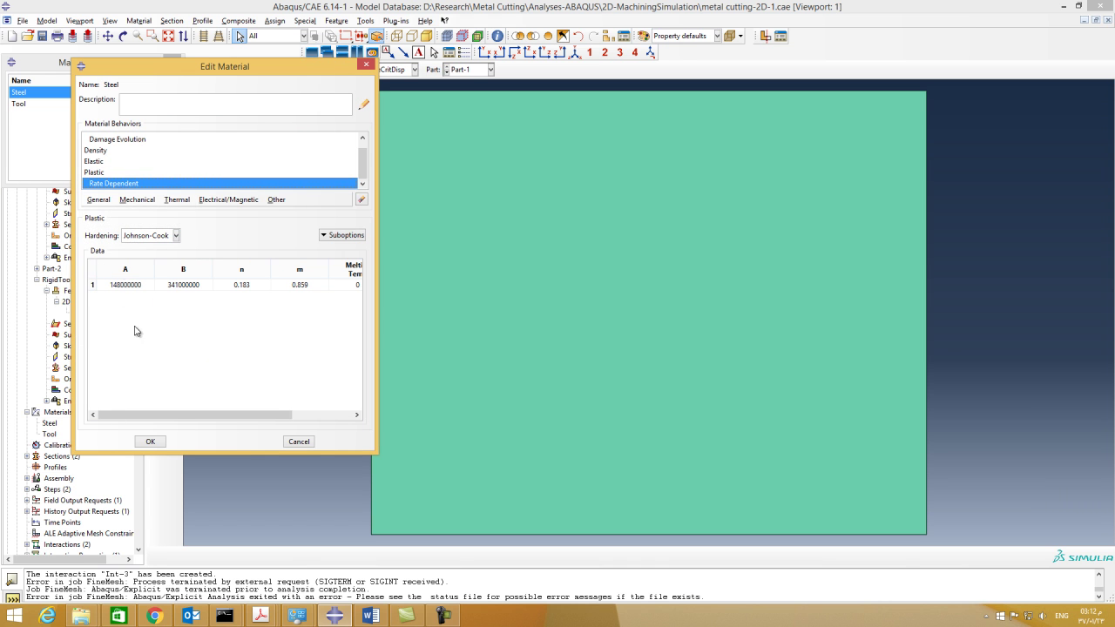
- Review the Johnson-Cook Damage parameters of Steel through to the reference strain rate
scroll(361, 170, up, 2)
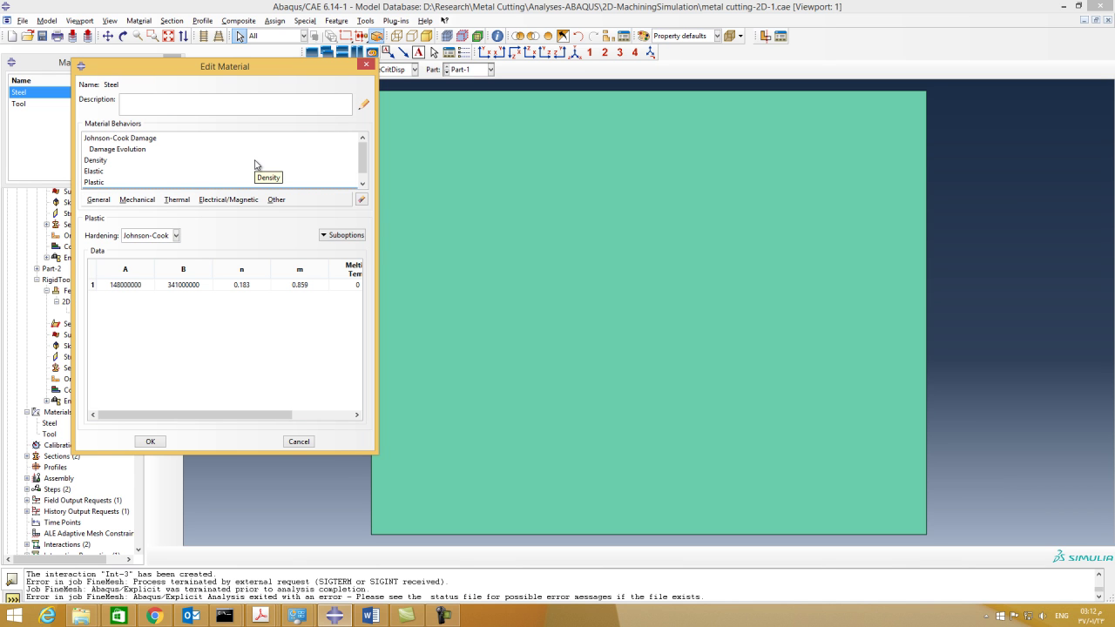
click(150, 141)
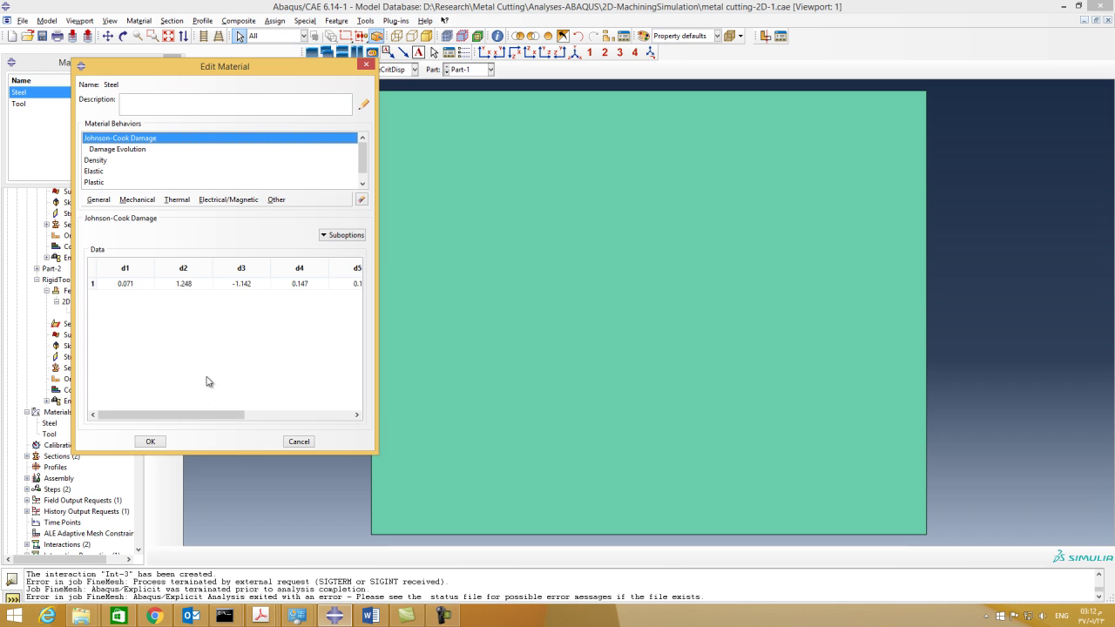
drag(184, 420, 296, 414)
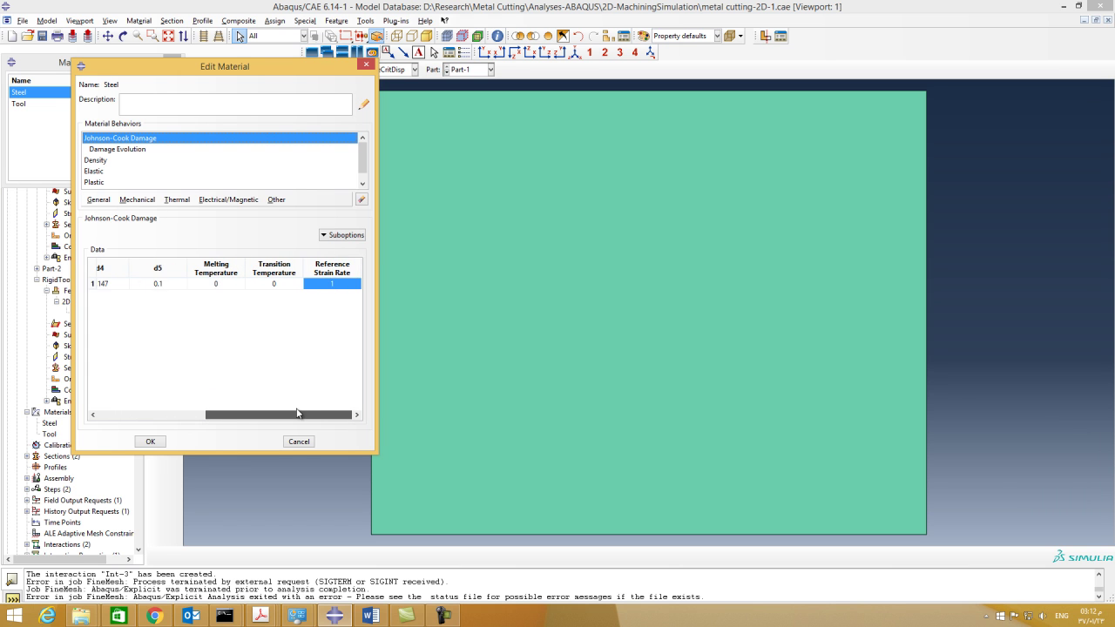
- Inspect the Damage Evolution suboption of Steel's Johnson-Cook damage and close it without changes
click(128, 151)
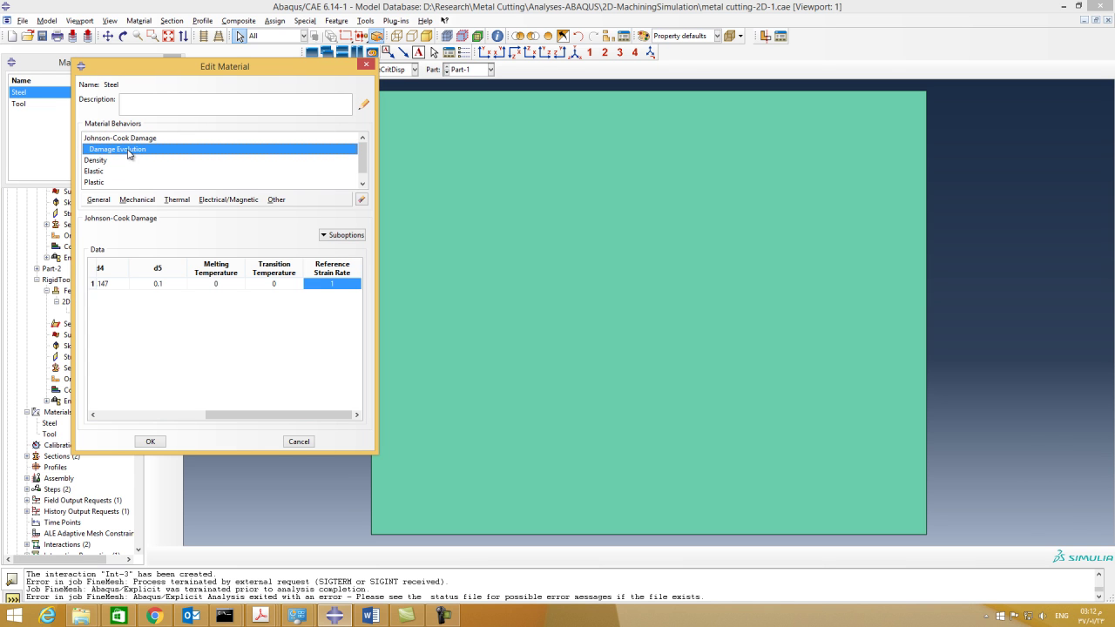
click(334, 236)
click(278, 236)
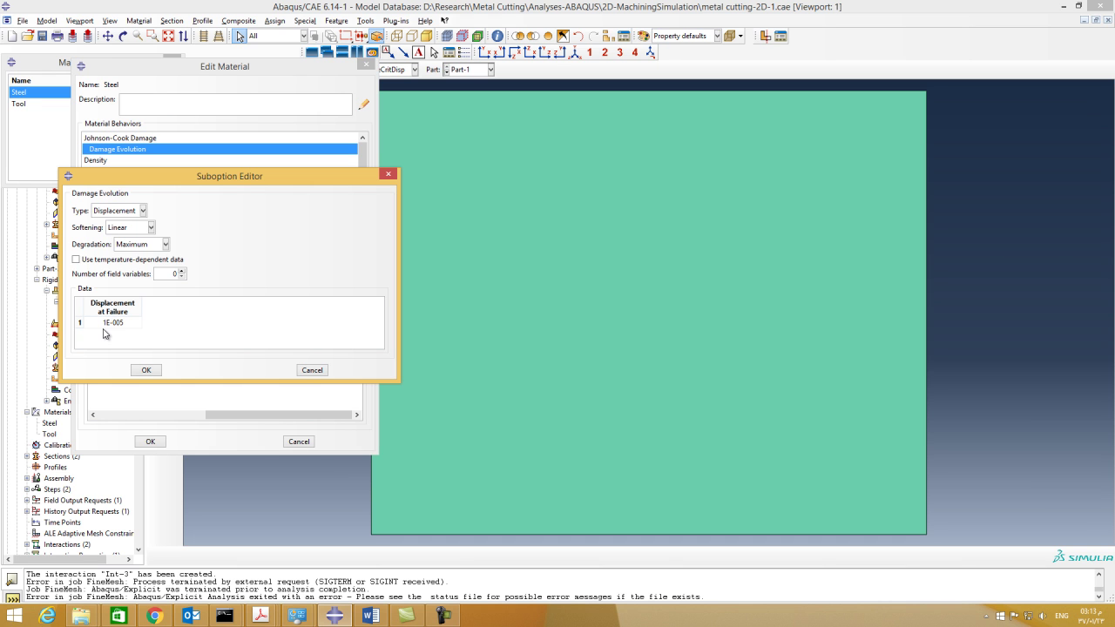
click(312, 372)
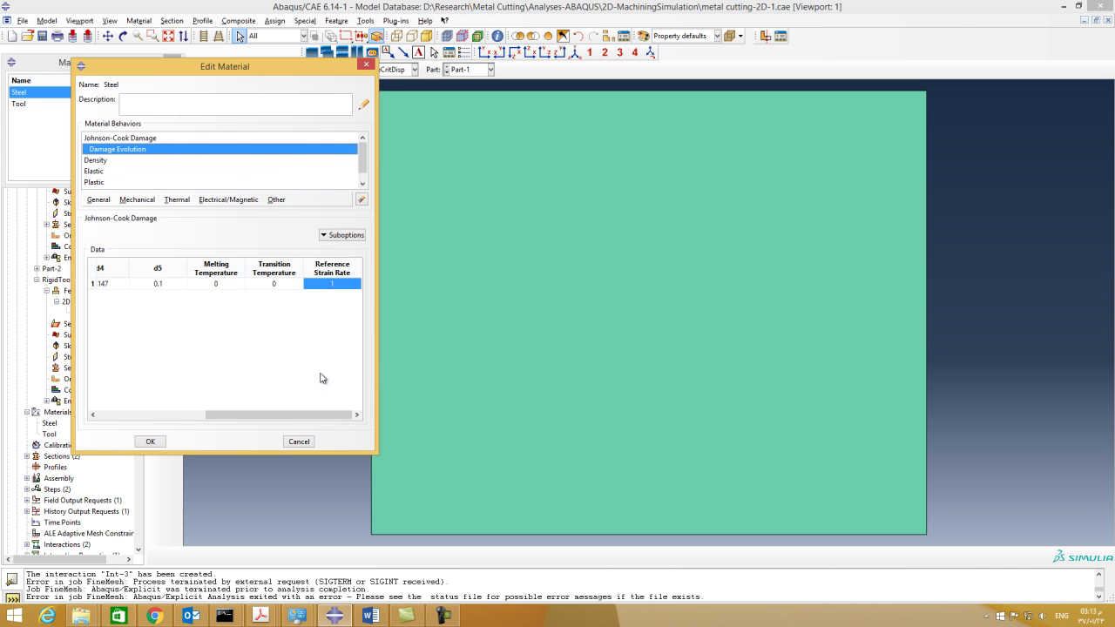
- Close the Steel material definition without saving changes and dismiss the list of materials
click(298, 442)
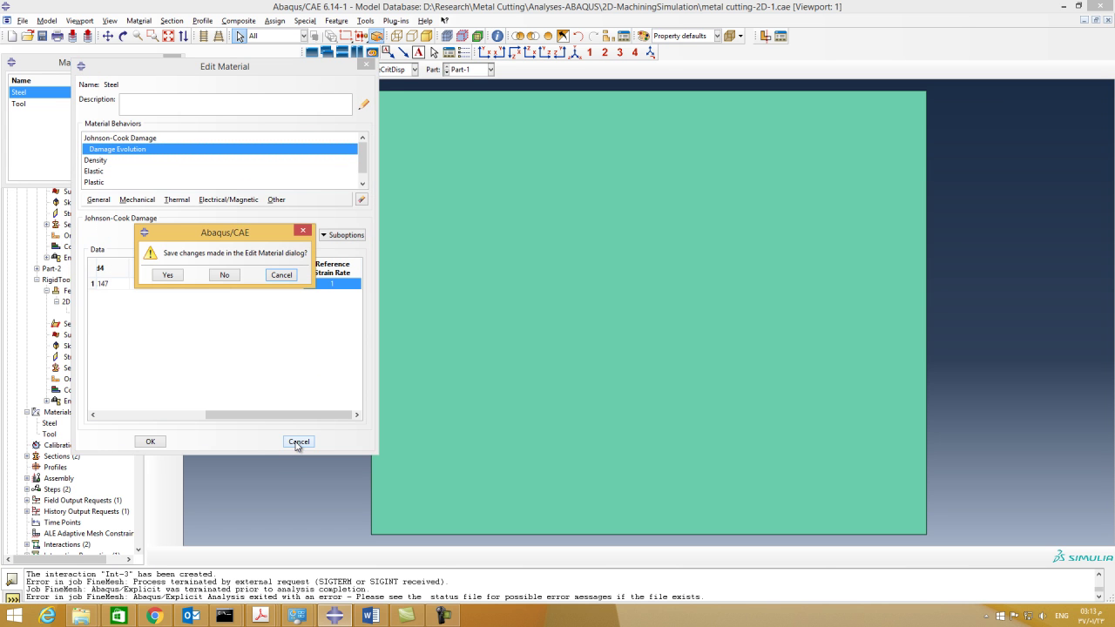
click(229, 280)
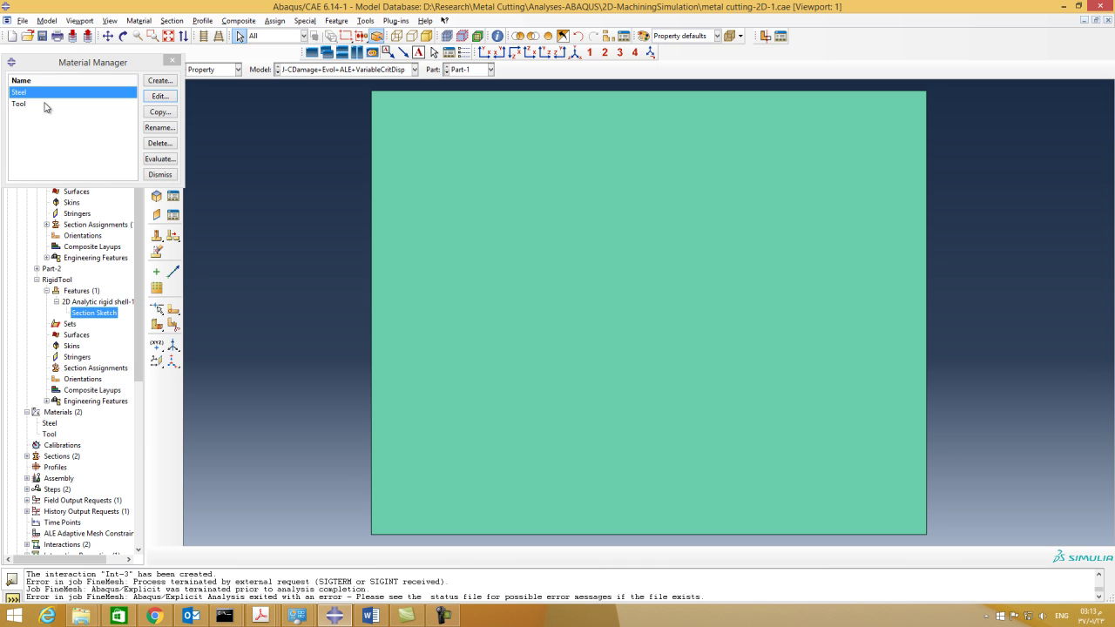
click(160, 174)
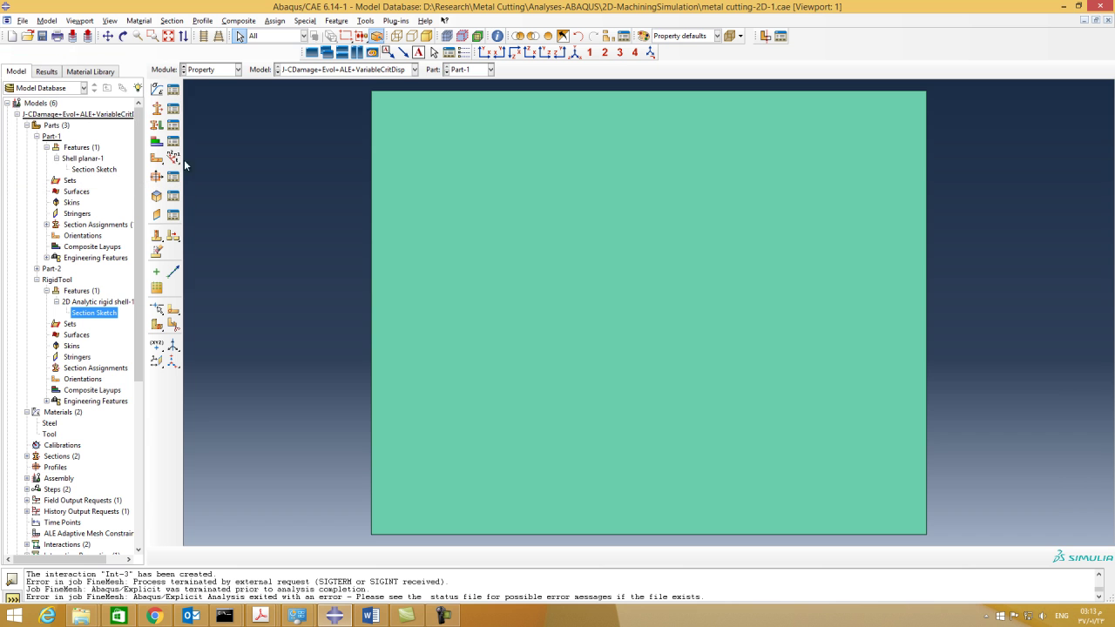
- Review the model's defined sections and the section assignment of Part-1
click(173, 109)
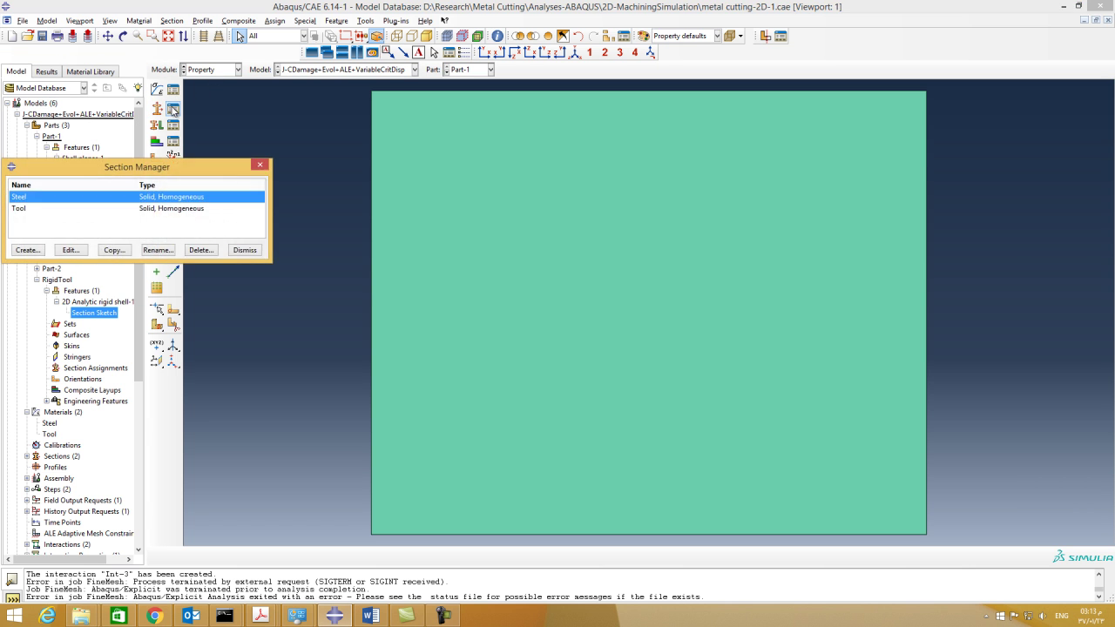
click(244, 250)
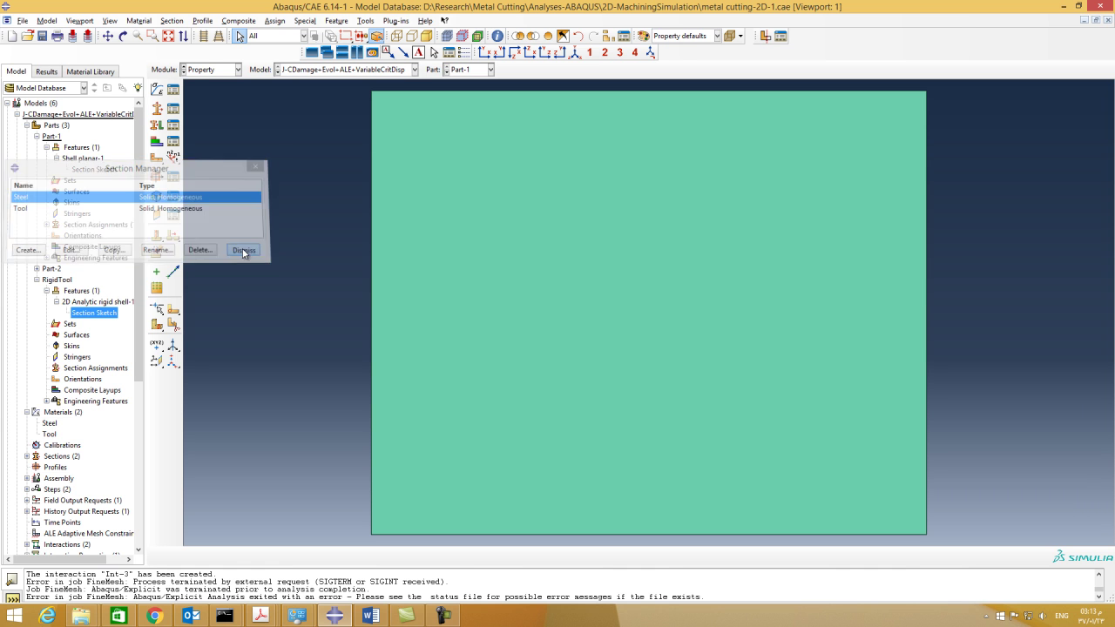
click(172, 126)
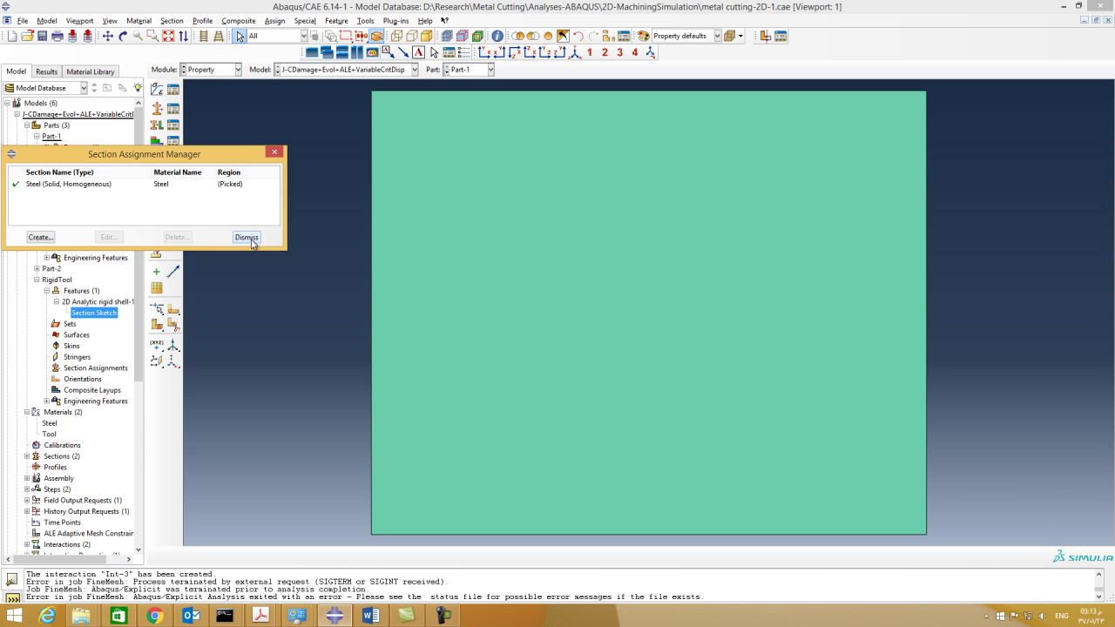
click(247, 238)
- Switch to the Assembly module and examine the tool's position relative to the workpiece
click(213, 69)
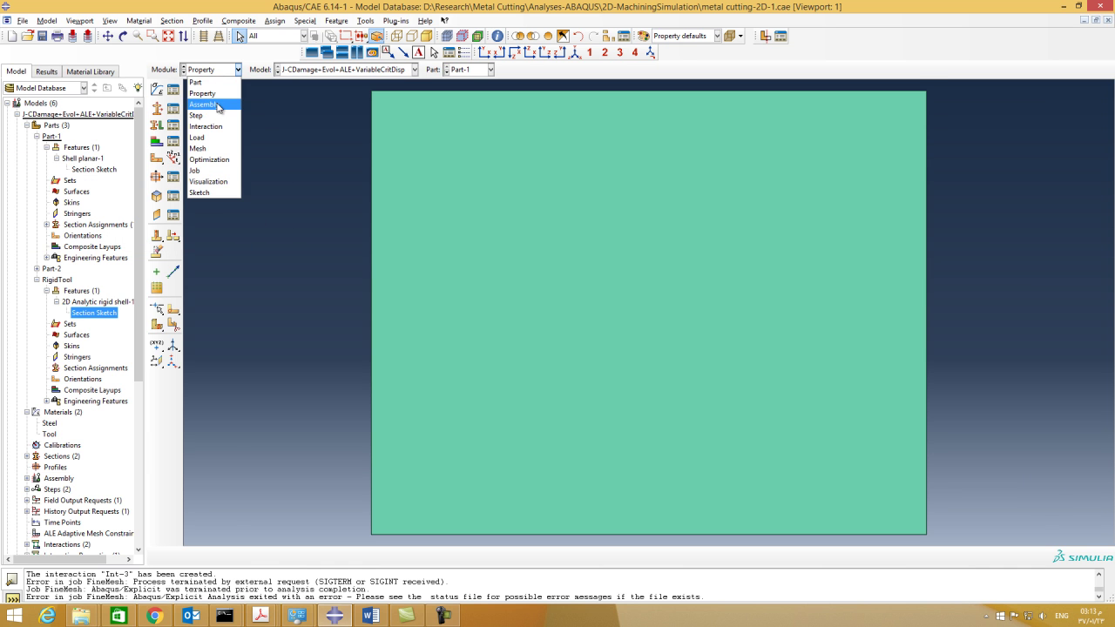
click(217, 102)
scroll(691, 395, down, 3)
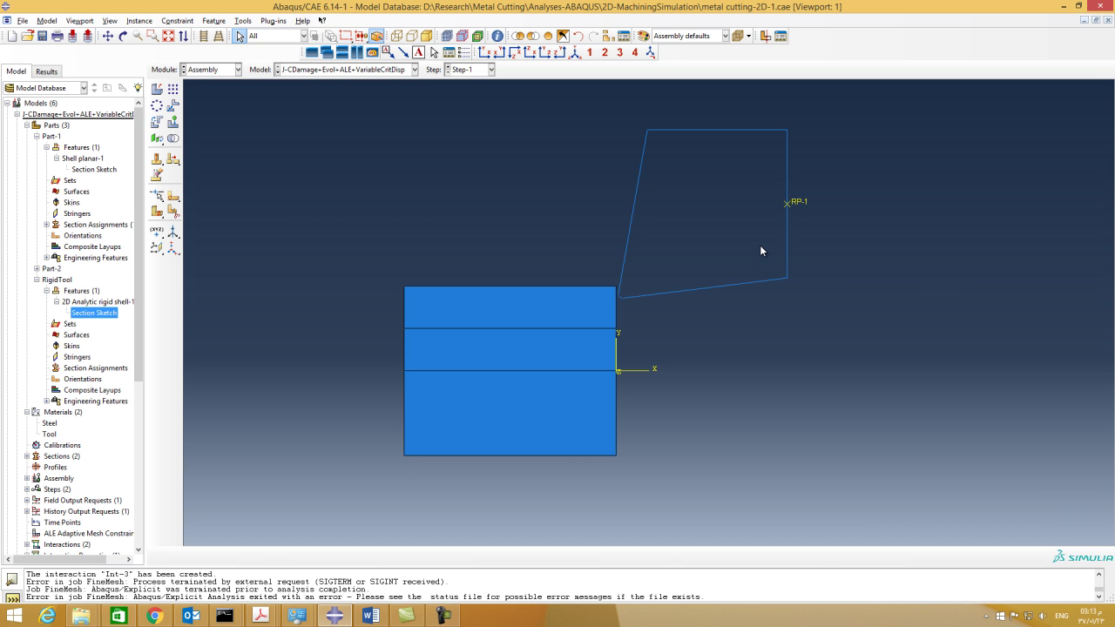
- Switch to the Step module and review the basic settings of the explicit dynamic Step-1 without changing them
click(238, 69)
click(224, 116)
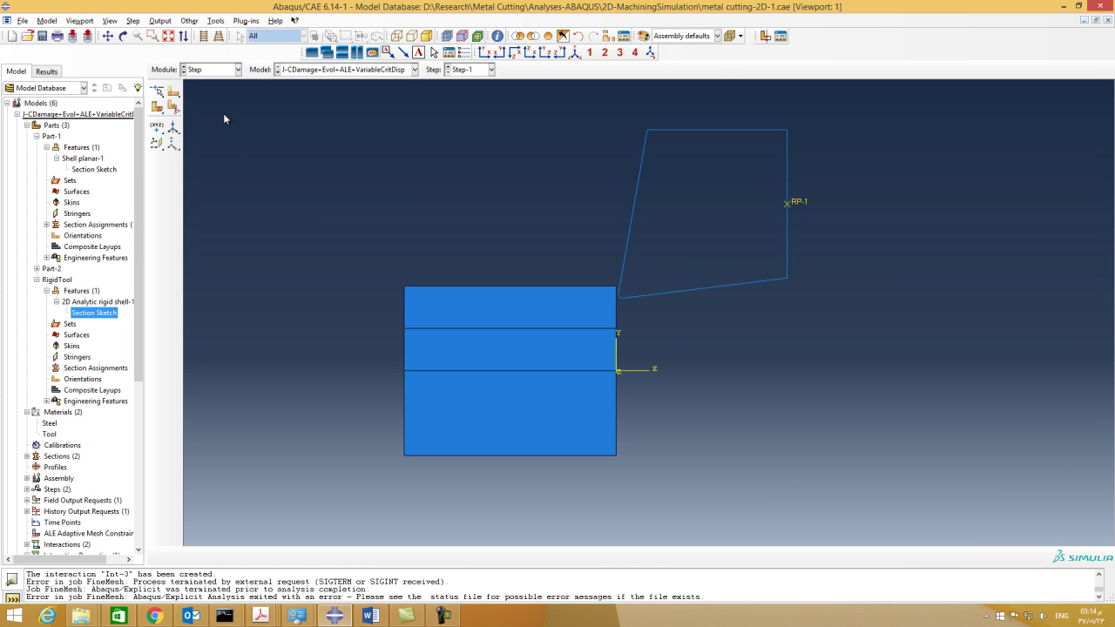
click(174, 90)
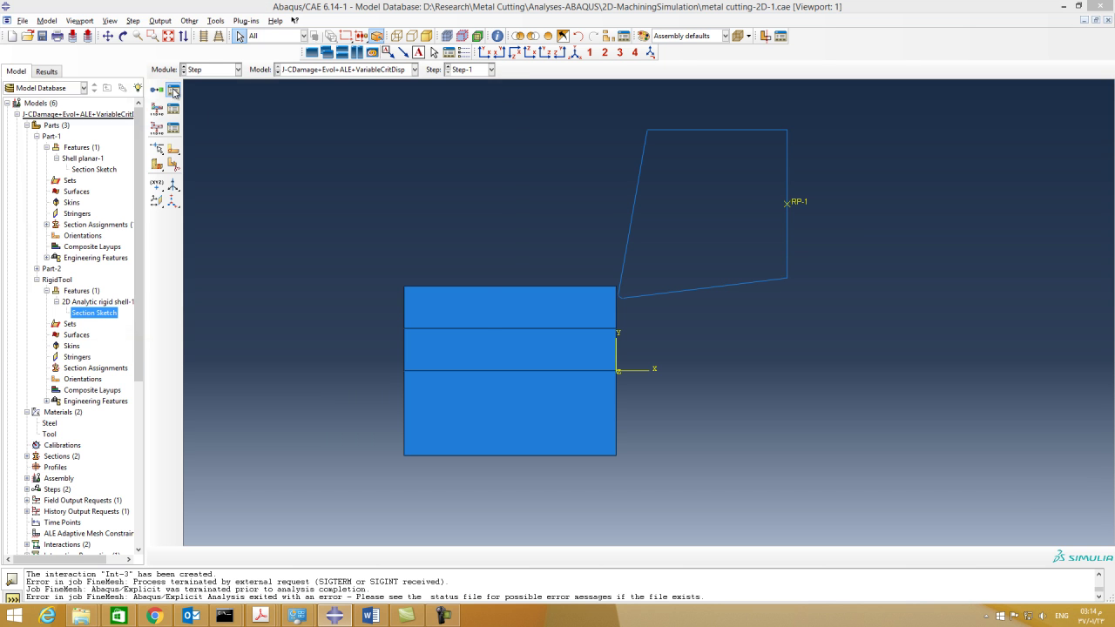
click(82, 113)
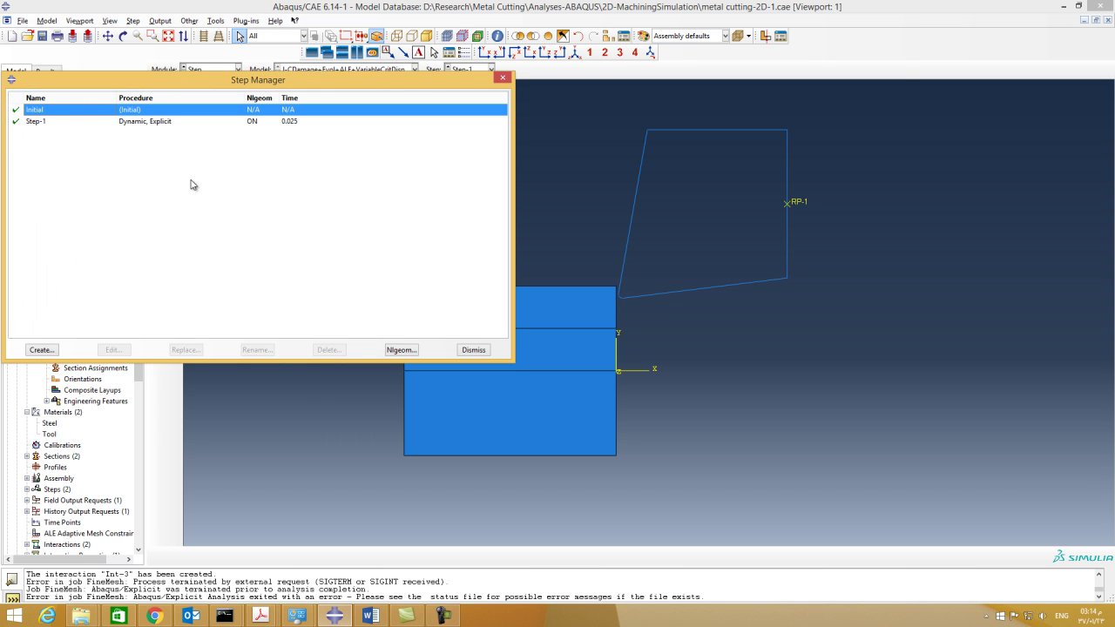
click(149, 124)
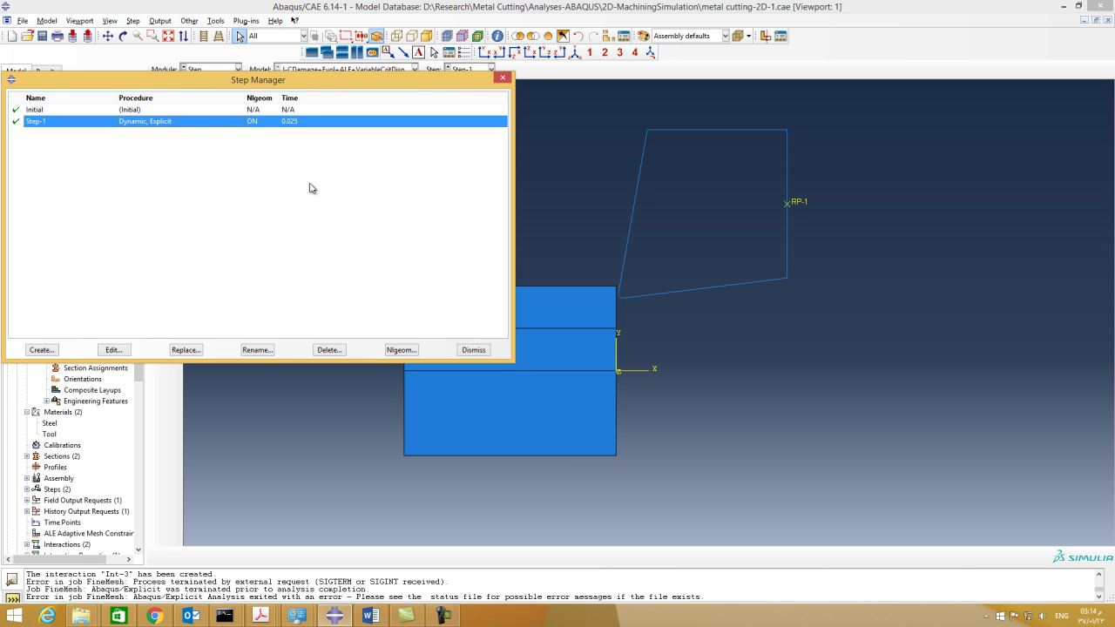
double_click(222, 123)
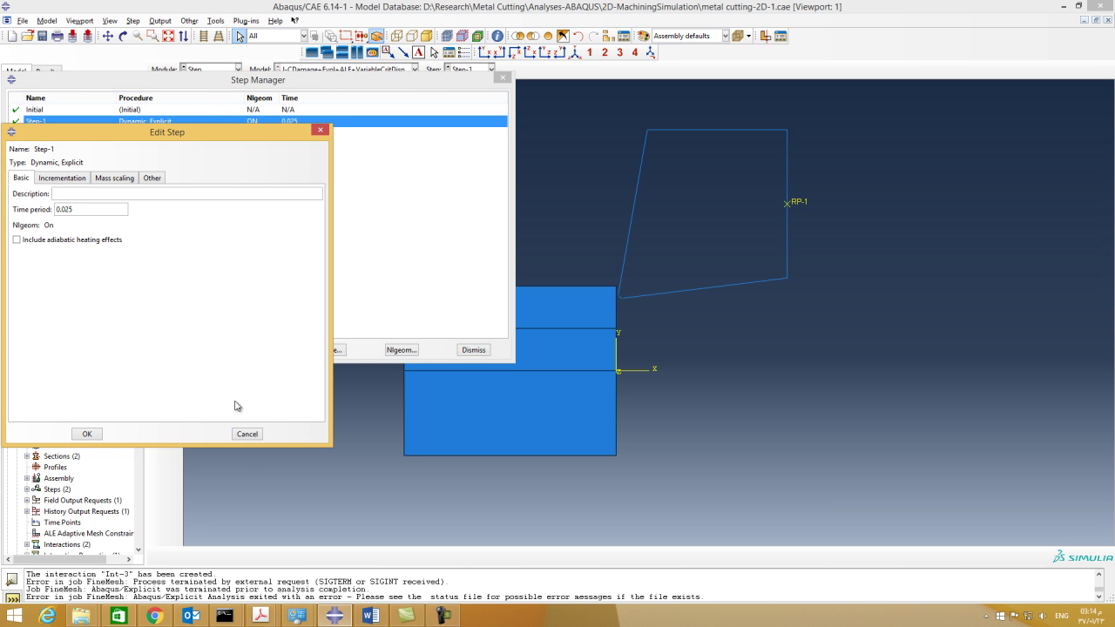
click(251, 436)
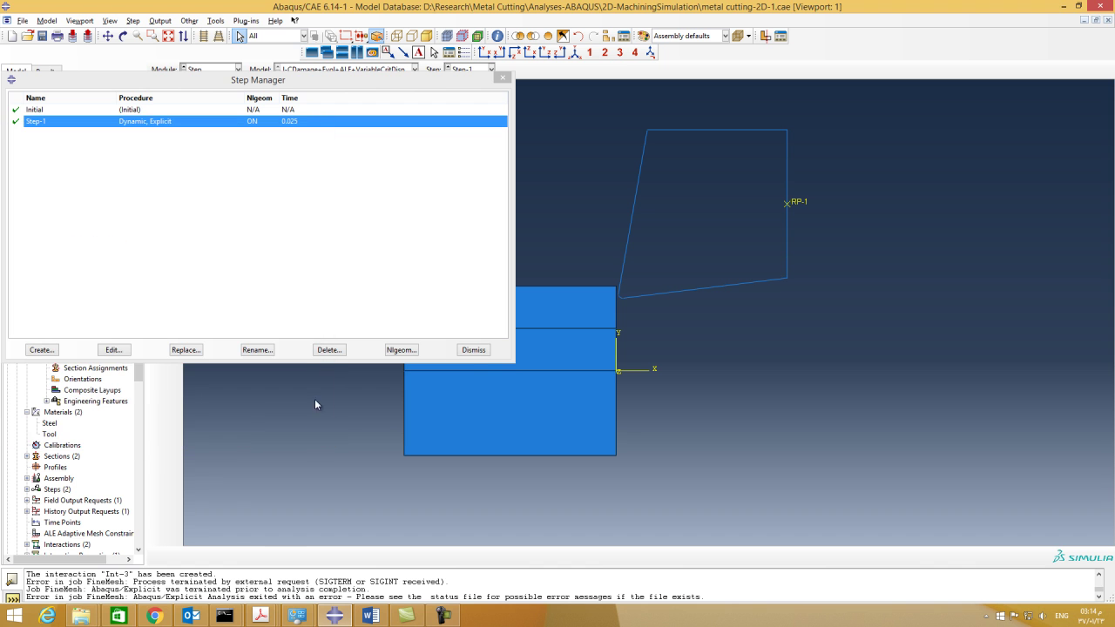
click(474, 350)
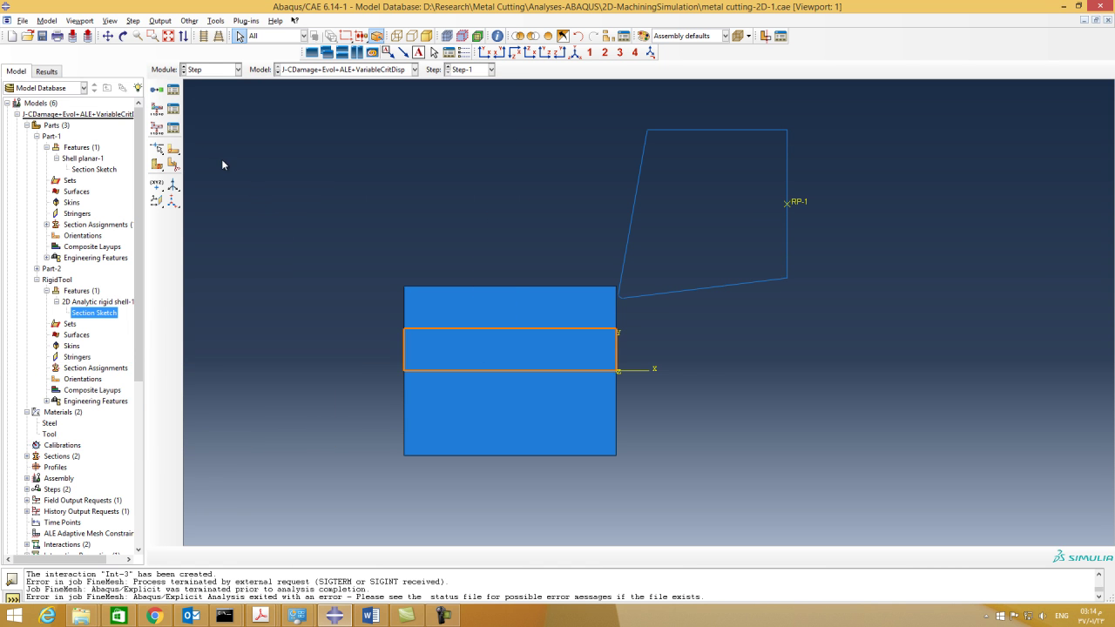
- Review the field output and history output requests defined for Step-1
click(174, 108)
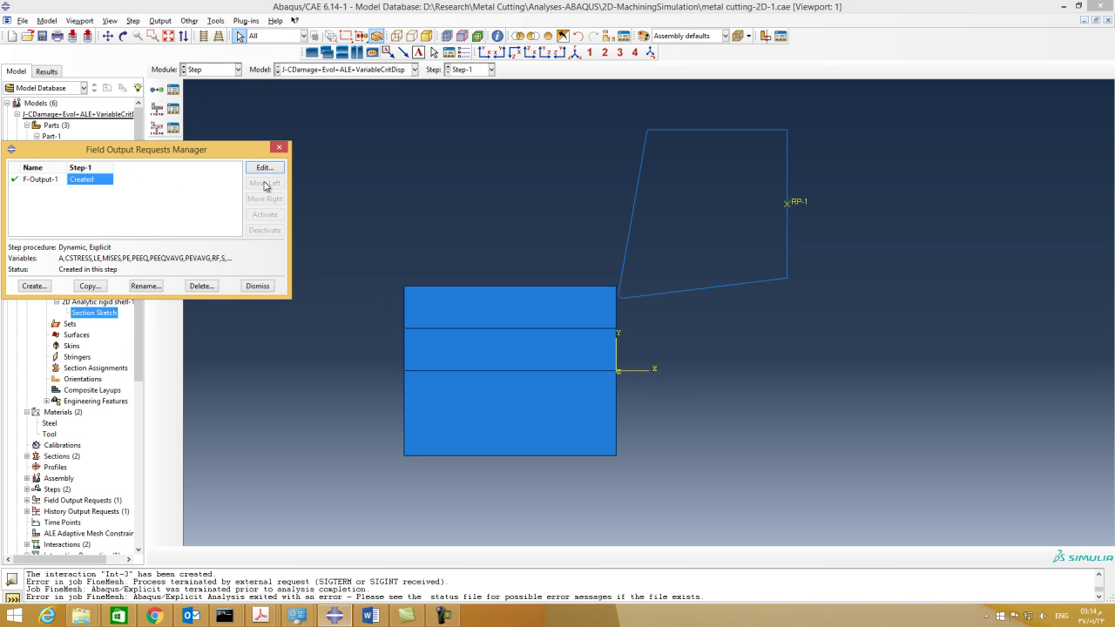
click(255, 287)
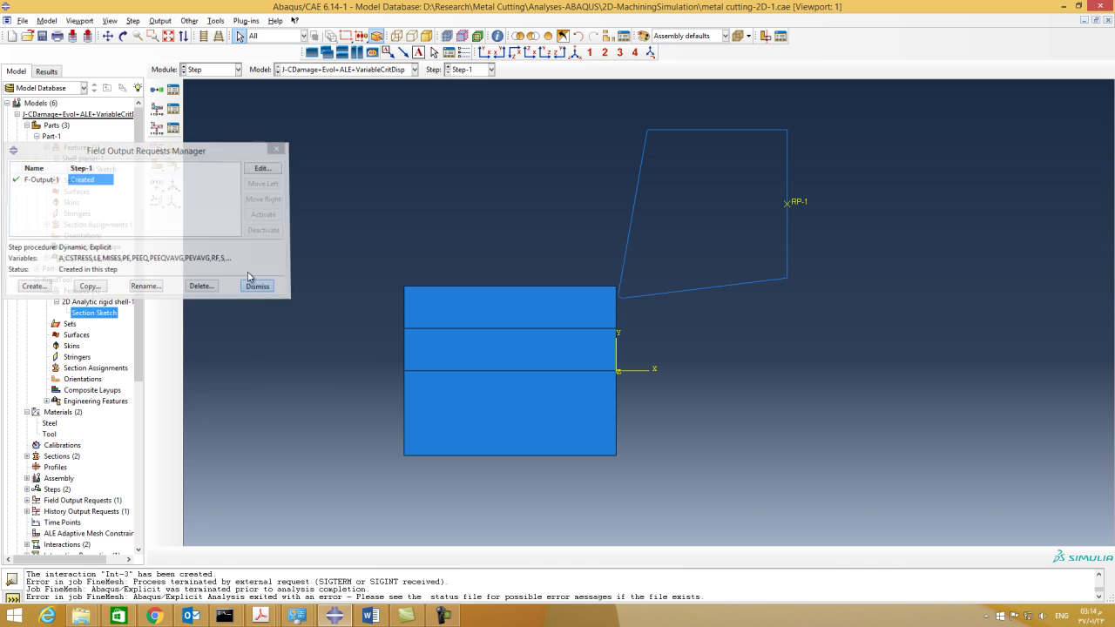
click(174, 127)
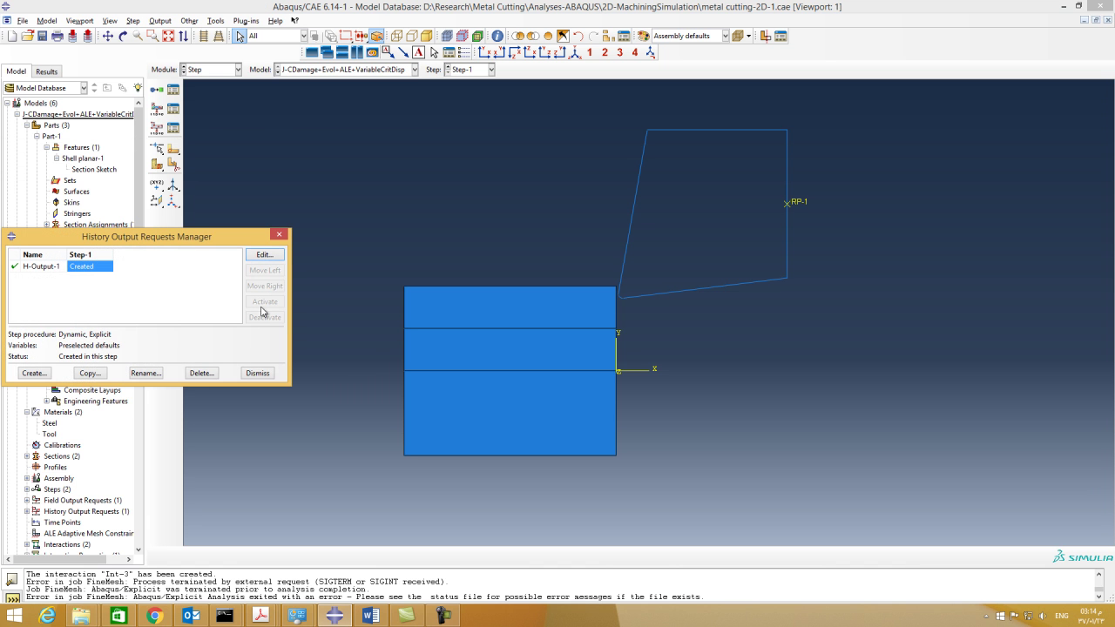
click(258, 373)
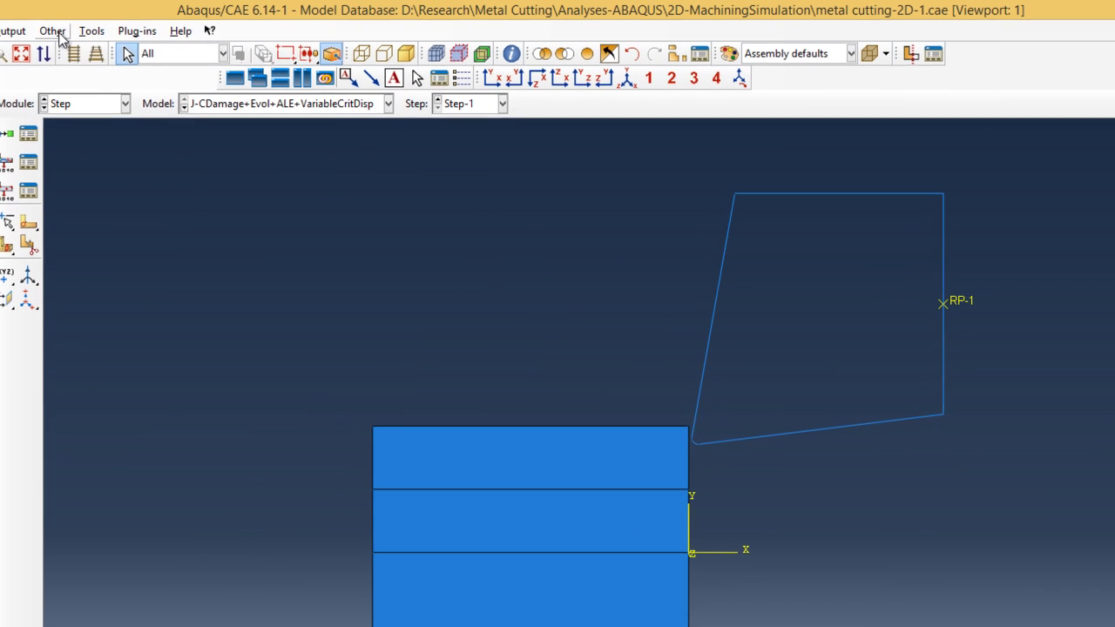
- Inspect Step-1's ALE adaptive mesh domain settings, switching the domain off and back on
click(59, 33)
mouse_move(68, 53)
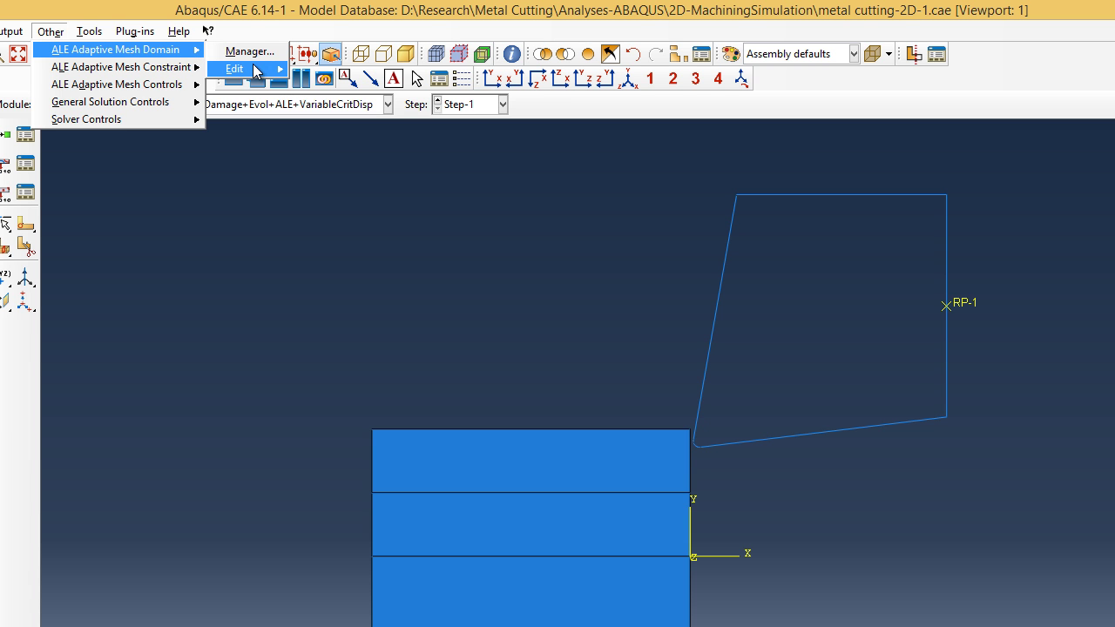
mouse_move(259, 70)
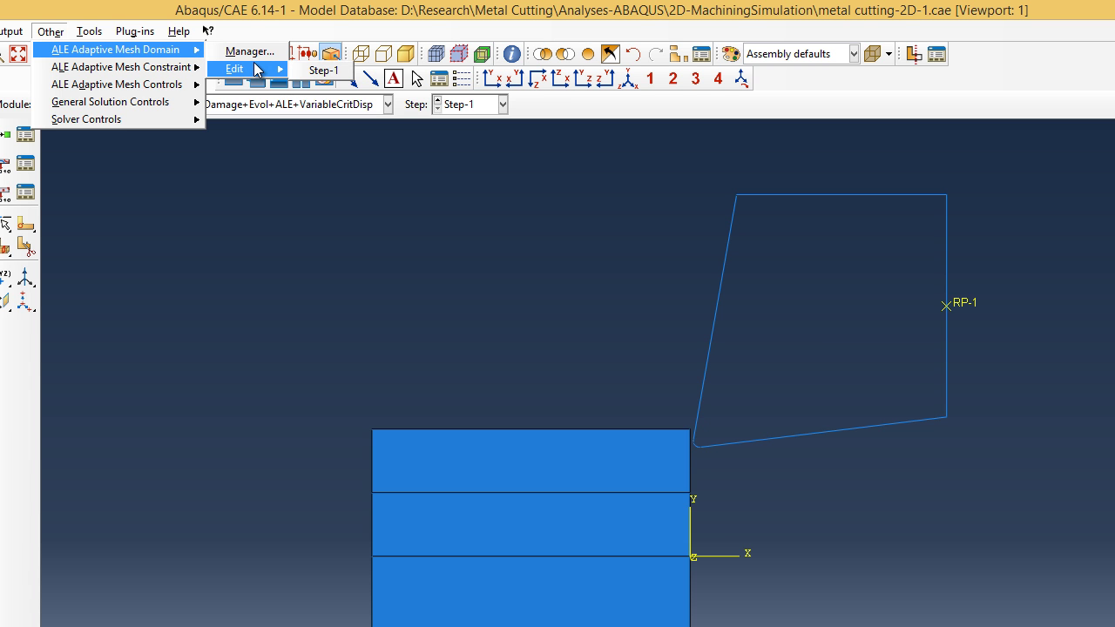
click(323, 70)
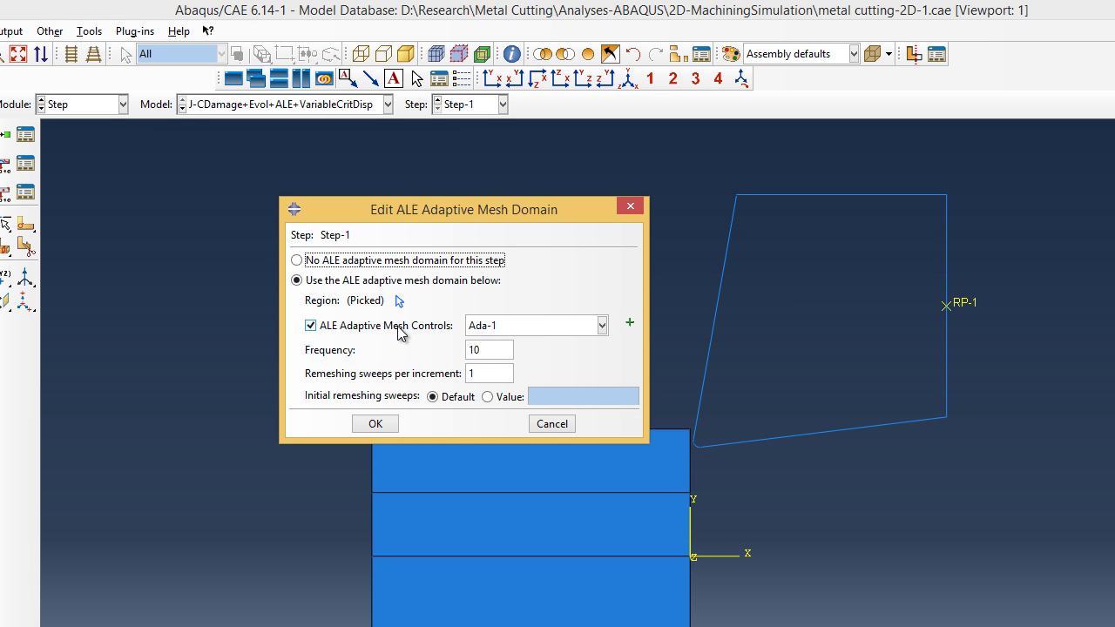
click(297, 260)
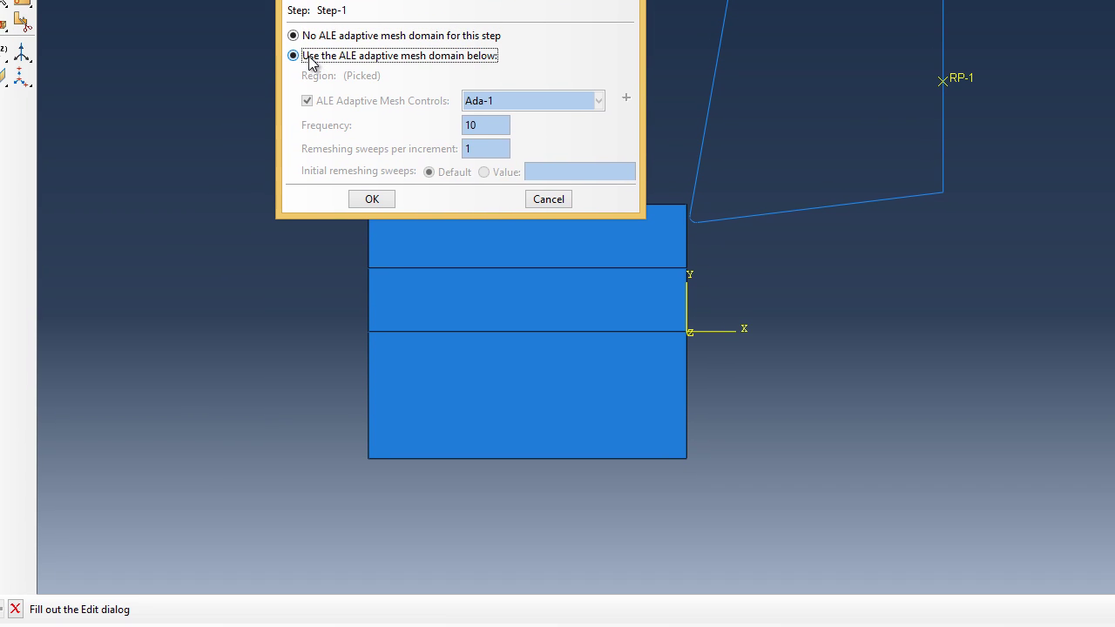
click(314, 155)
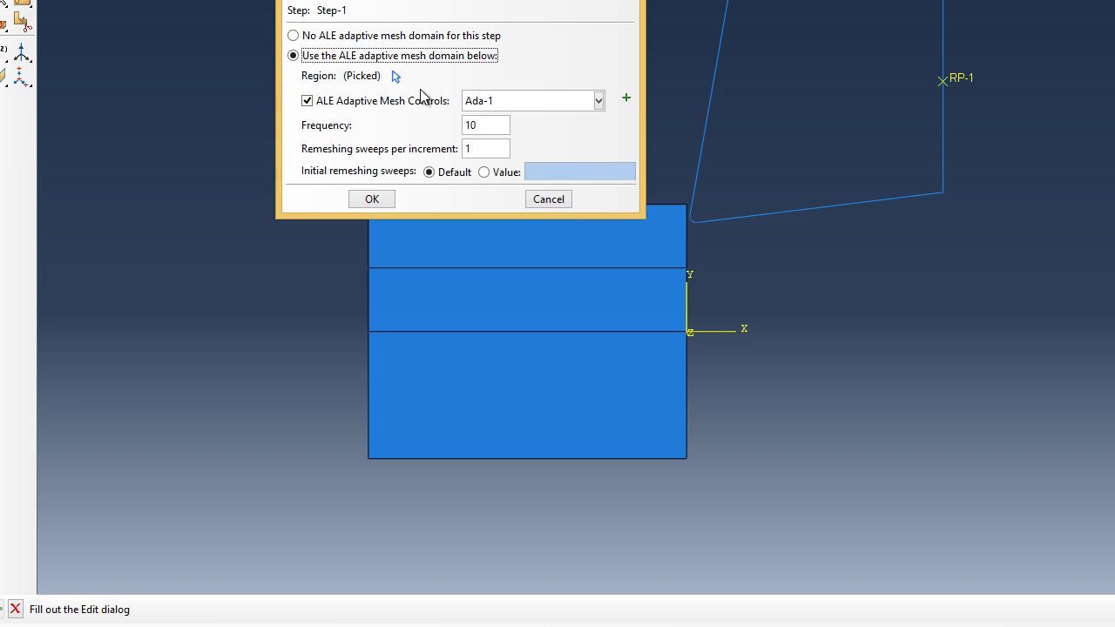
- Pick the workpiece's uppermost partition as the ALE adaptive mesh region and close the domain settings without saving
click(396, 78)
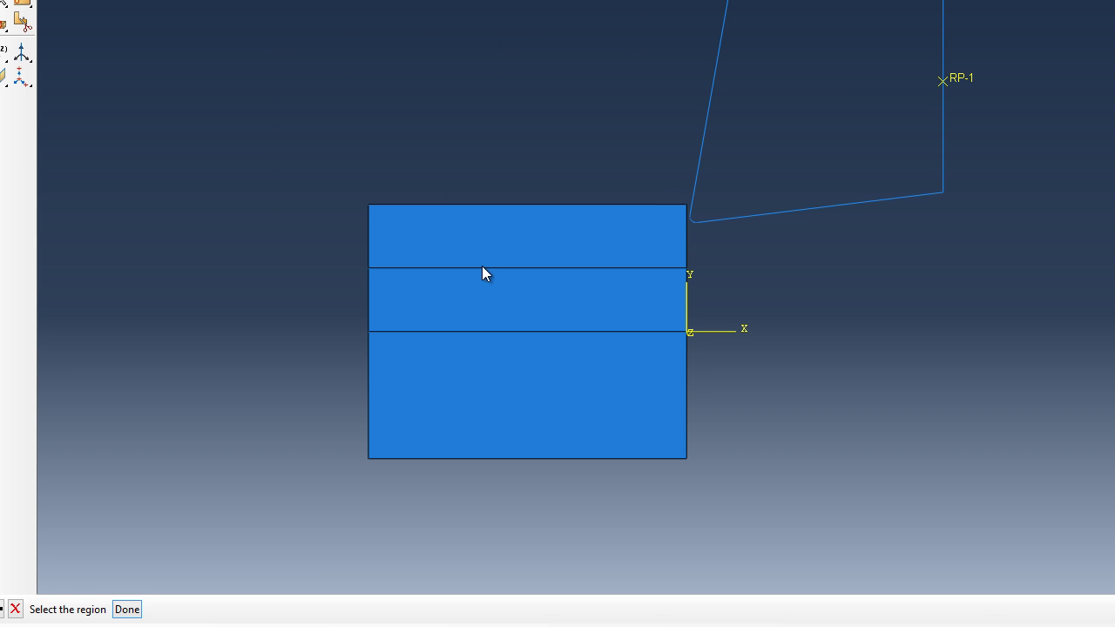
click(488, 243)
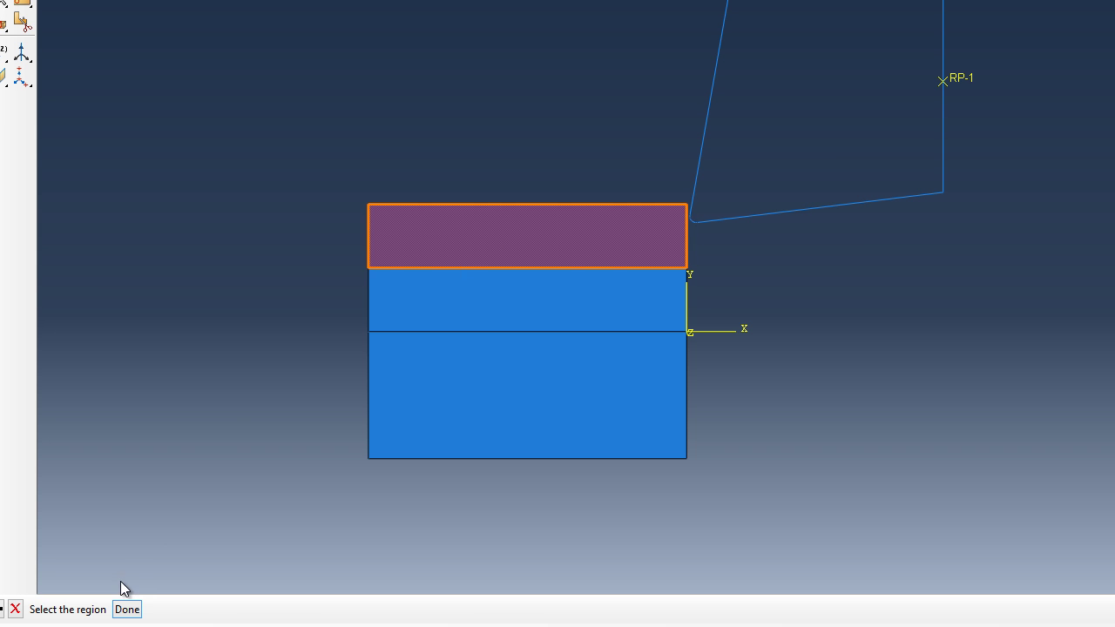
click(131, 611)
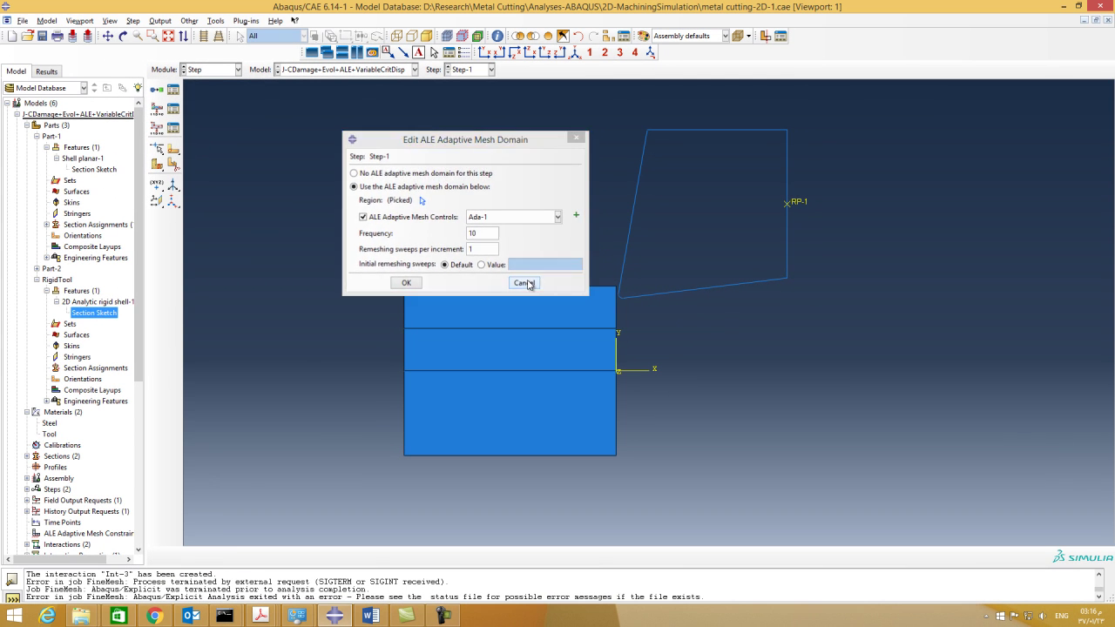
click(549, 199)
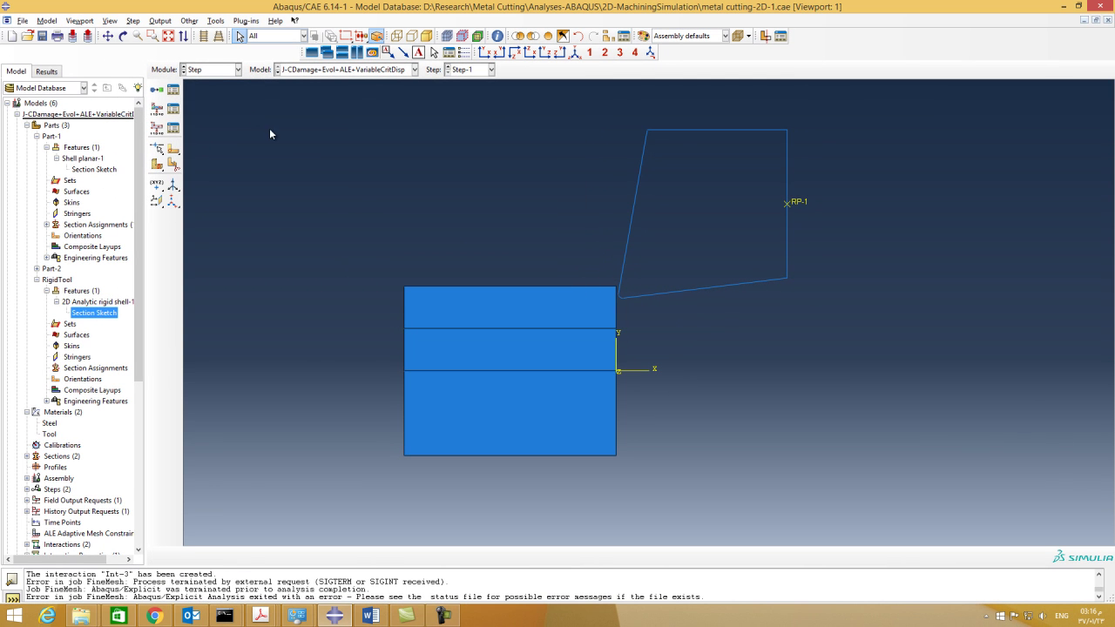
- Switch to the Interaction module and inspect the Int-1 surface-to-surface contact definition, closing it without changes
click(219, 69)
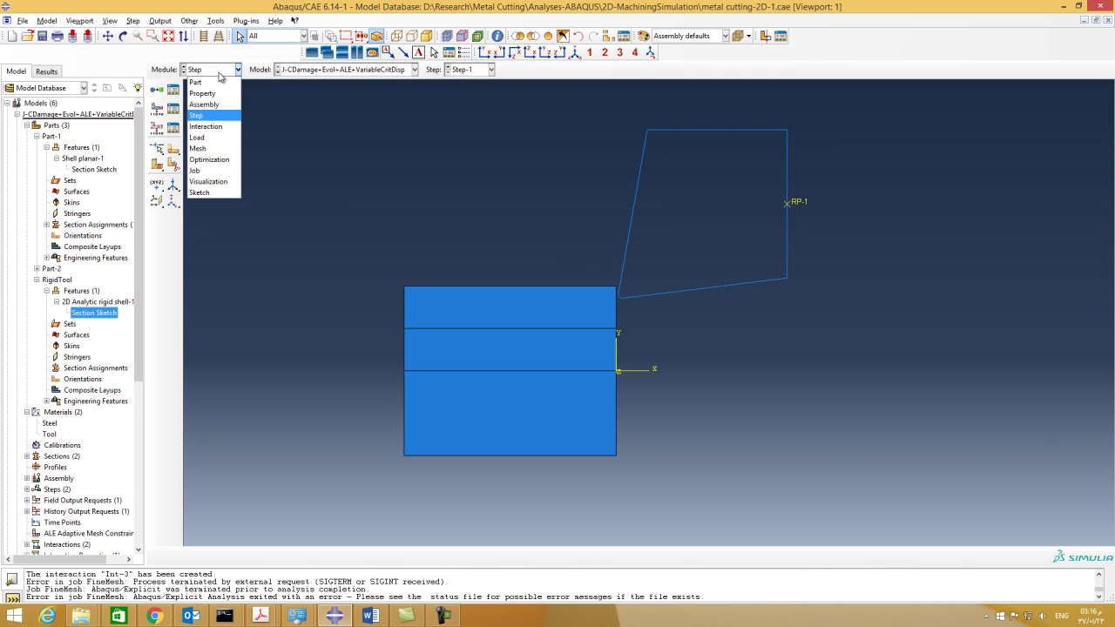
click(217, 128)
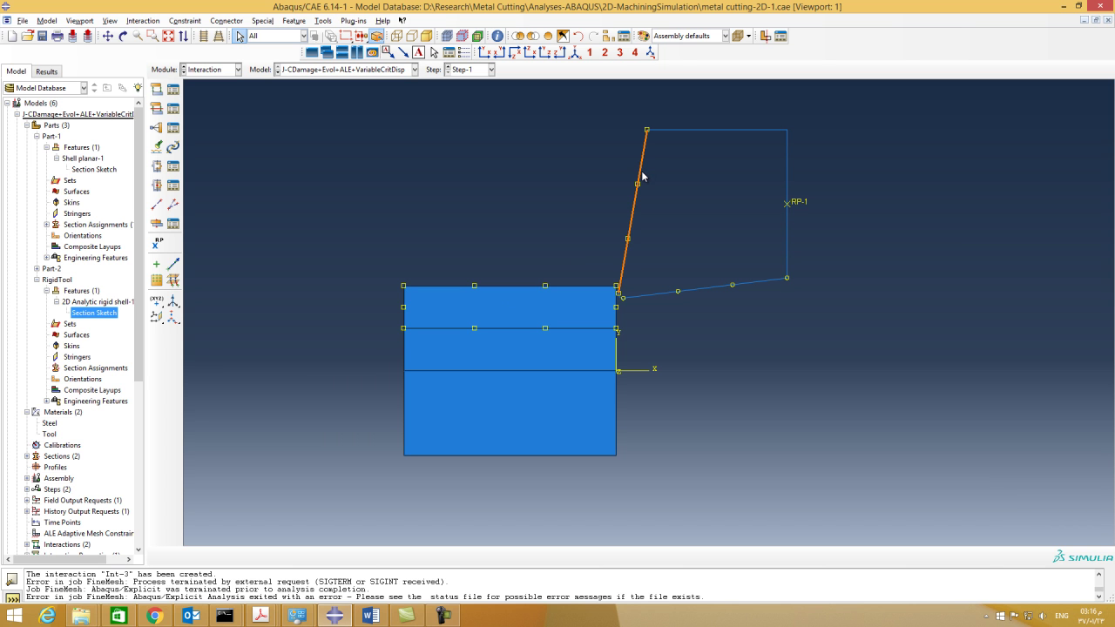
click(174, 89)
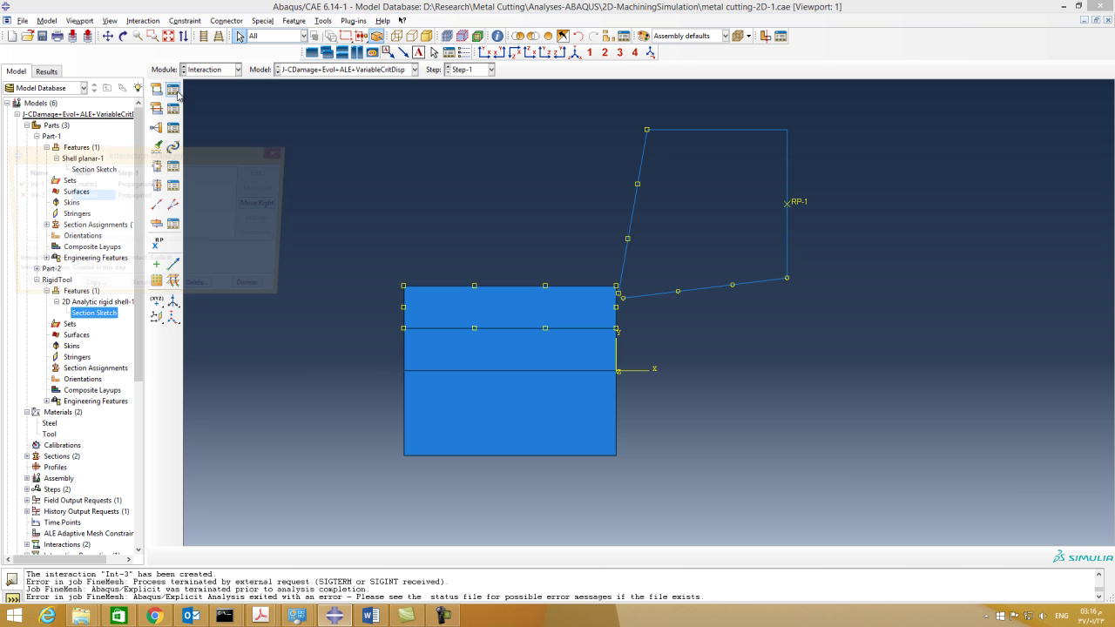
click(43, 186)
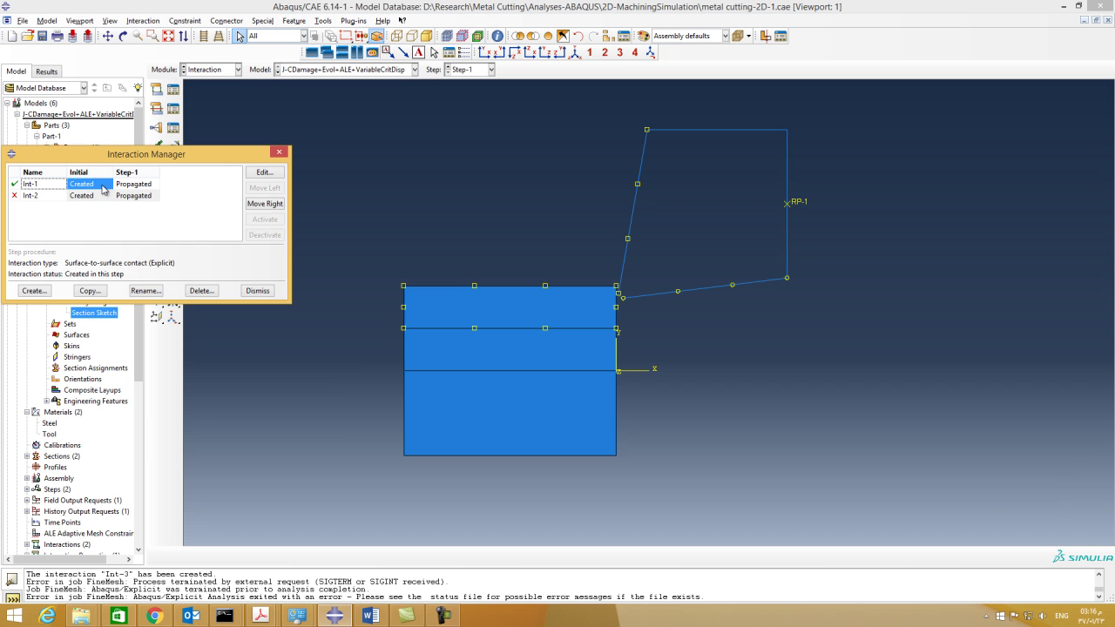
click(72, 187)
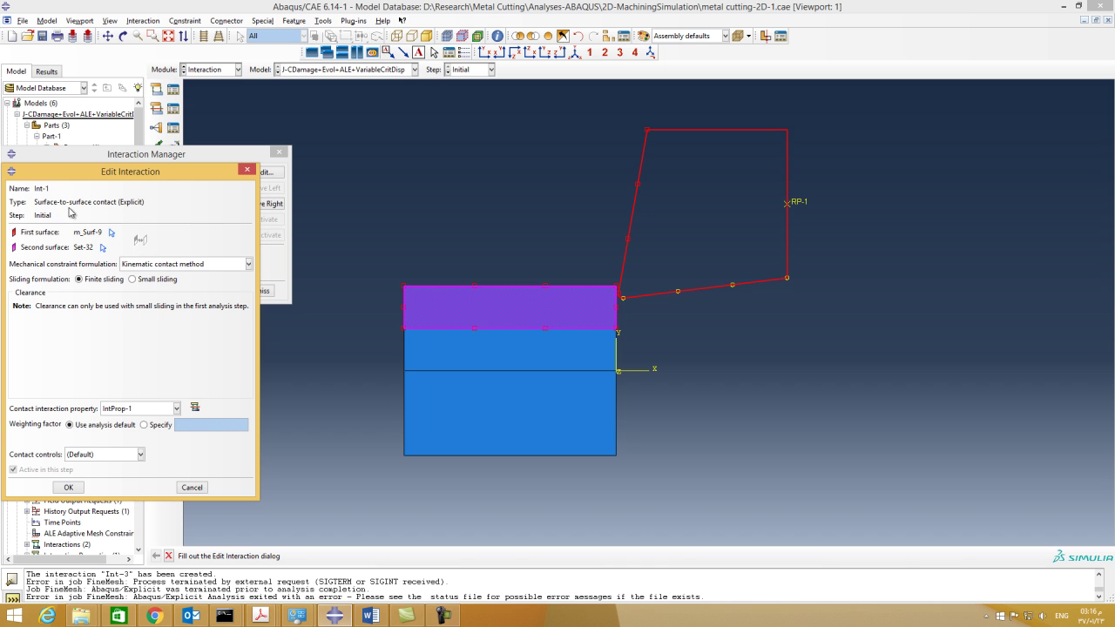
click(199, 489)
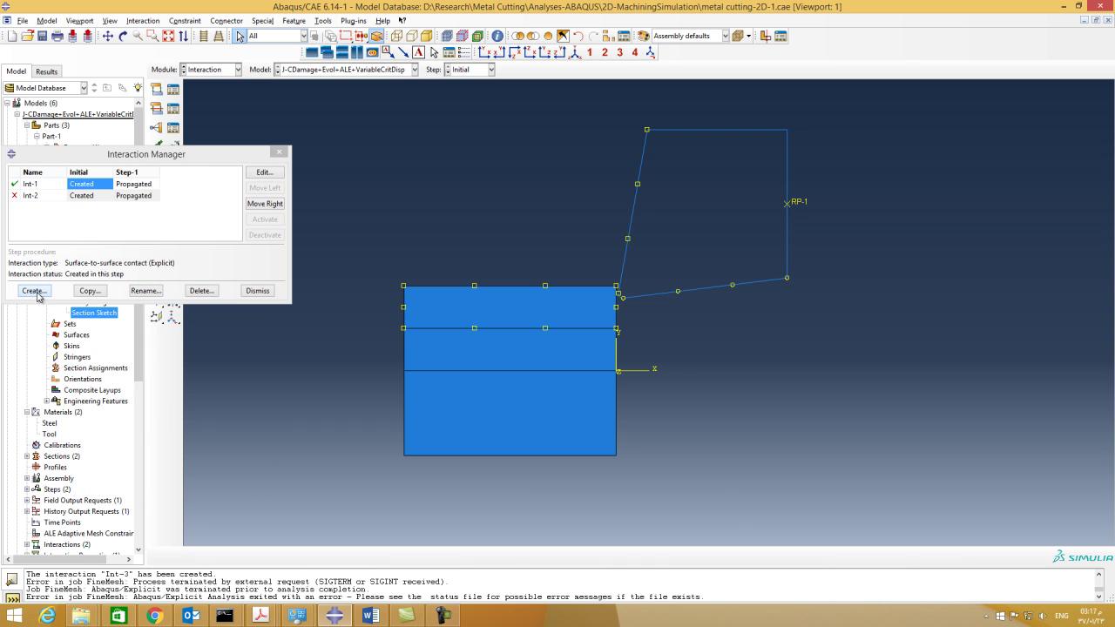
- Create a surface-to-surface contact (Explicit) in the Initial step, using the magenta side of the rigid tool's outline as first surface
click(34, 291)
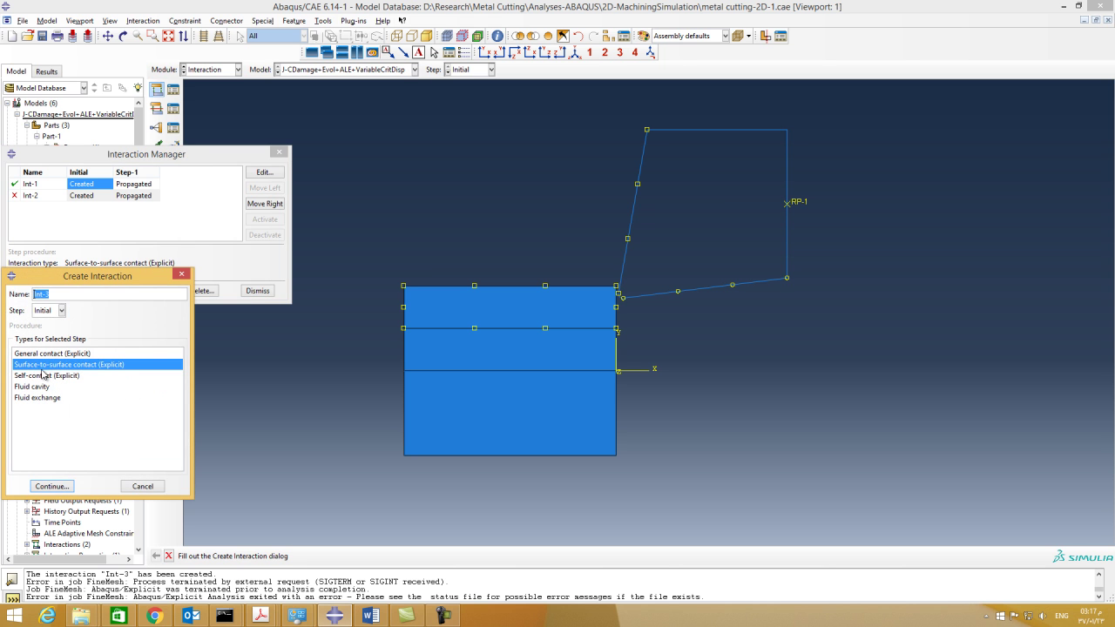
click(52, 486)
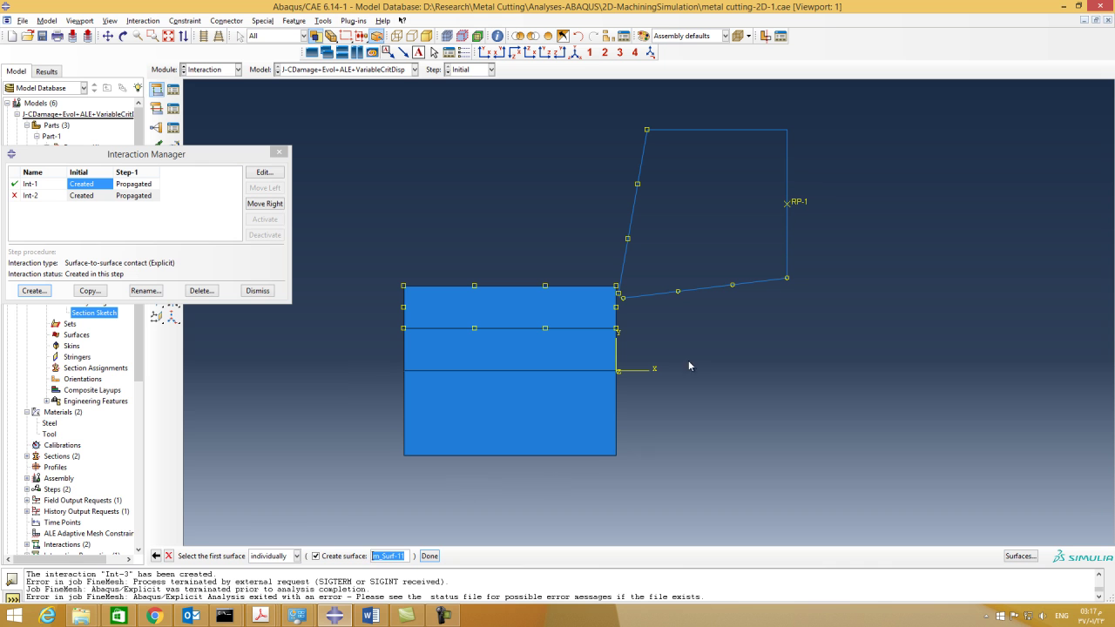
click(711, 293)
click(430, 556)
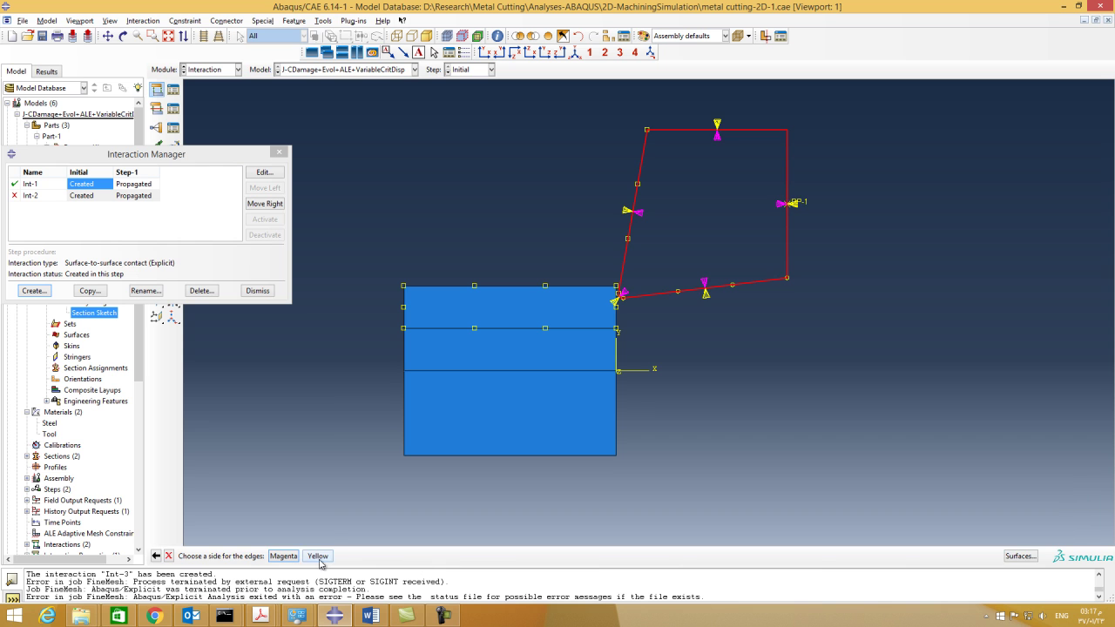
click(284, 556)
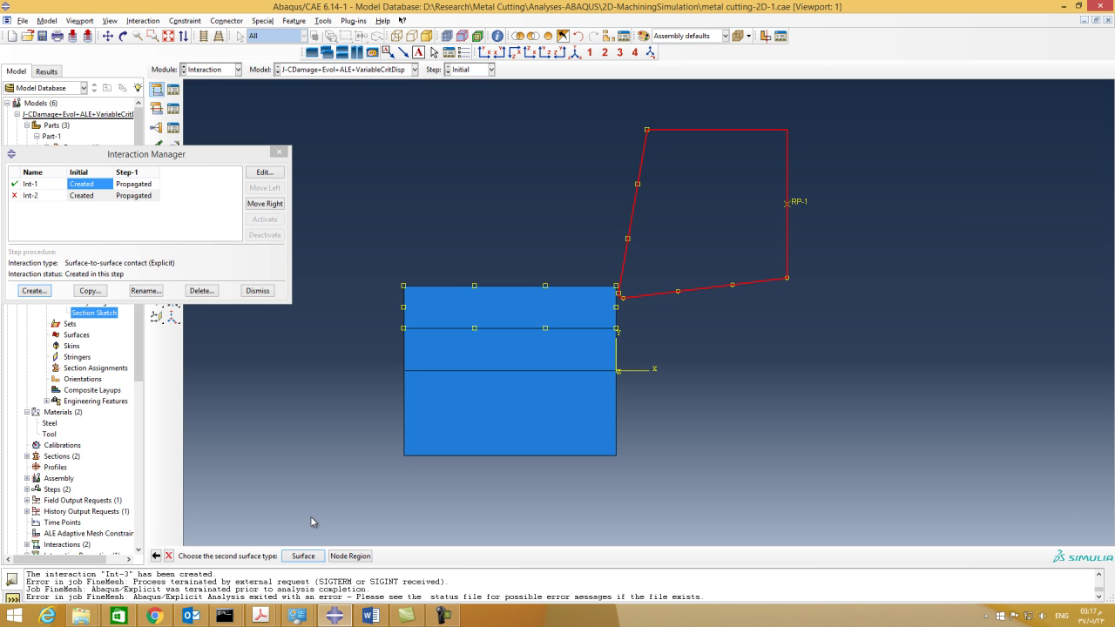
- Pick the workpiece's uppermost partition as a node region for the second surface, and discard the new interaction without saving
click(350, 556)
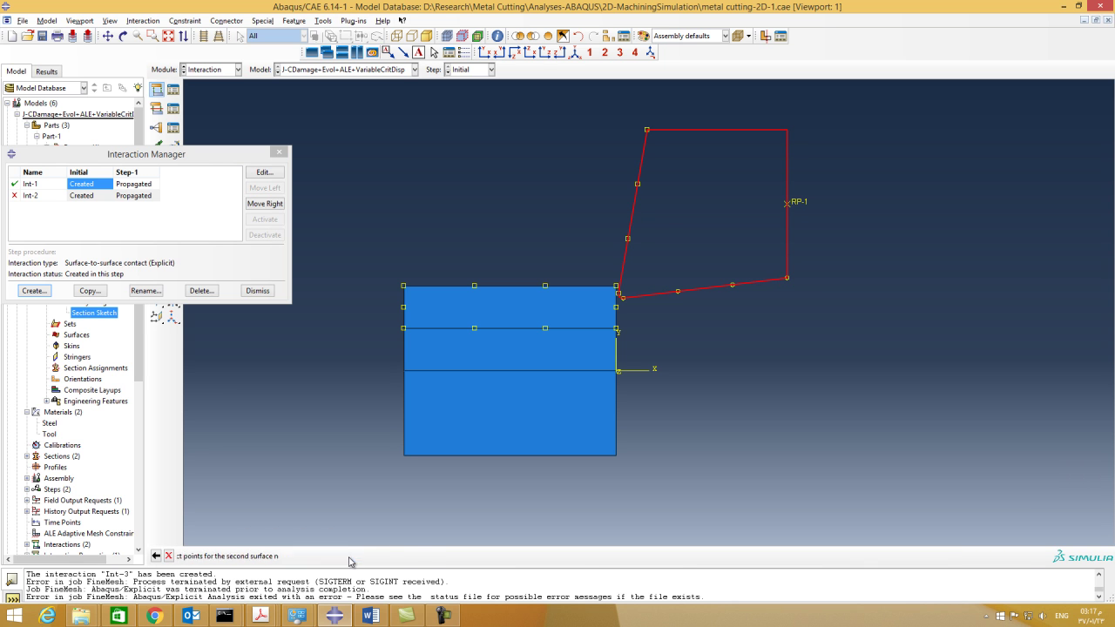
click(434, 312)
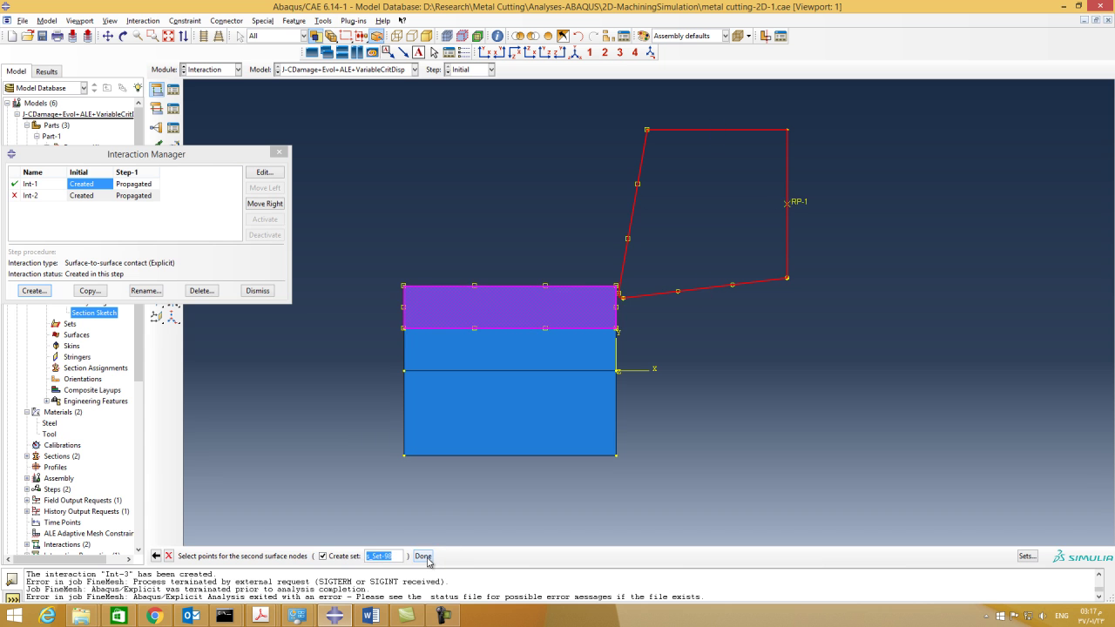
click(425, 556)
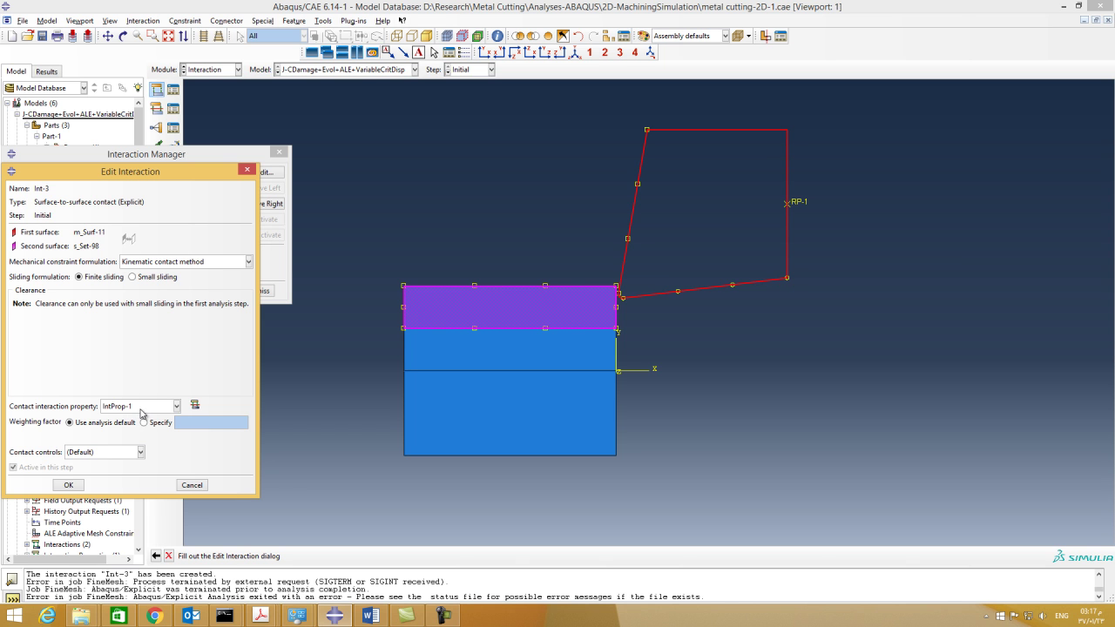
click(191, 485)
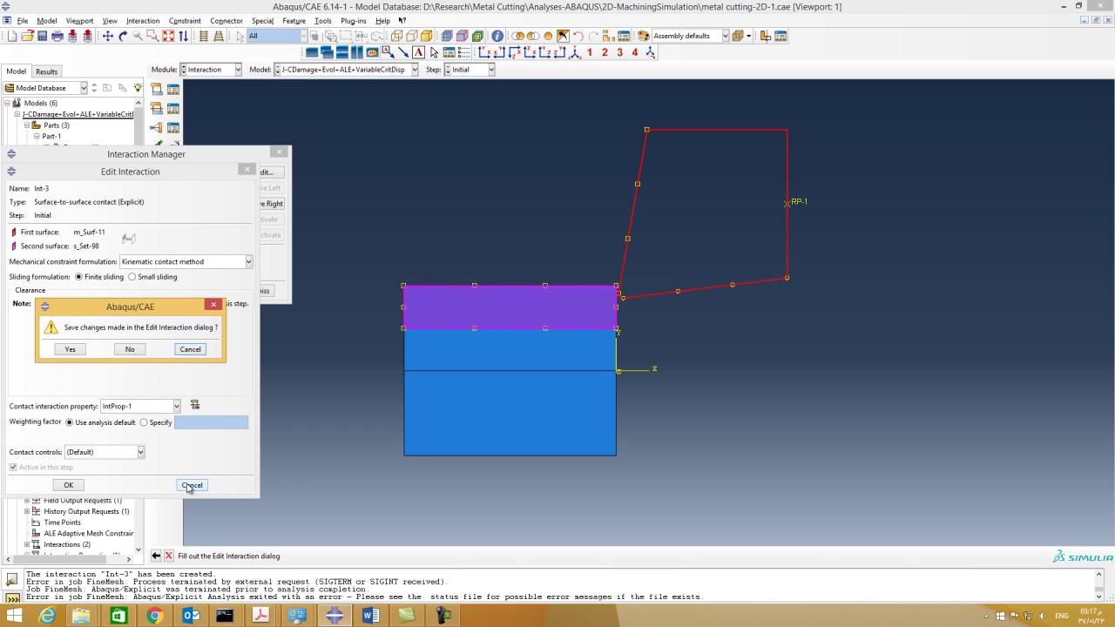
click(129, 349)
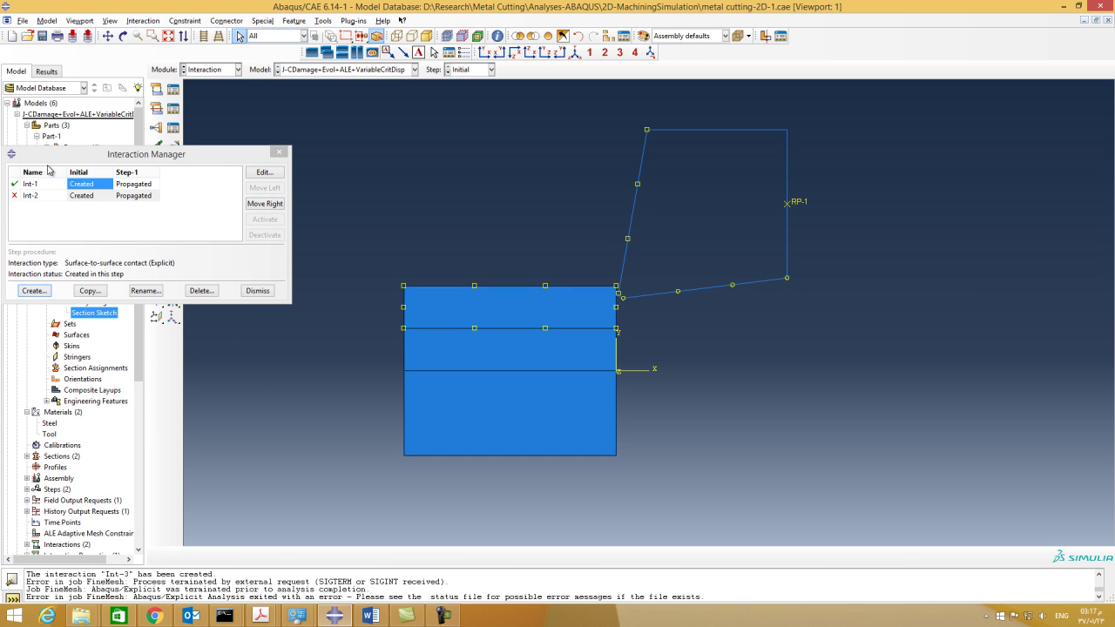
click(269, 294)
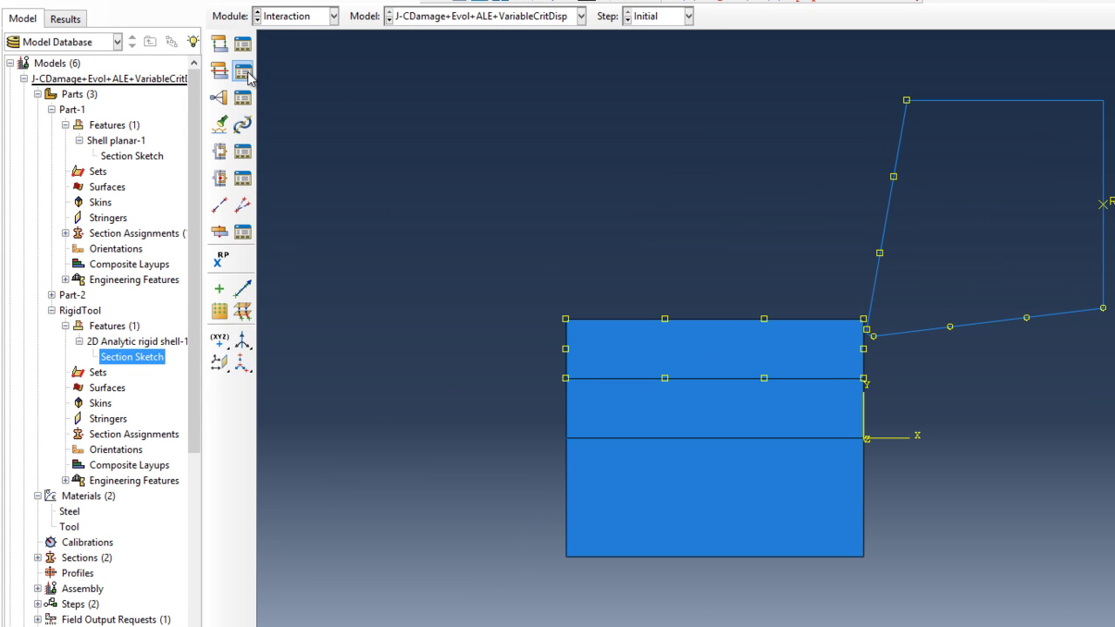
- Check the existing interaction properties and create a new contact property with mechanical tangential behavior
click(179, 107)
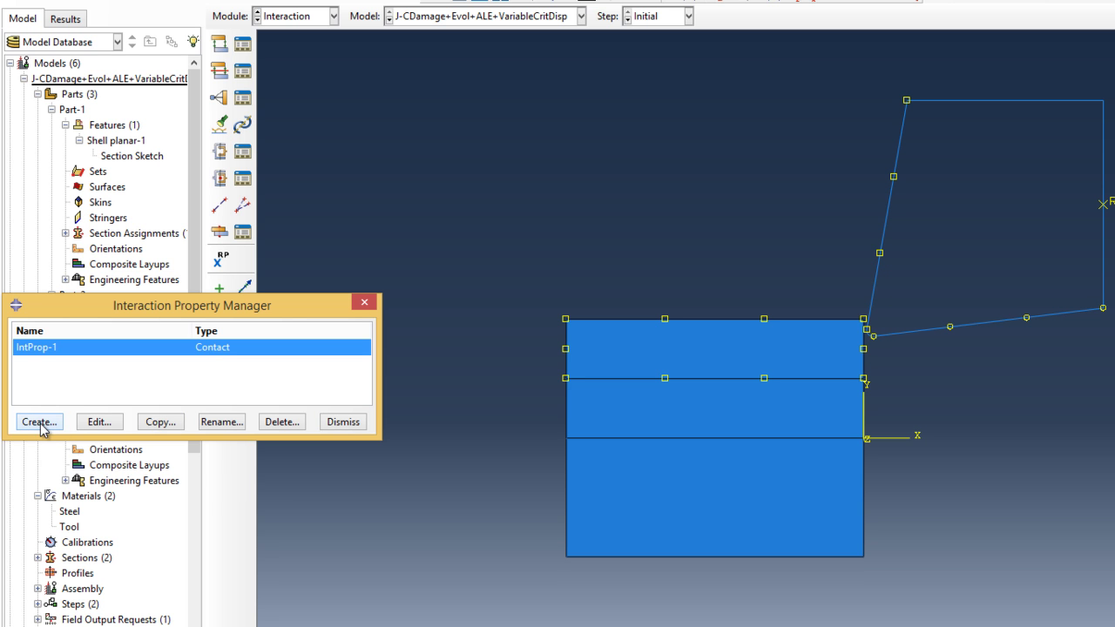
click(342, 422)
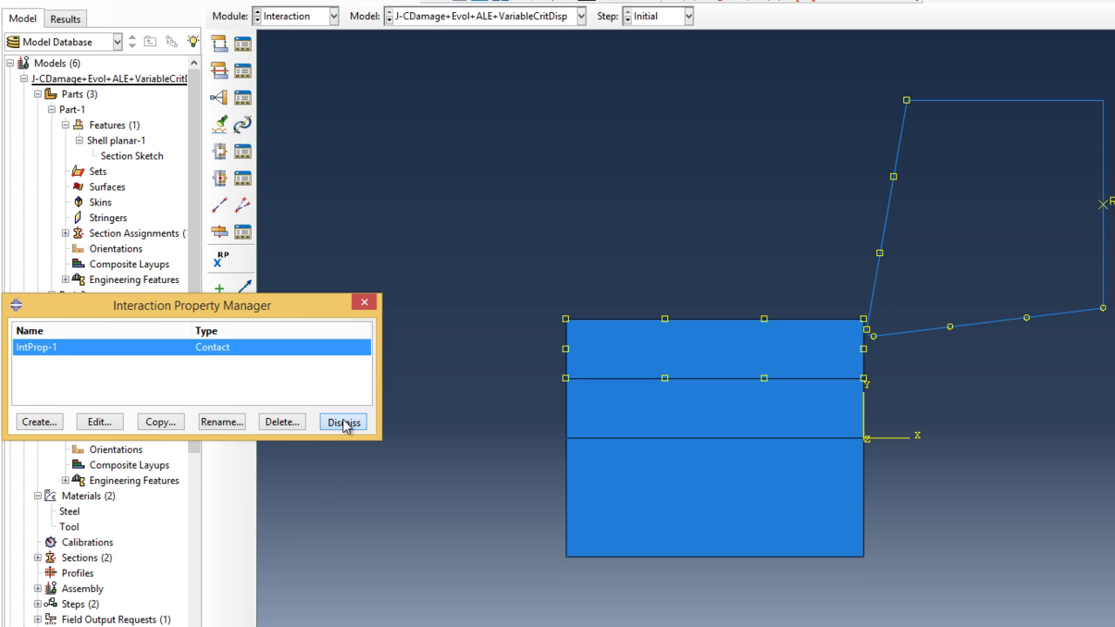
click(219, 71)
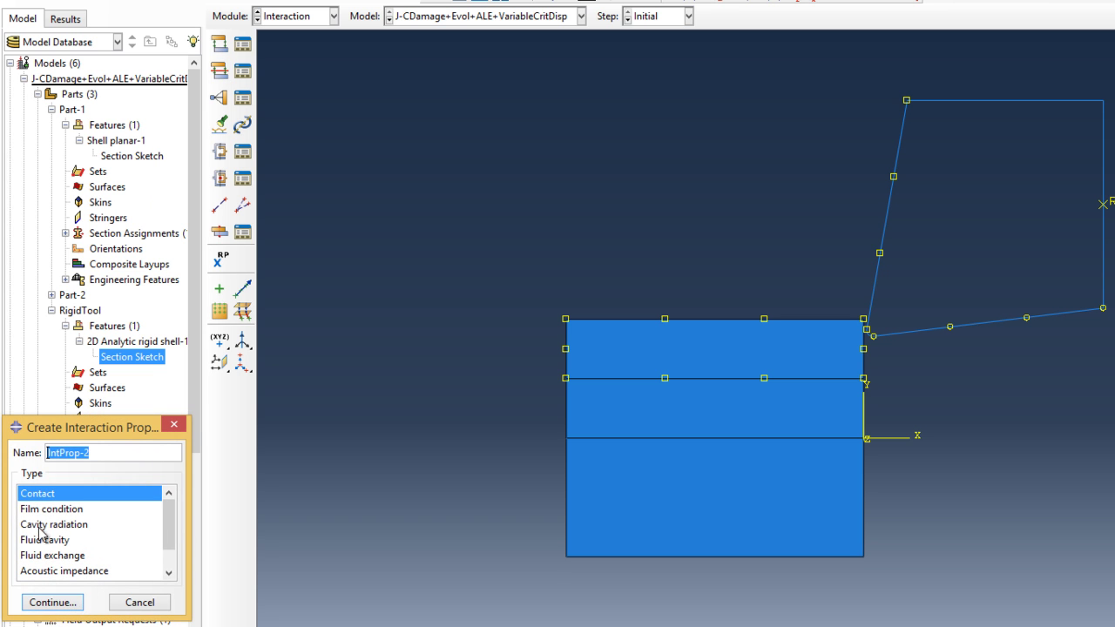
click(52, 603)
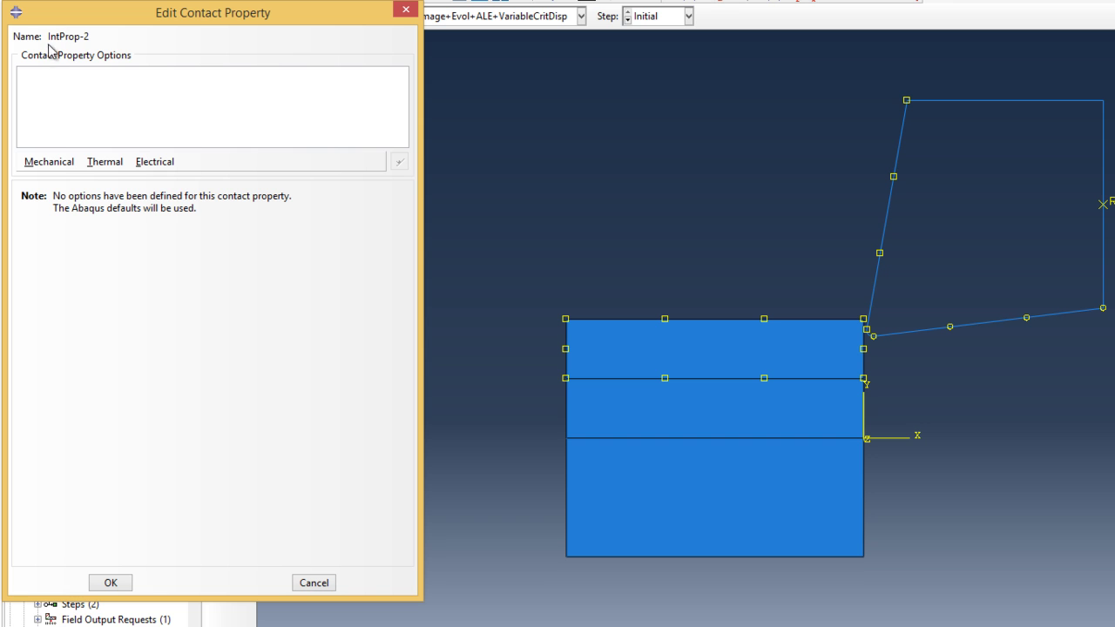
click(55, 162)
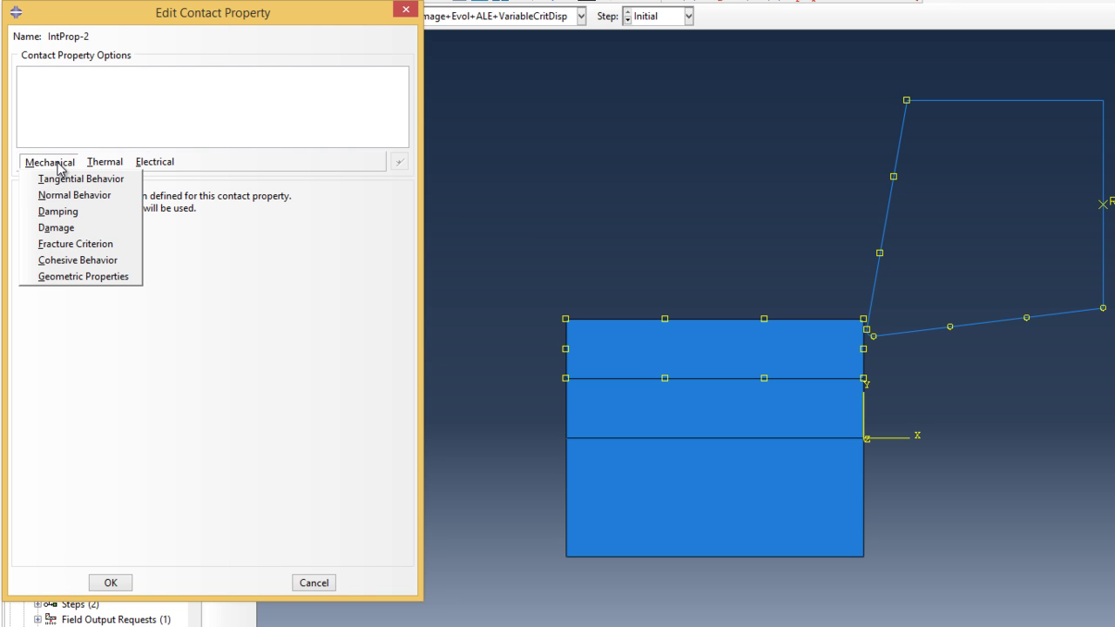
click(74, 179)
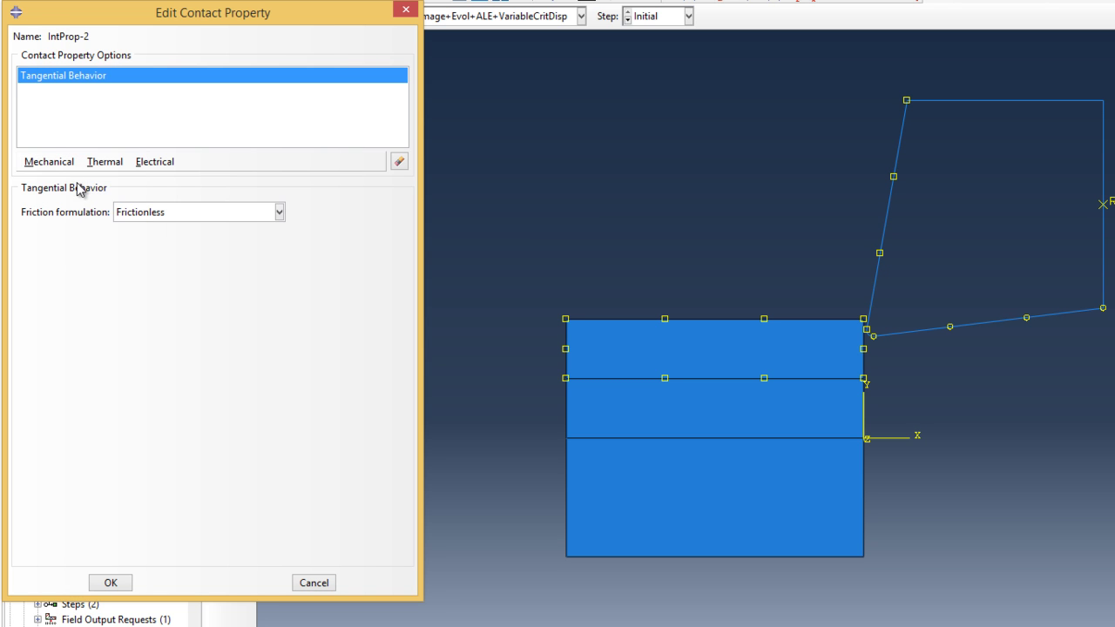
- Set the friction formulation to Penalty with a coefficient of 0.3, and discard the contact property without saving
click(198, 222)
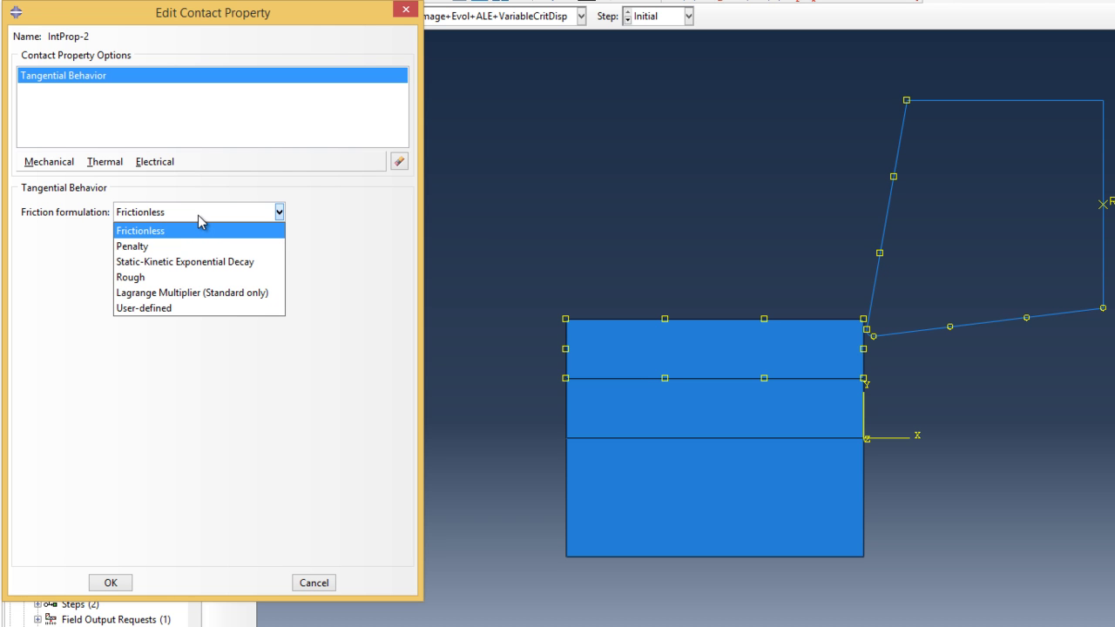
click(202, 244)
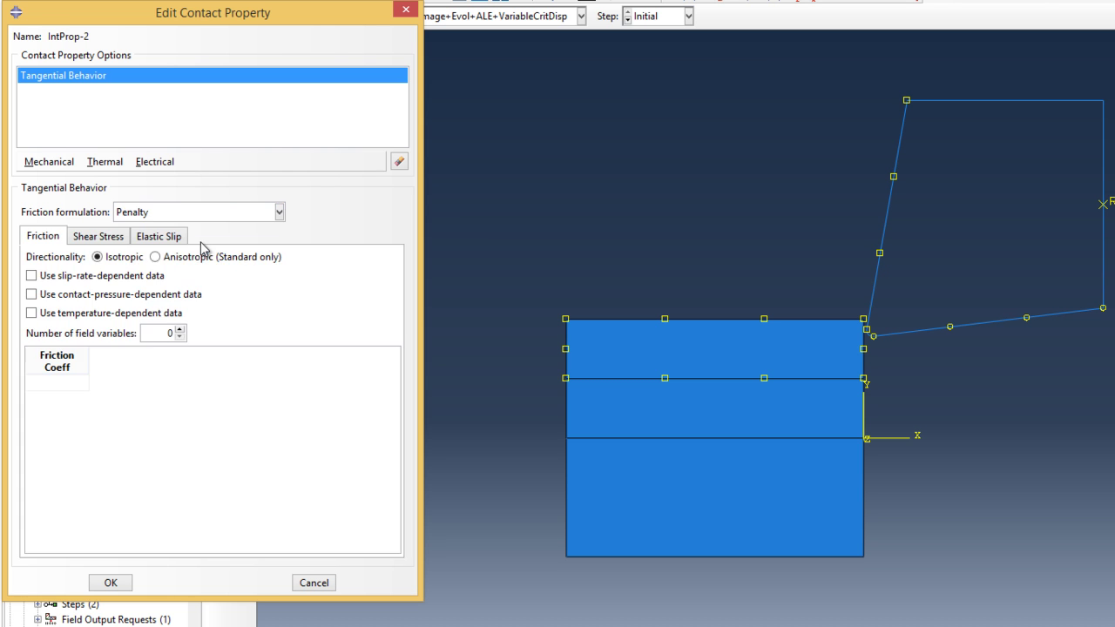
click(78, 384)
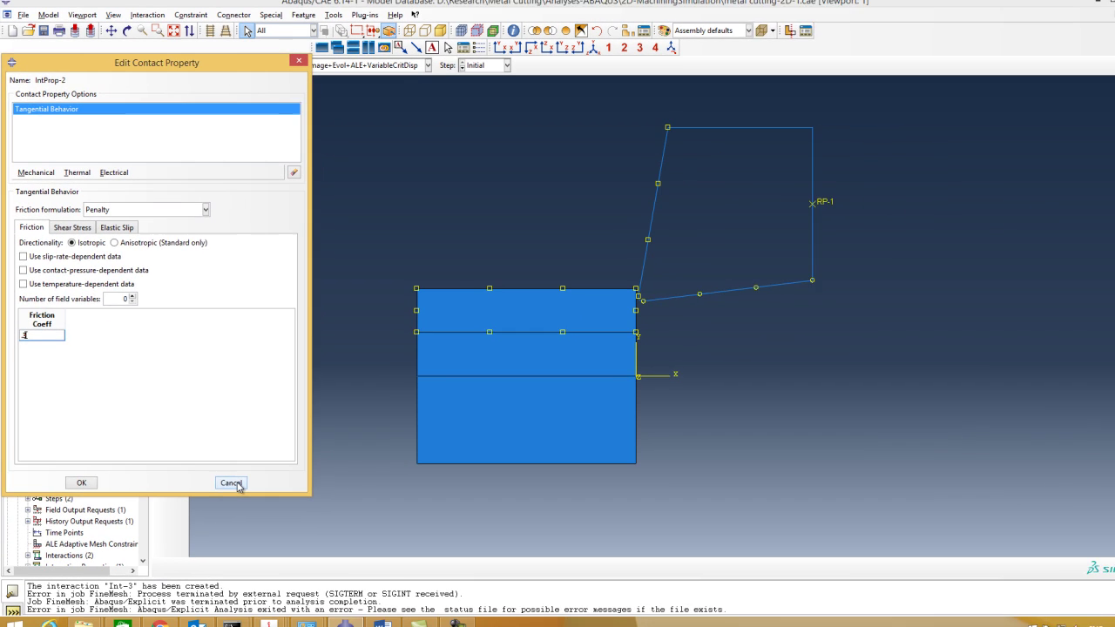
click(323, 586)
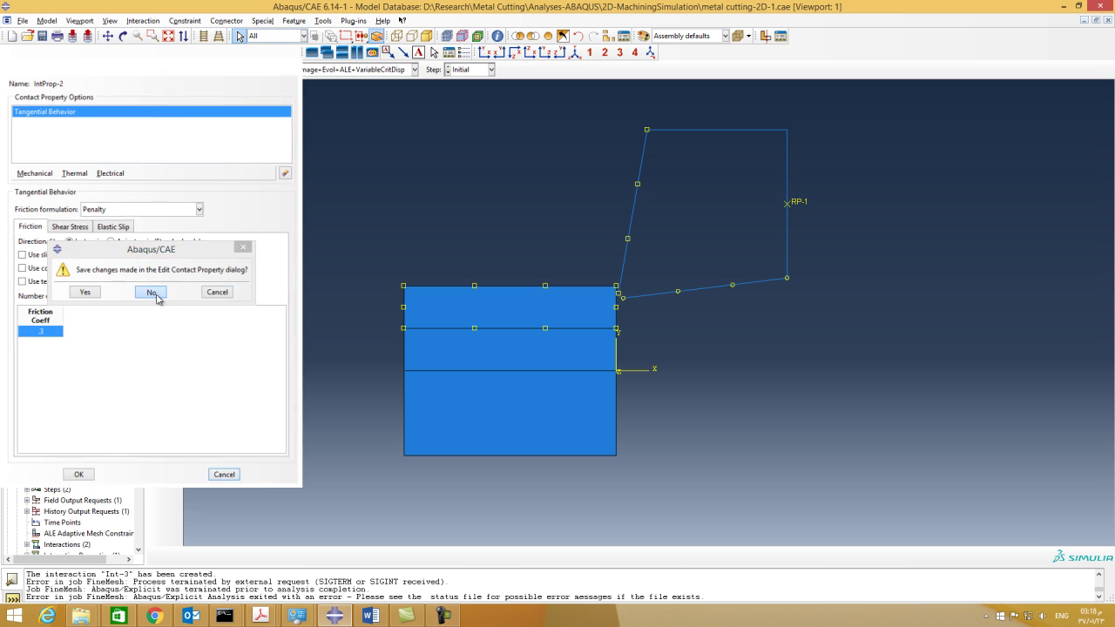
click(153, 293)
click(173, 108)
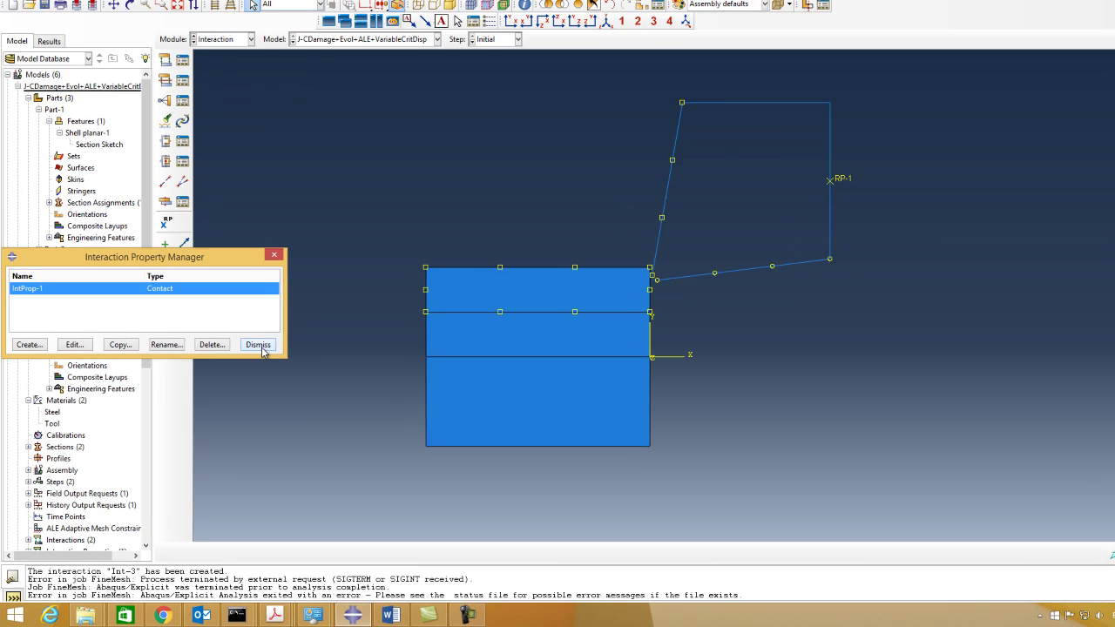
click(245, 359)
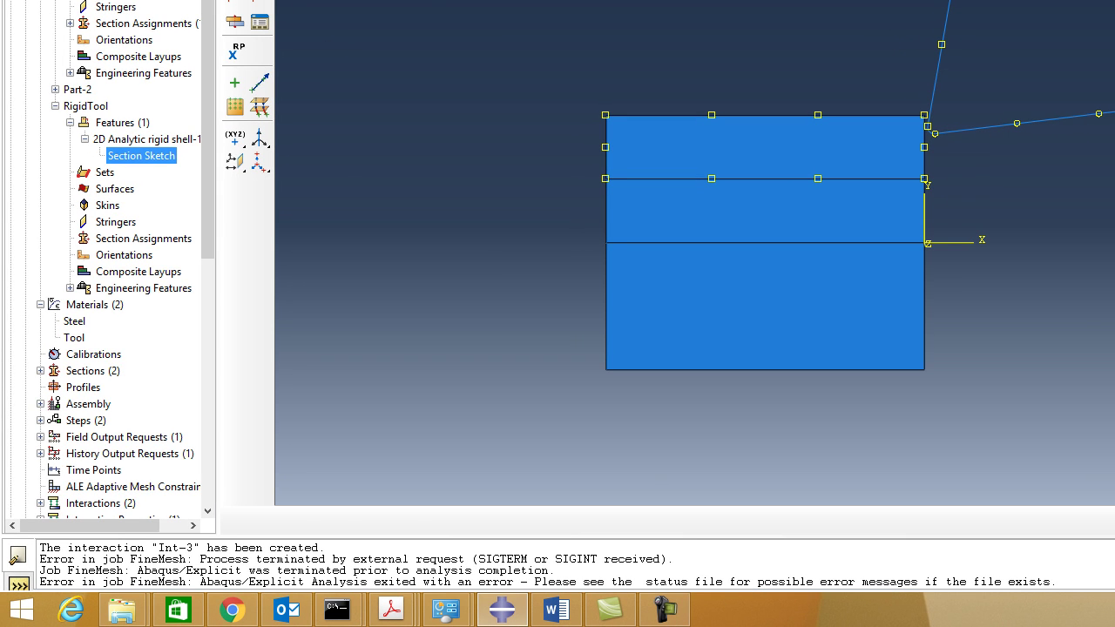
- Create a rigid body constraint and assign the cutting tool's outline as its analytical surface
click(234, 0)
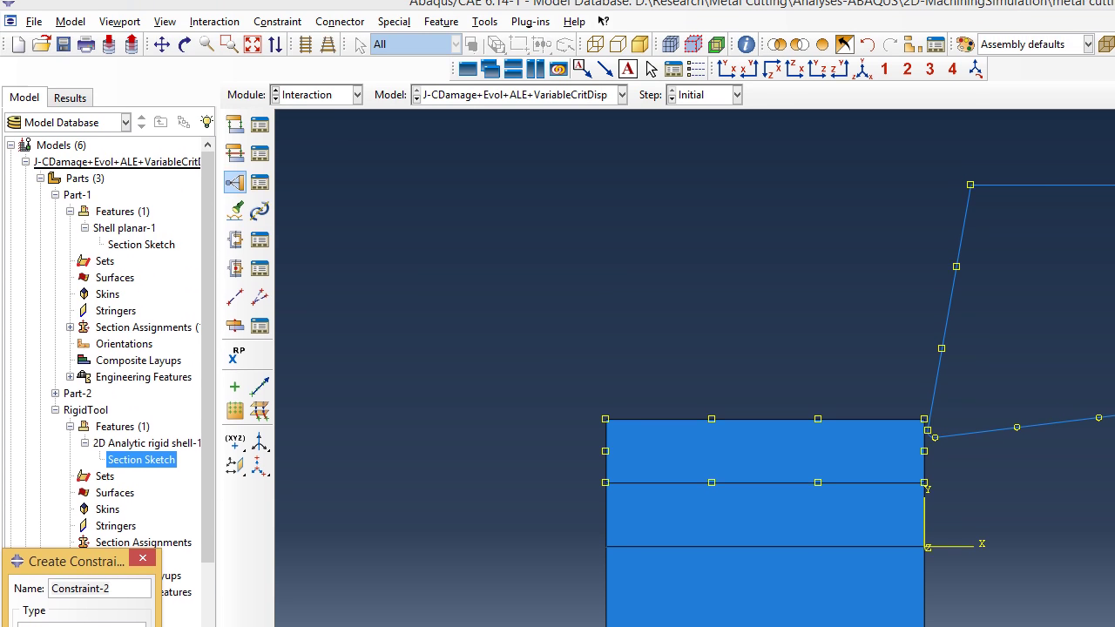
click(47, 626)
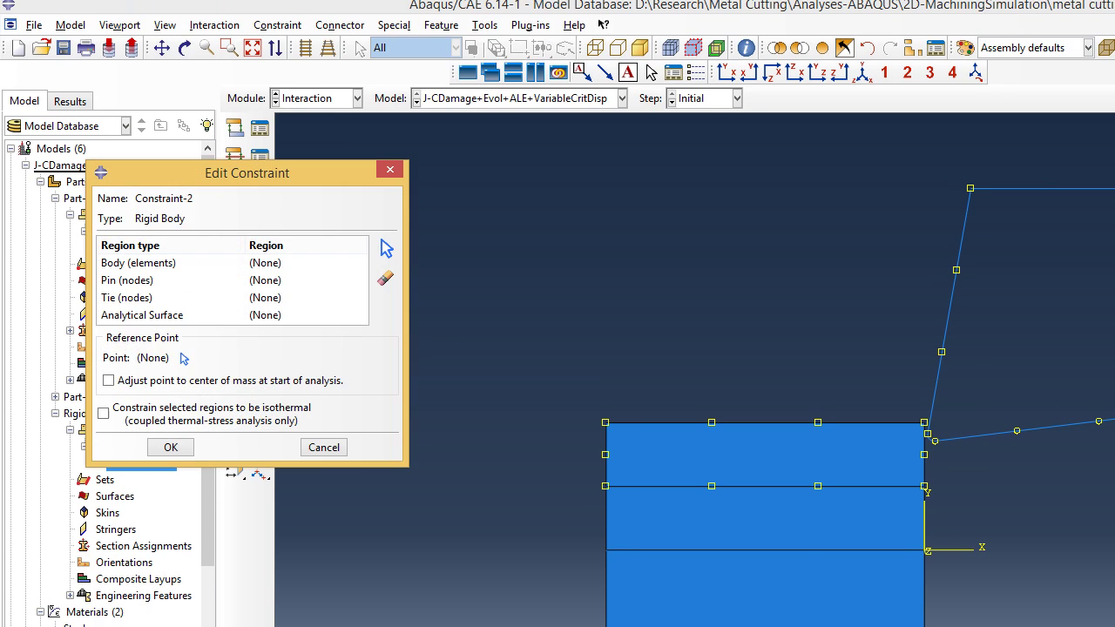
click(158, 315)
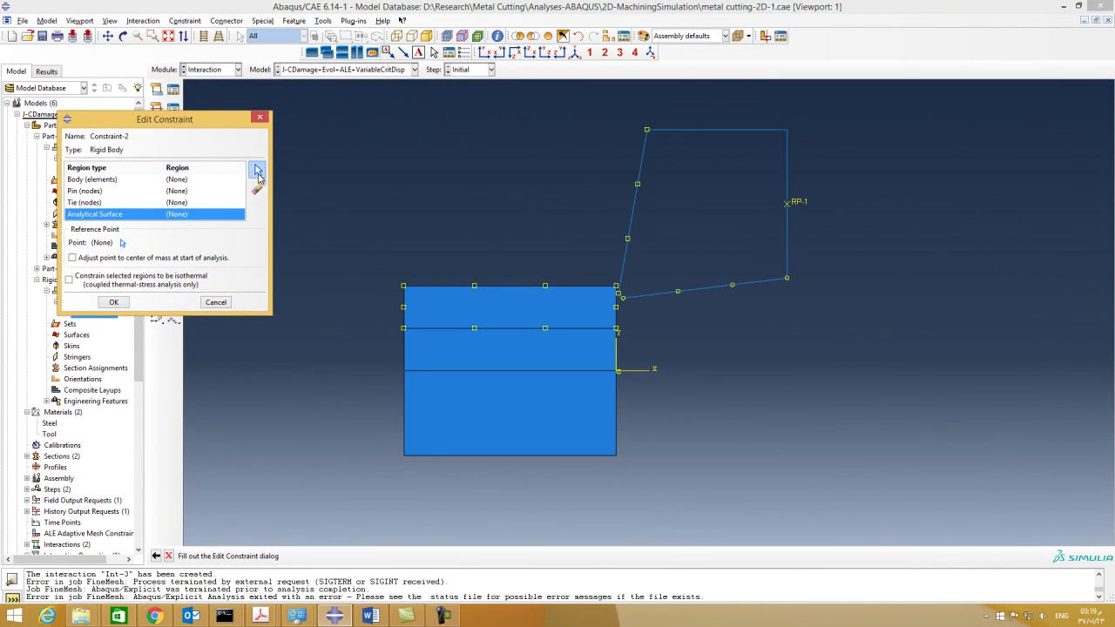
click(305, 200)
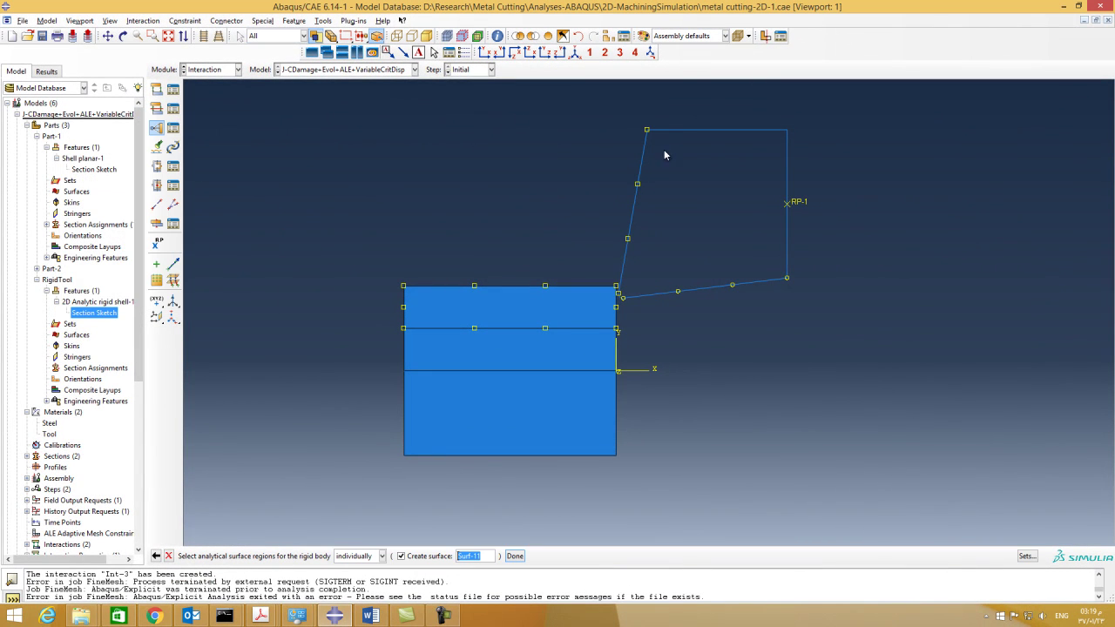
click(683, 131)
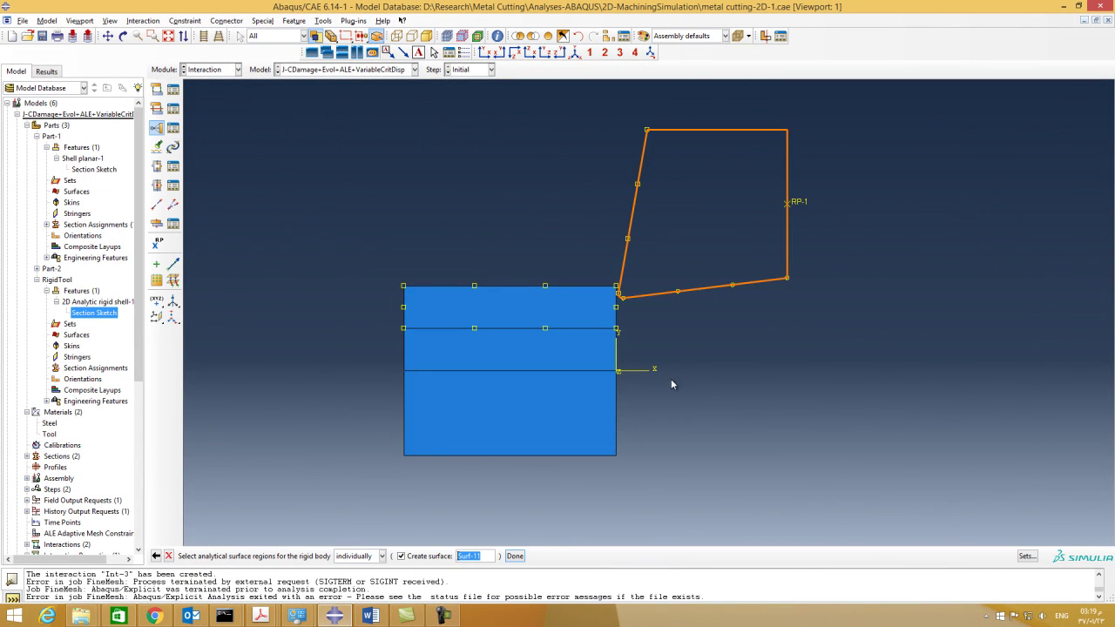
click(515, 556)
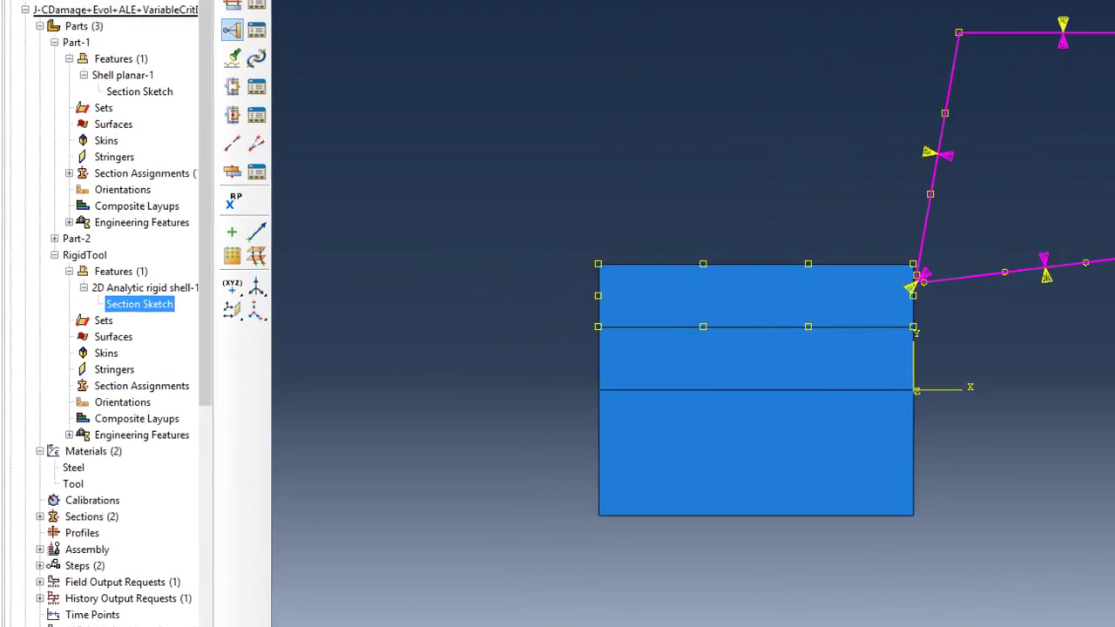
click(440, 626)
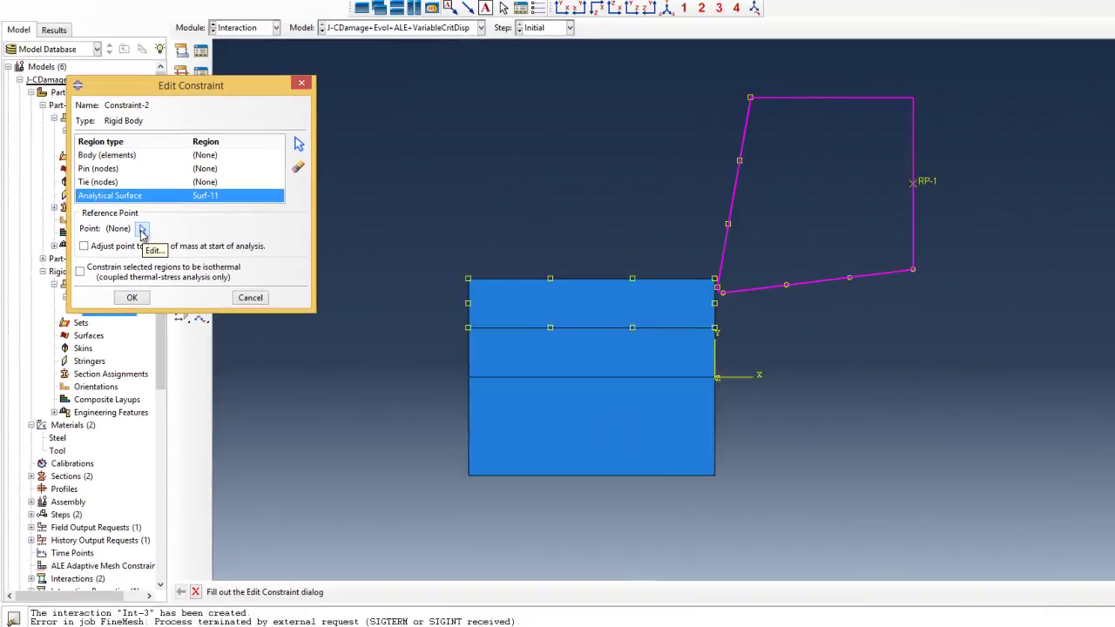
- Pick RP-1 as the rigid body's reference point and discard the constraint without saving
click(182, 200)
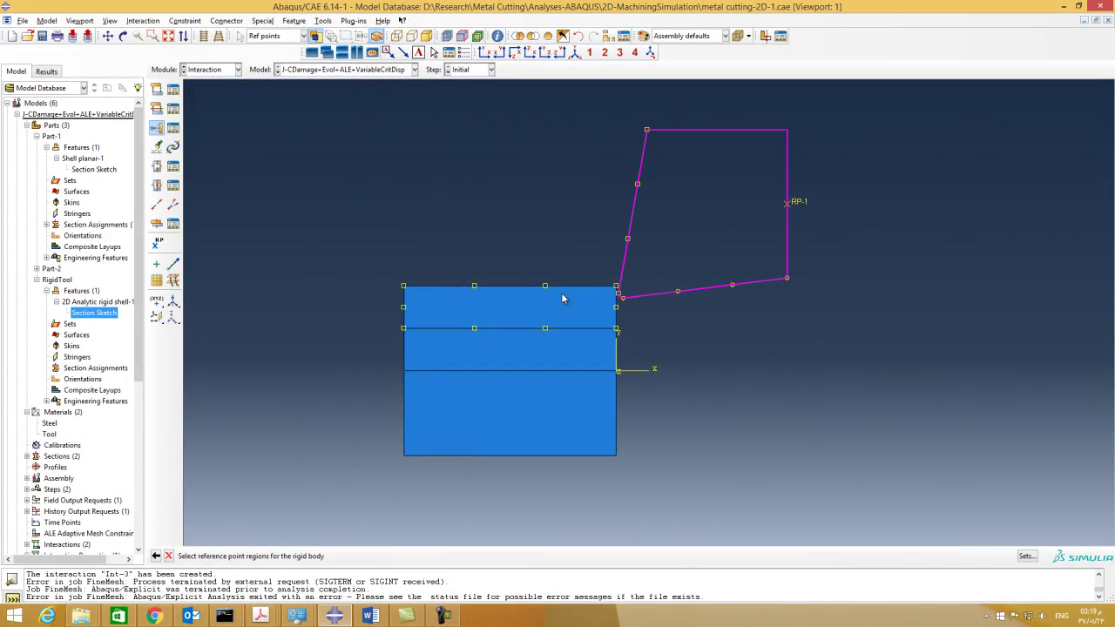
click(795, 214)
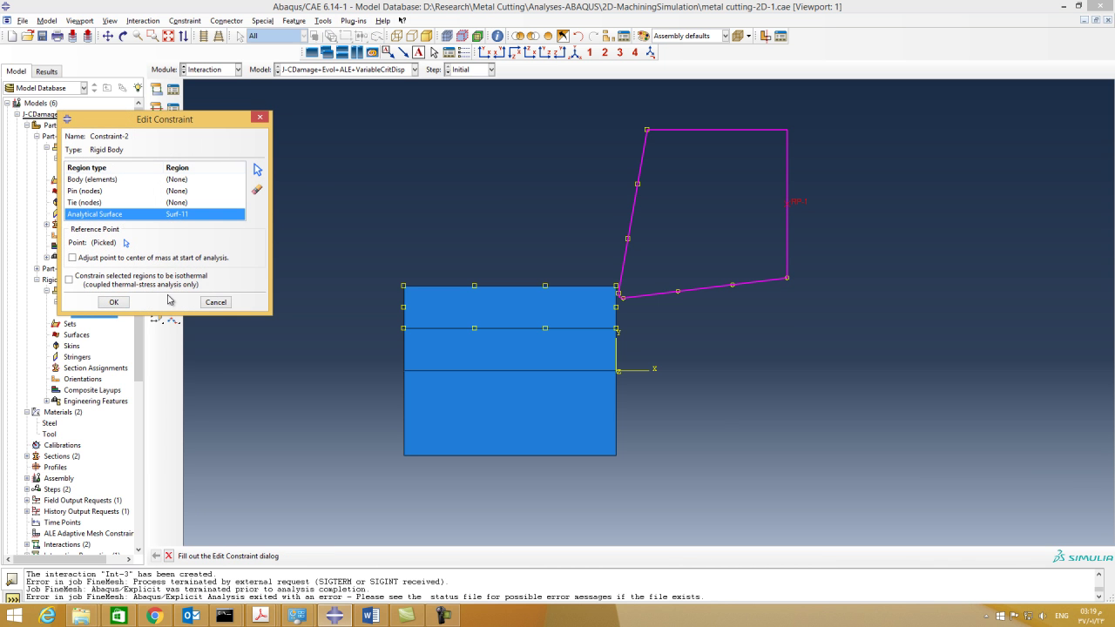
click(223, 303)
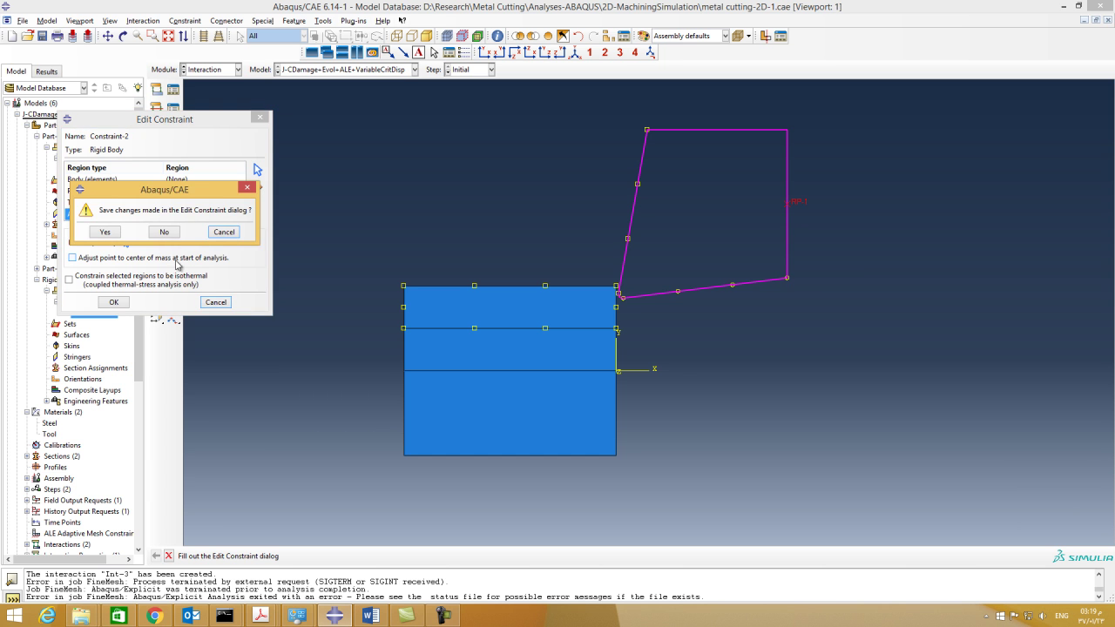
click(175, 233)
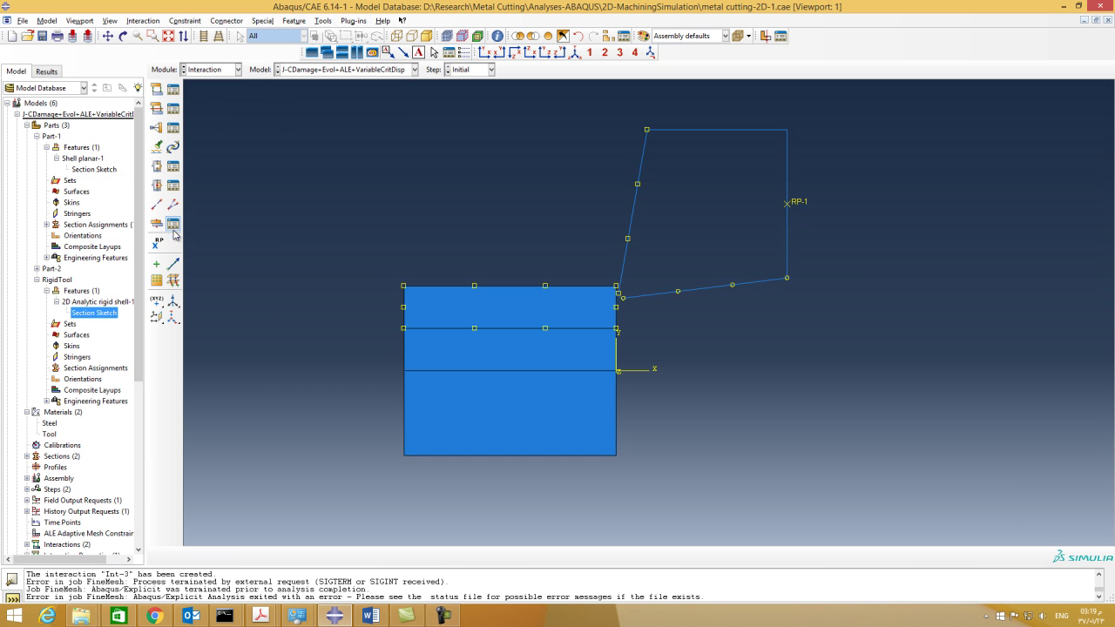
- Check the existing rigid body constraint in the list of constraints, and switch to the Load module
click(174, 128)
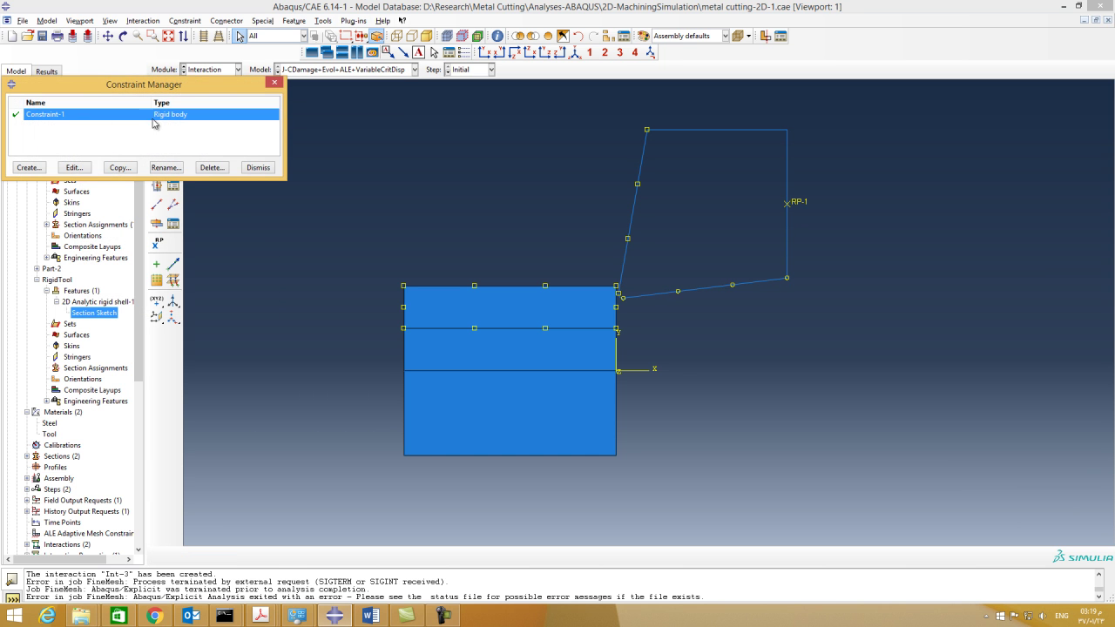
click(264, 170)
click(231, 71)
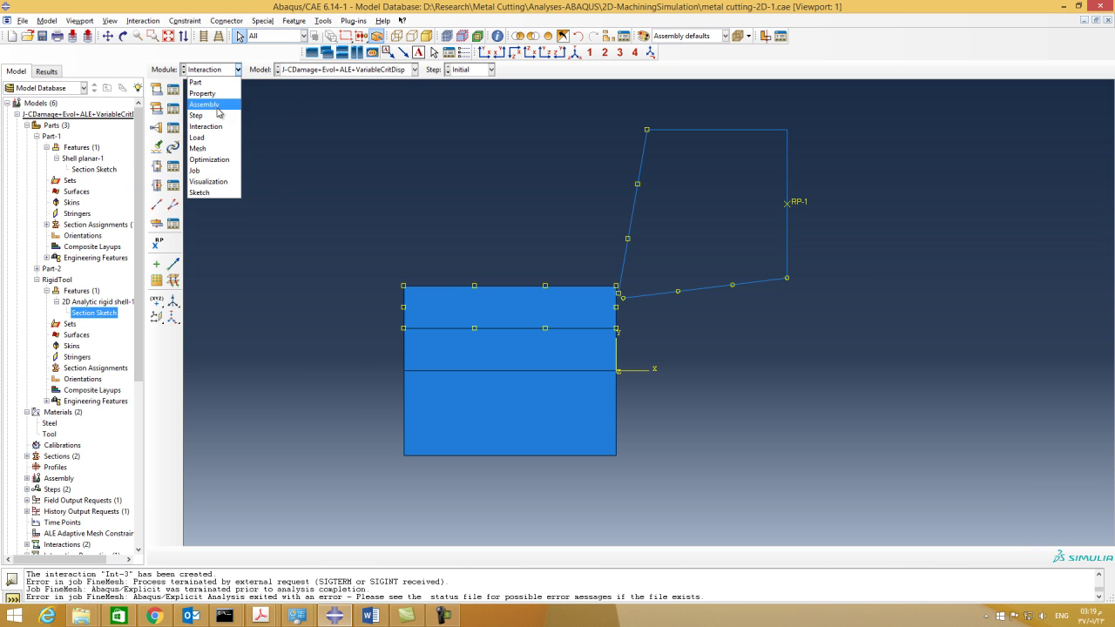
click(218, 141)
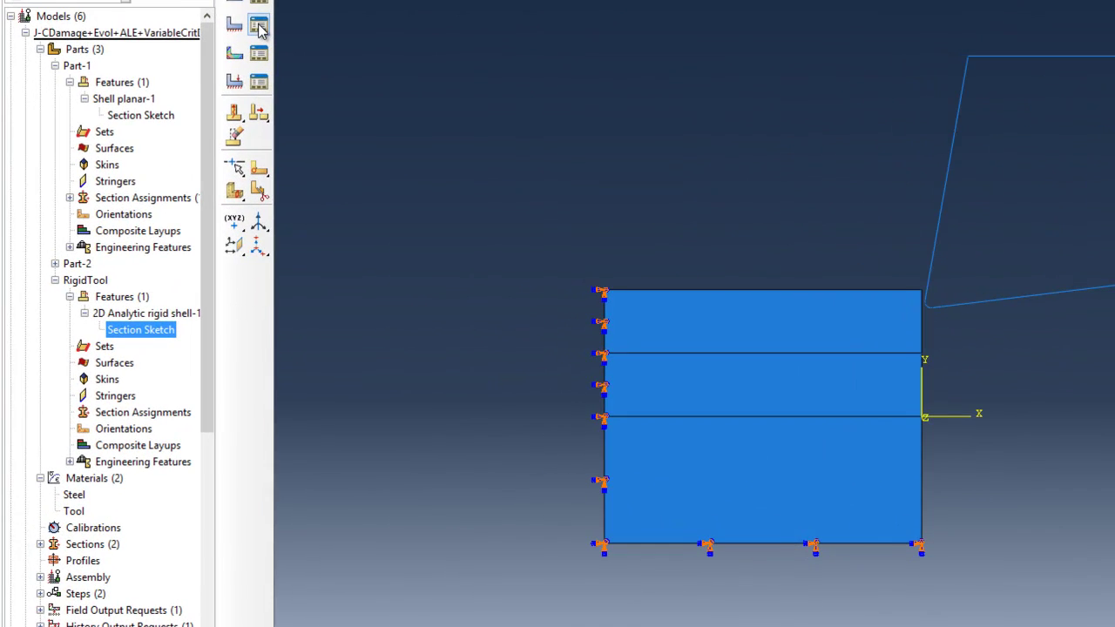
- Inspect the definition of boundary condition BC-1 in the Initial step and close it without changes
click(259, 24)
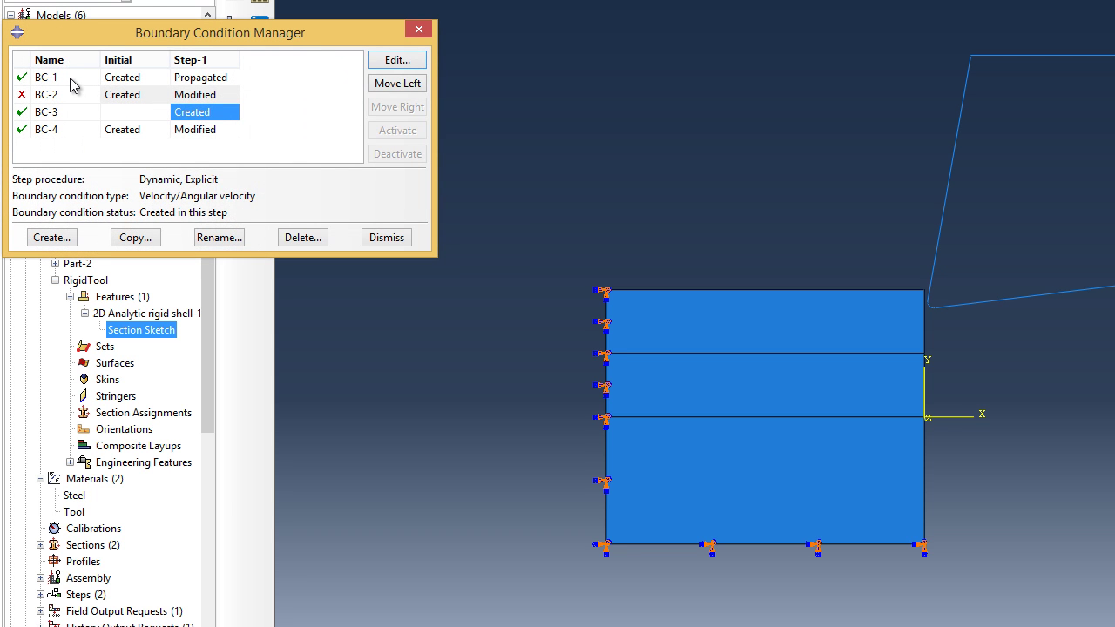
click(109, 80)
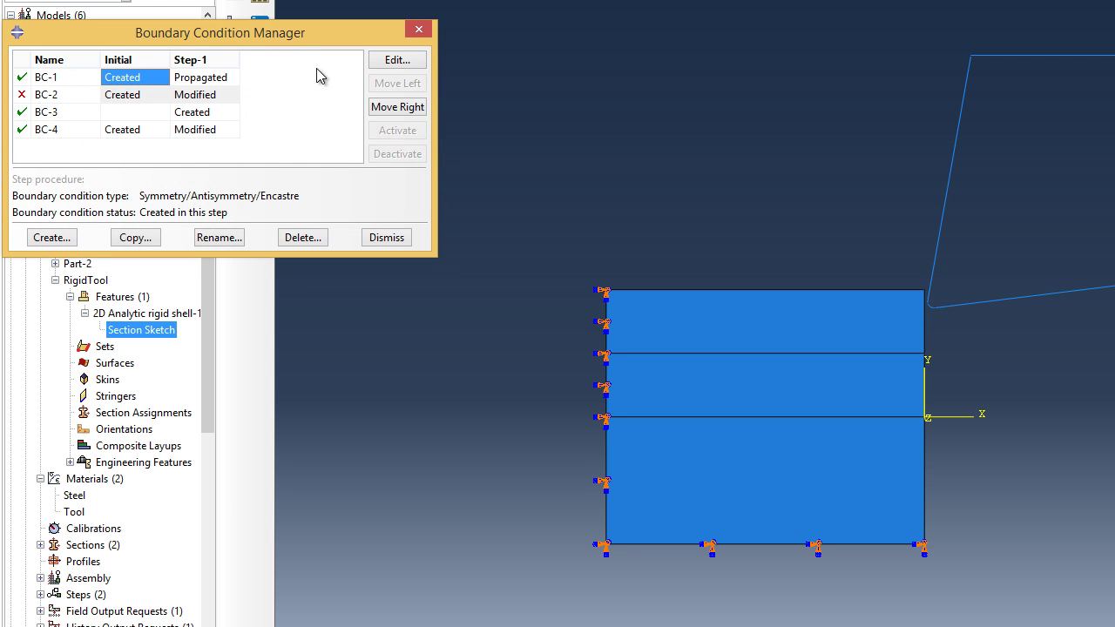
click(396, 60)
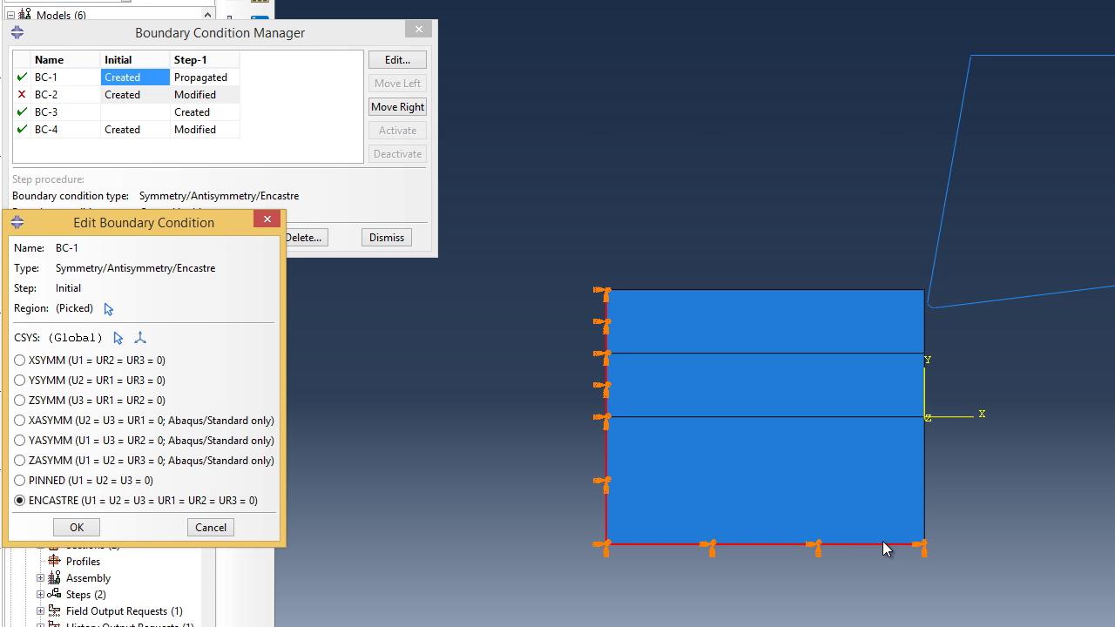
click(209, 527)
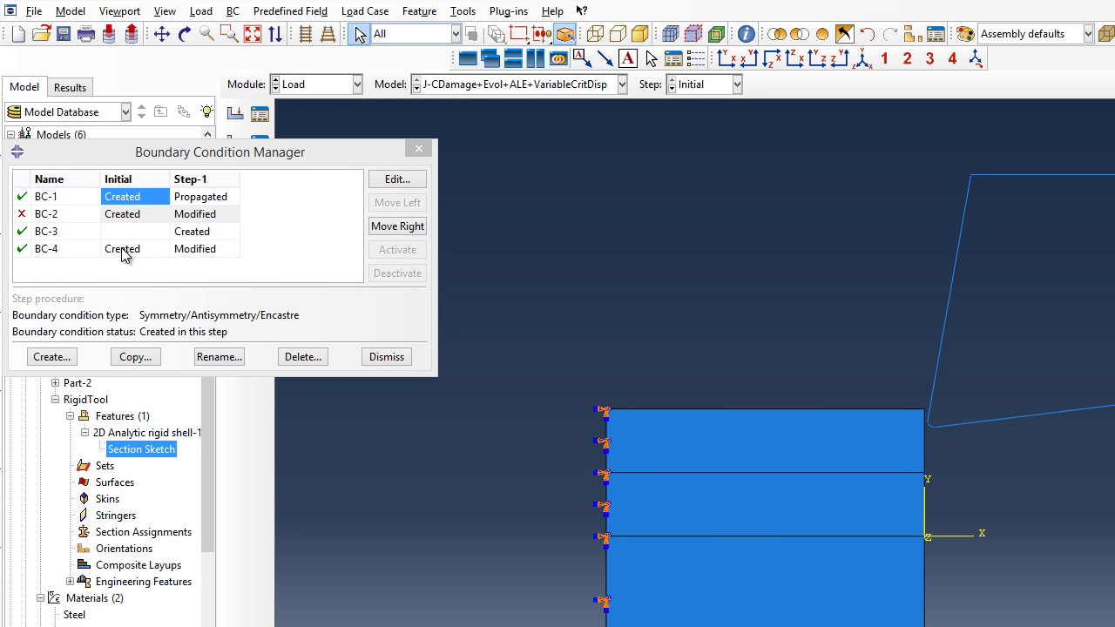
- Inspect boundary condition BC-4 on the tool in both the Initial step and Step-1, leaving its settings as they are
click(121, 150)
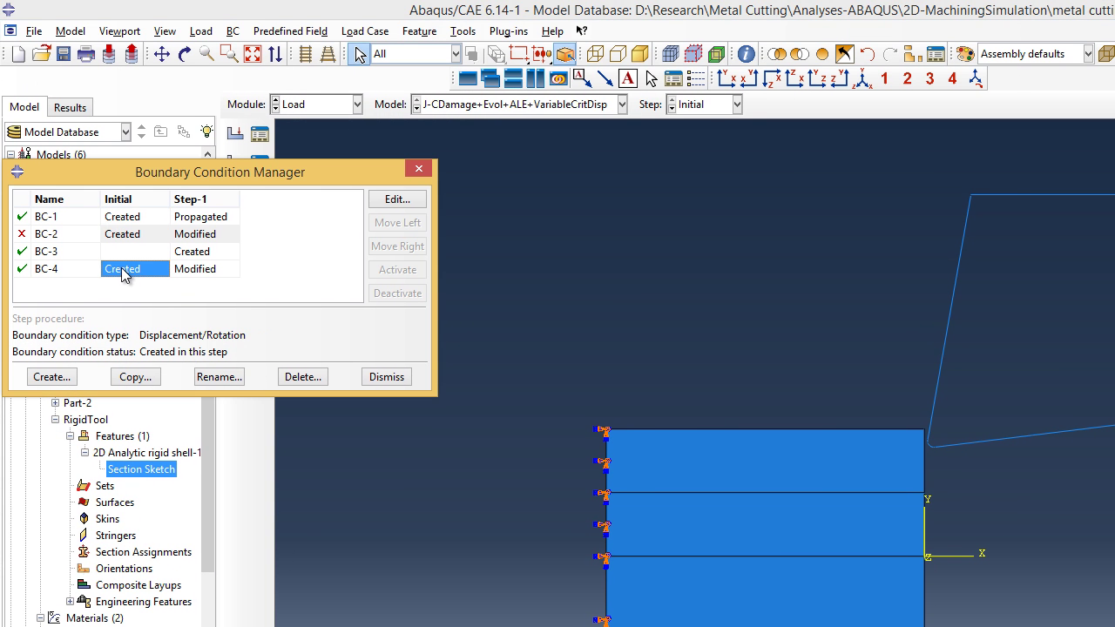
click(401, 202)
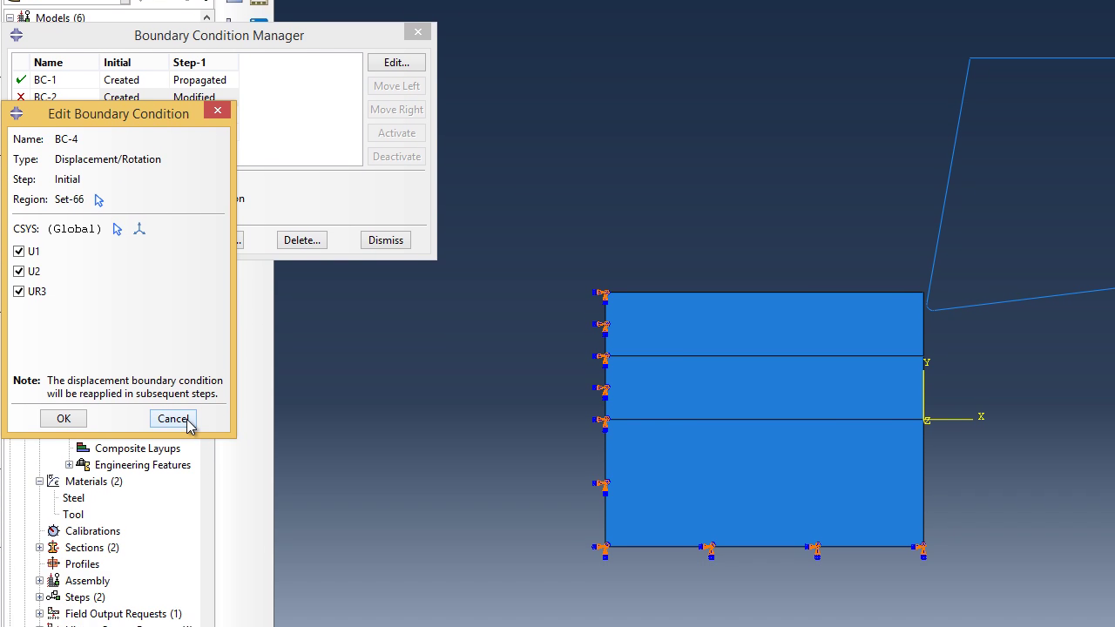
click(175, 555)
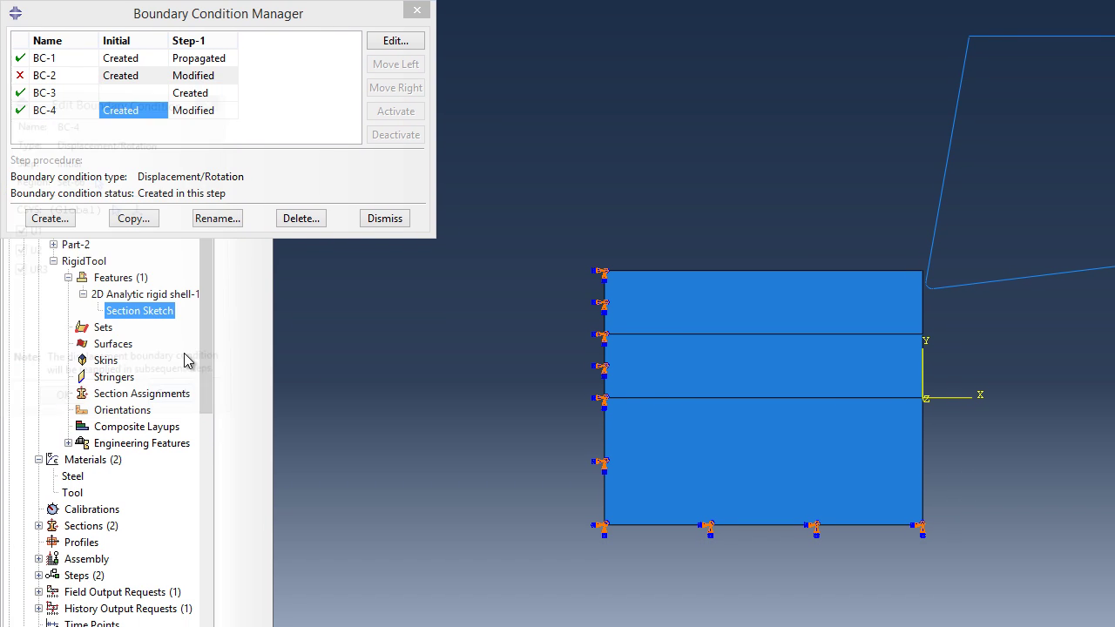
click(228, 110)
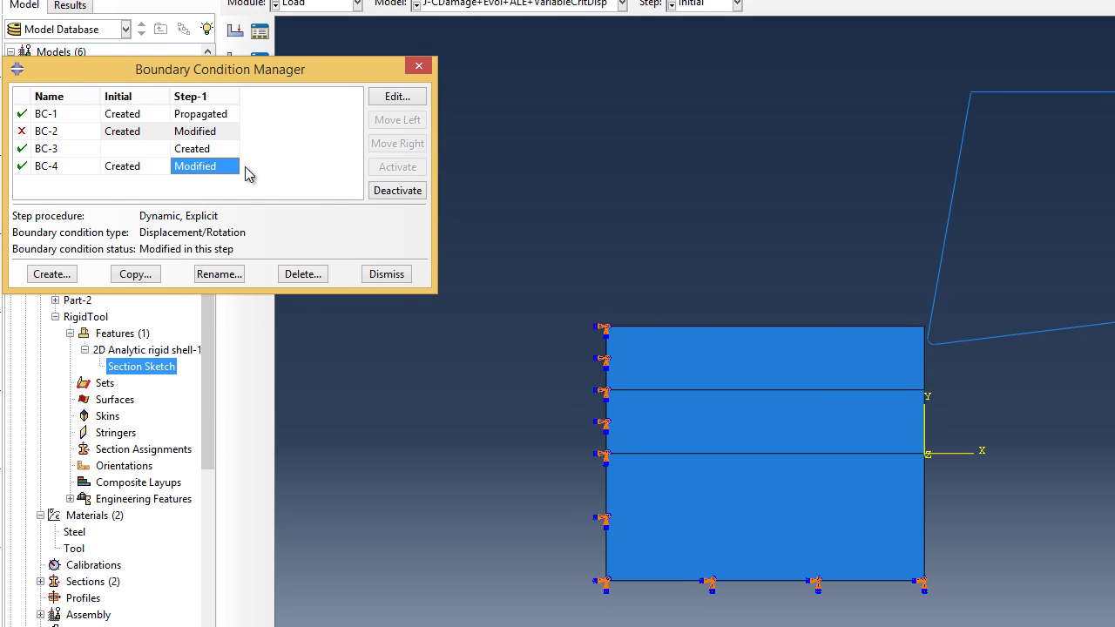
click(388, 97)
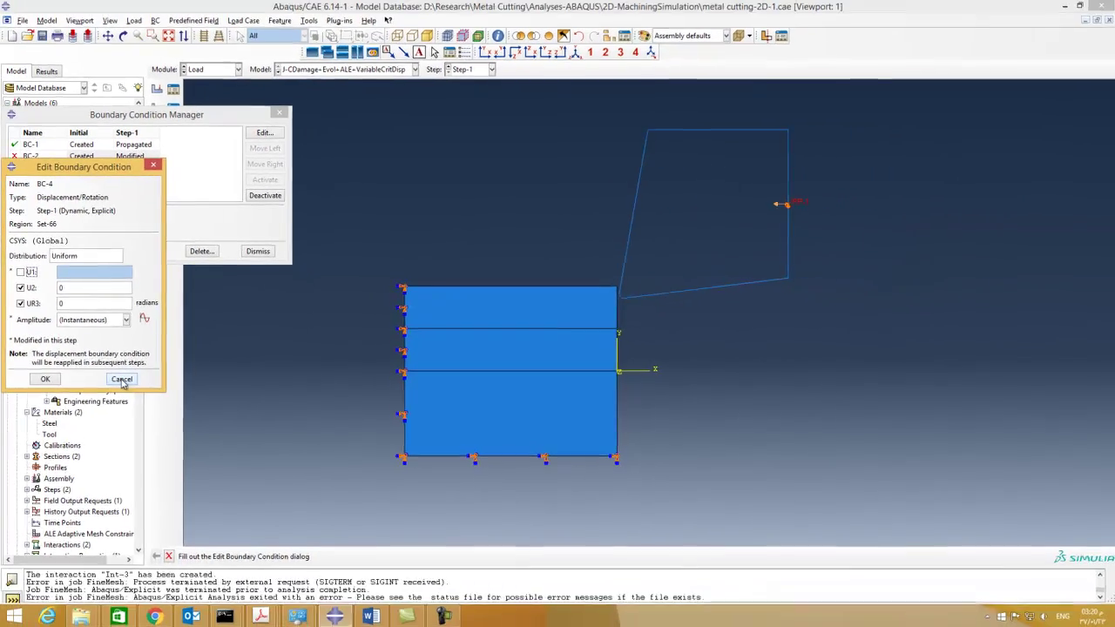
click(122, 380)
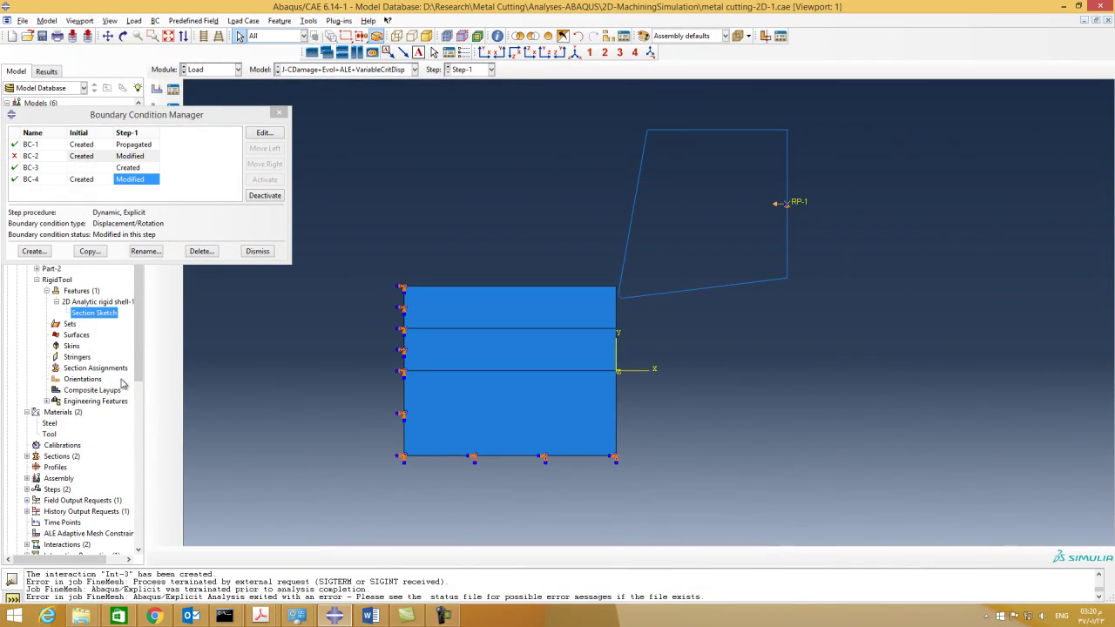
- Inspect BC-3's velocity and amplitude options in Step-1, cancel without changes and close the list of boundary conditions
click(131, 168)
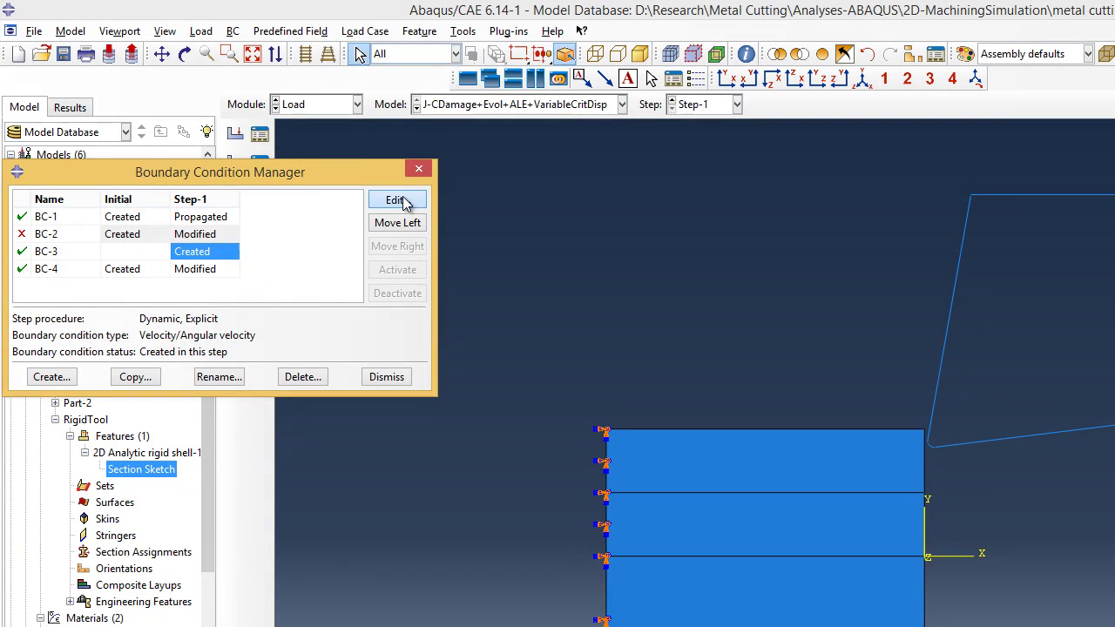
click(396, 200)
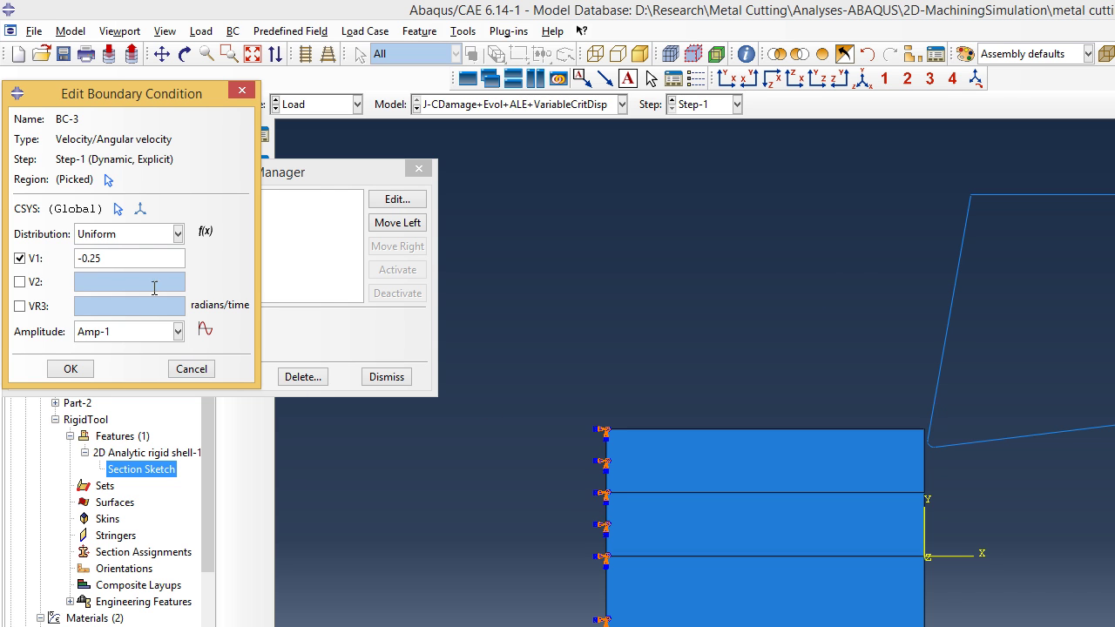
click(177, 331)
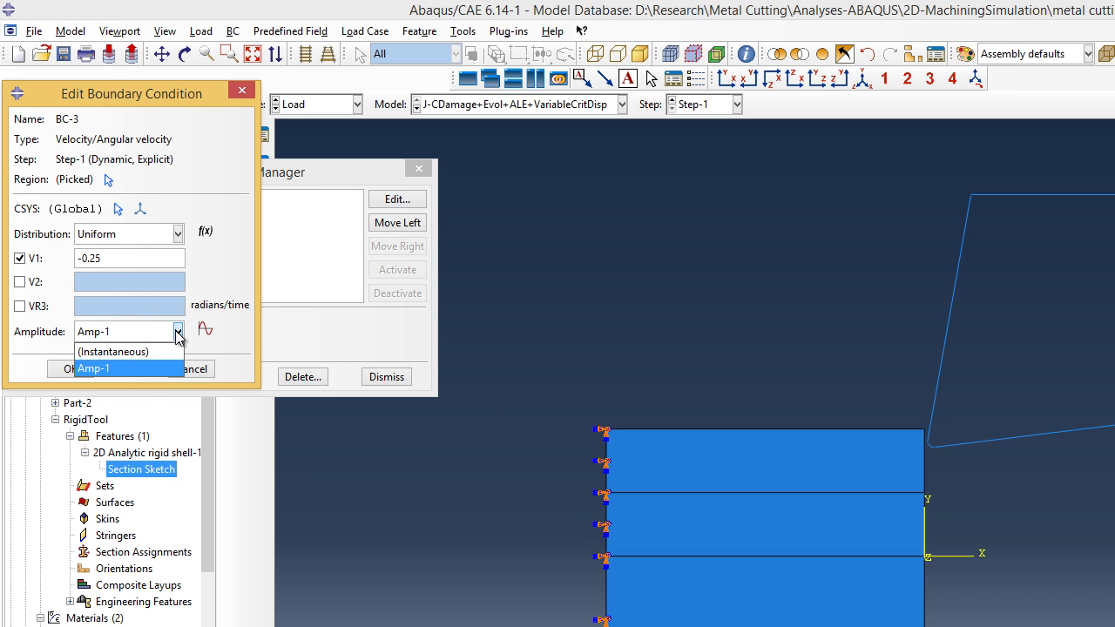
click(144, 370)
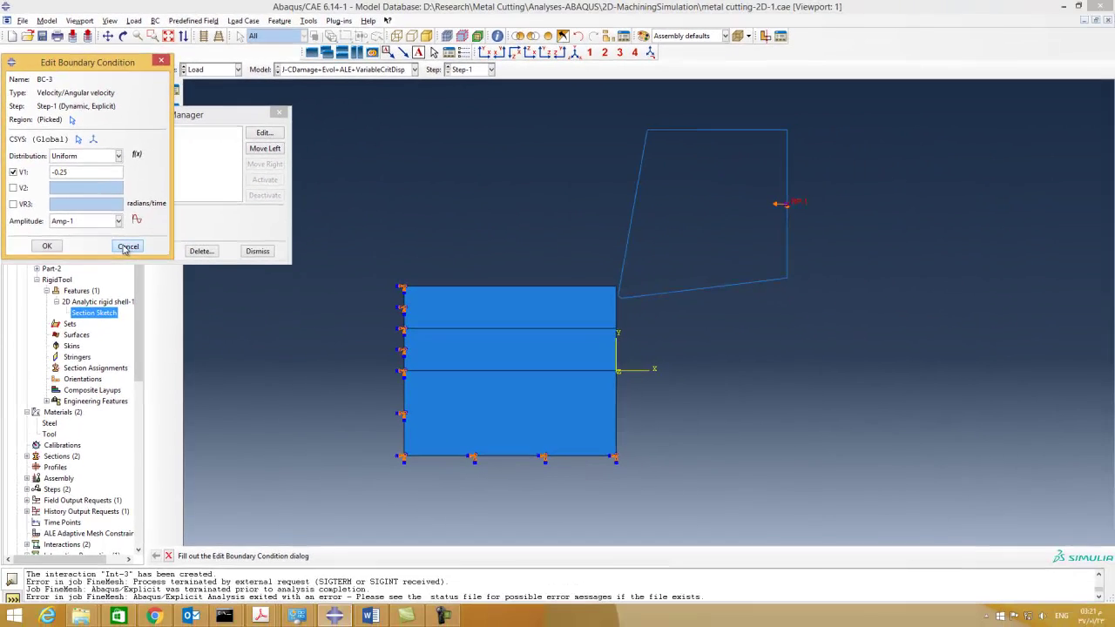
click(190, 367)
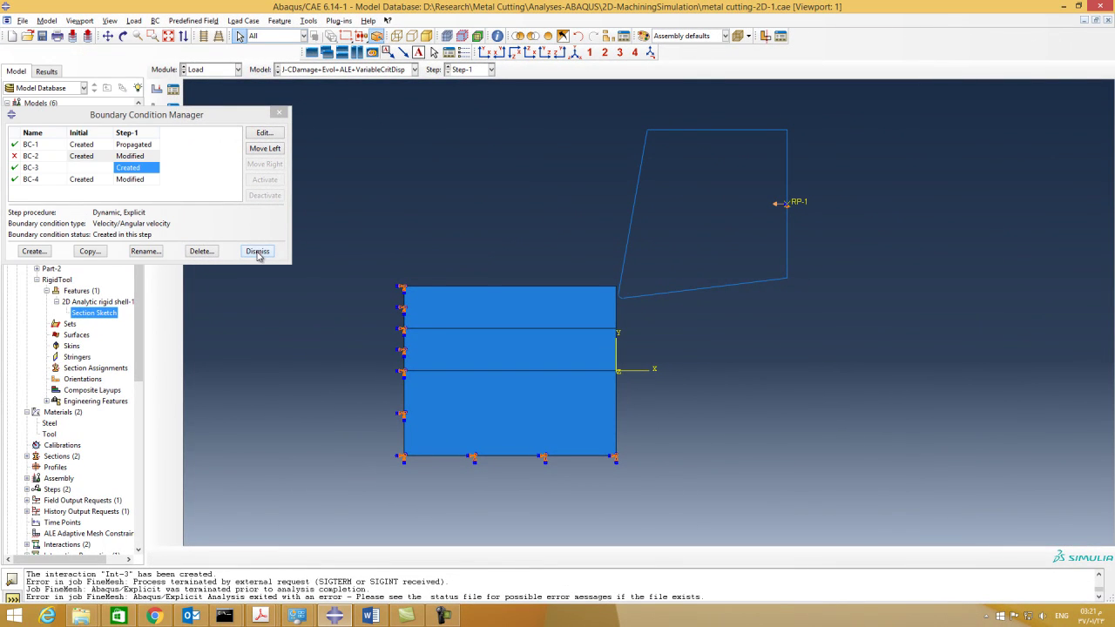
click(257, 252)
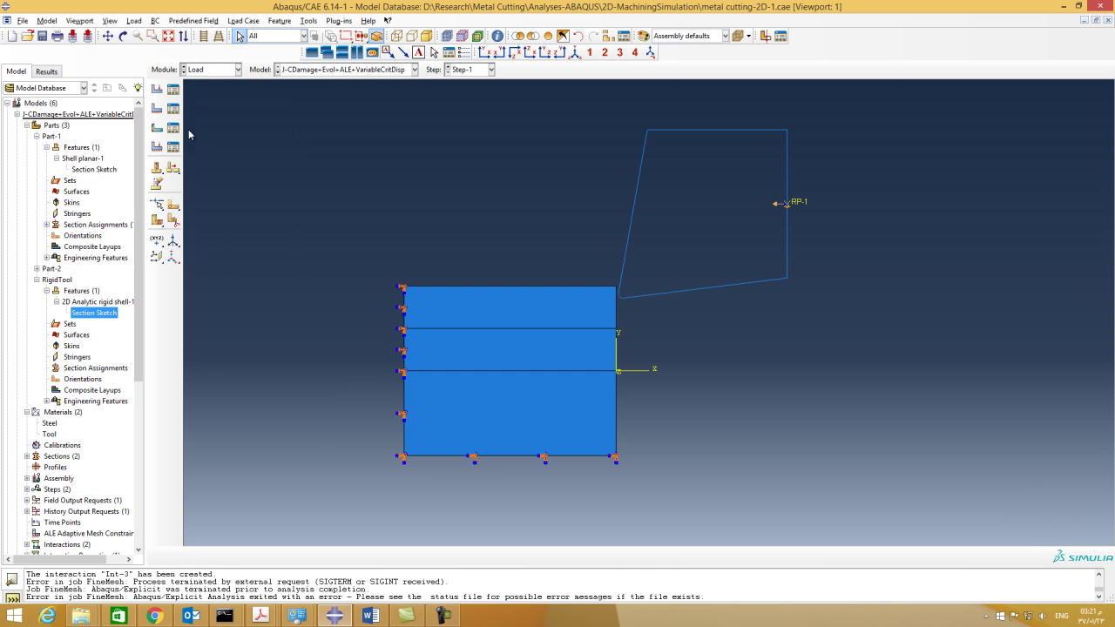
- Switch to the Mesh module and examine the workpiece's mesh density in its upper layers
click(207, 71)
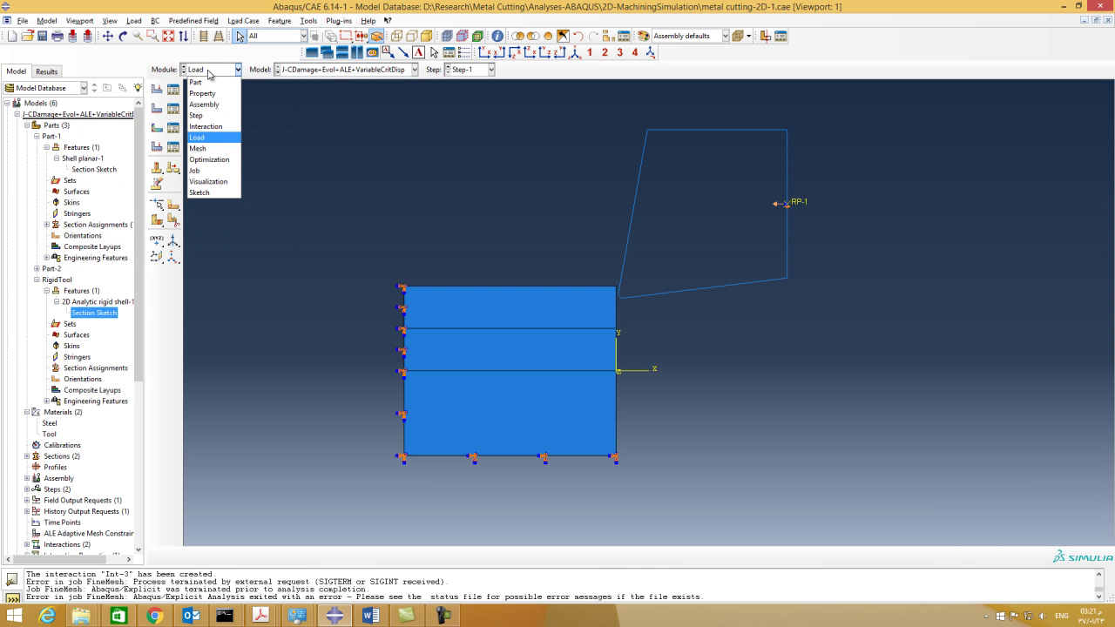
click(222, 150)
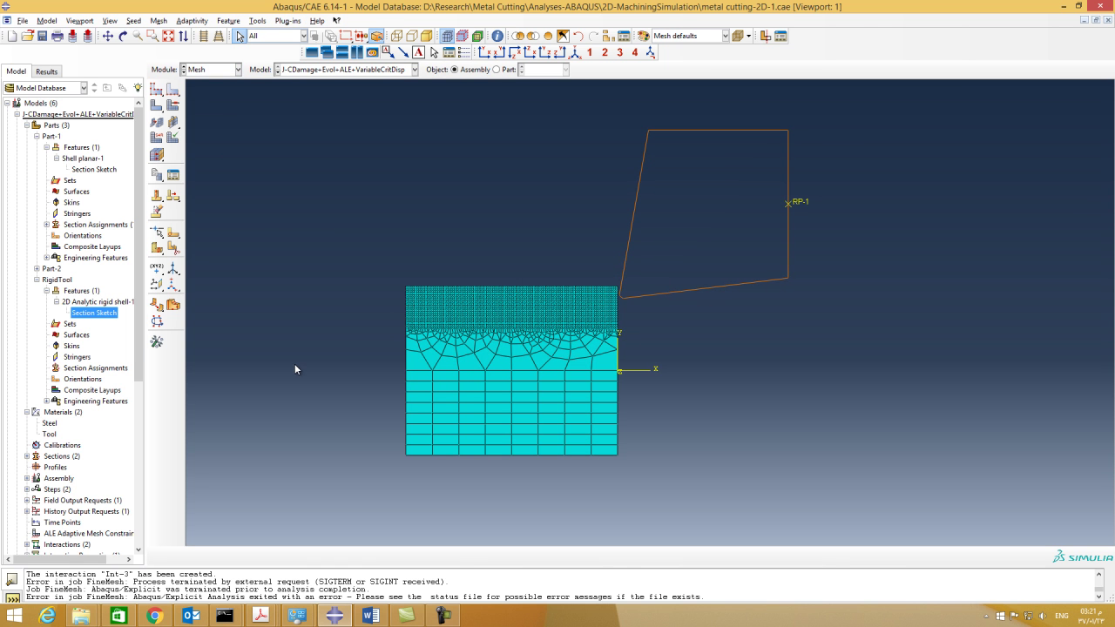
scroll(302, 372, up, 1)
scroll(349, 340, up, 3)
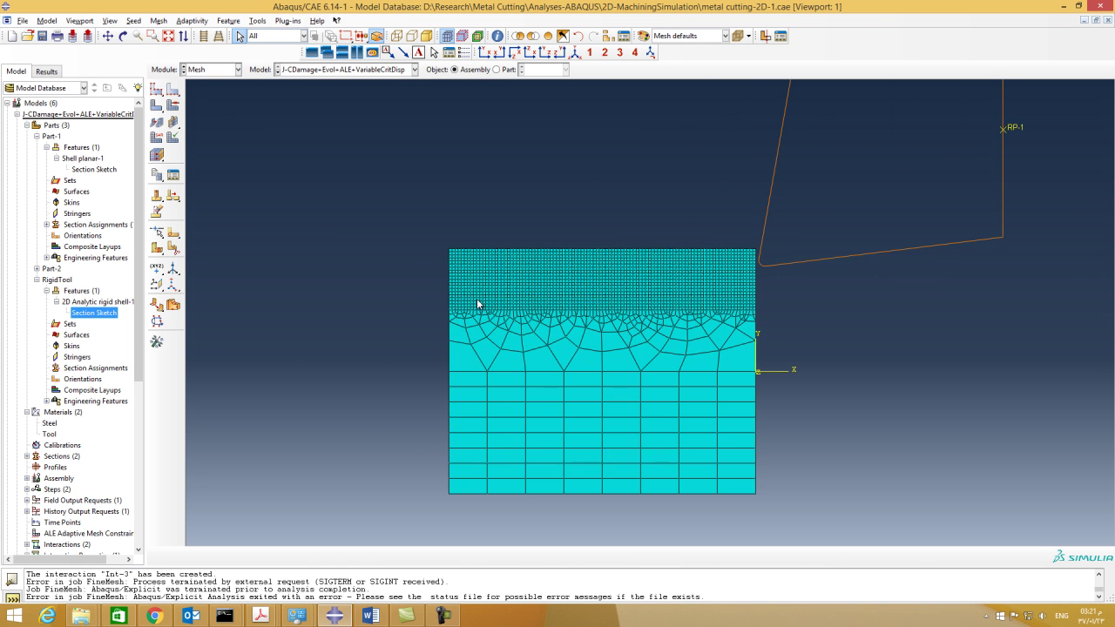
scroll(525, 281, up, 3)
scroll(526, 280, up, 1)
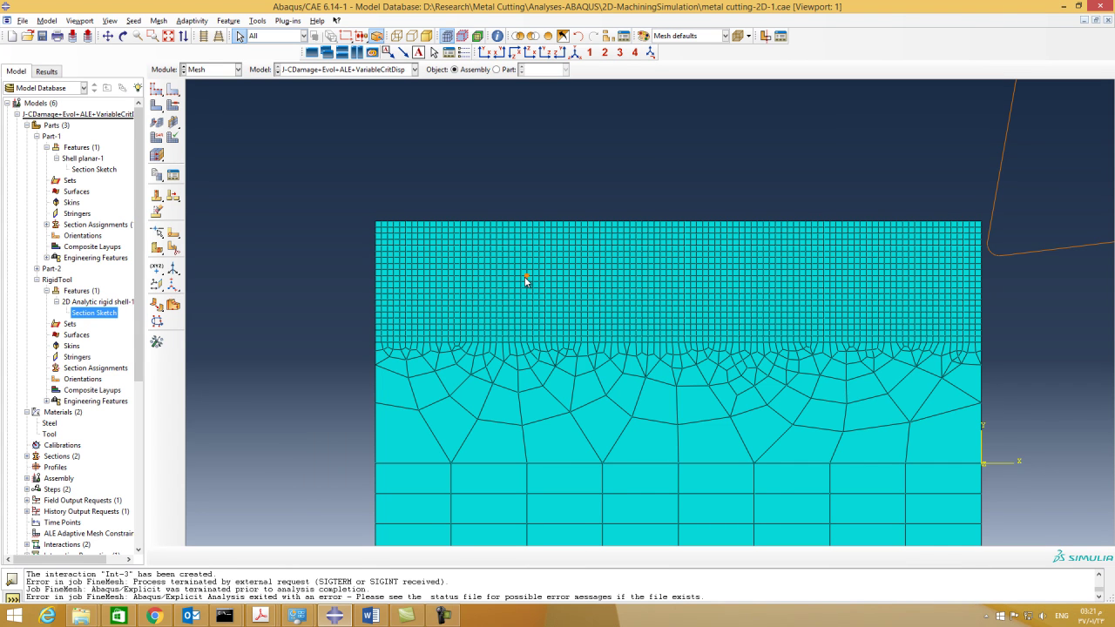
- Check the local seed settings of the workpiece's top edge and cancel without changes
click(174, 89)
click(418, 227)
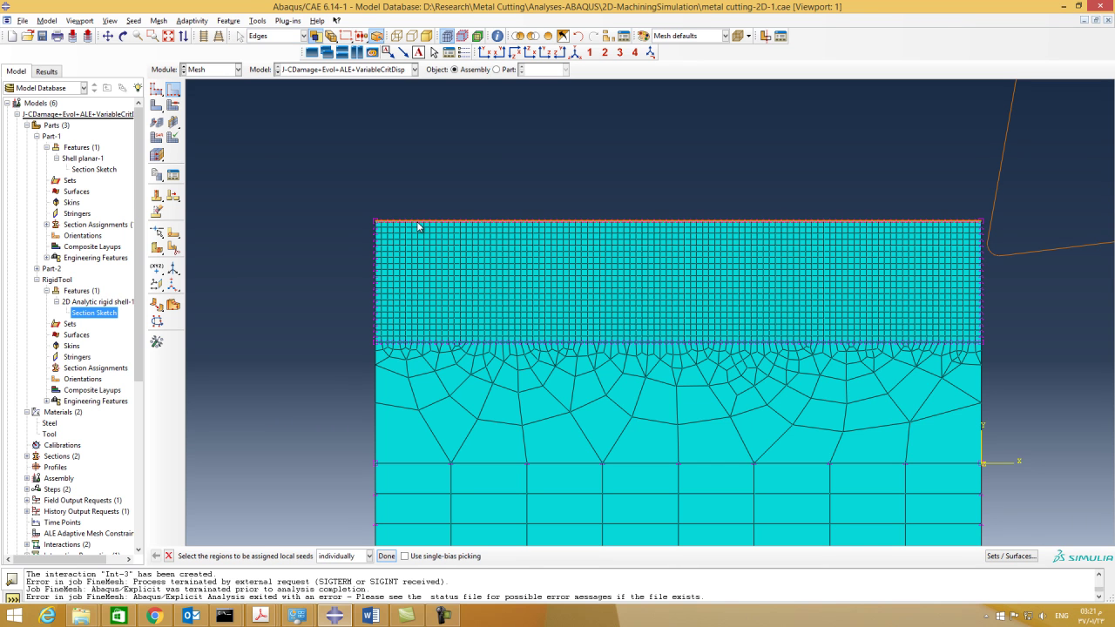
click(386, 557)
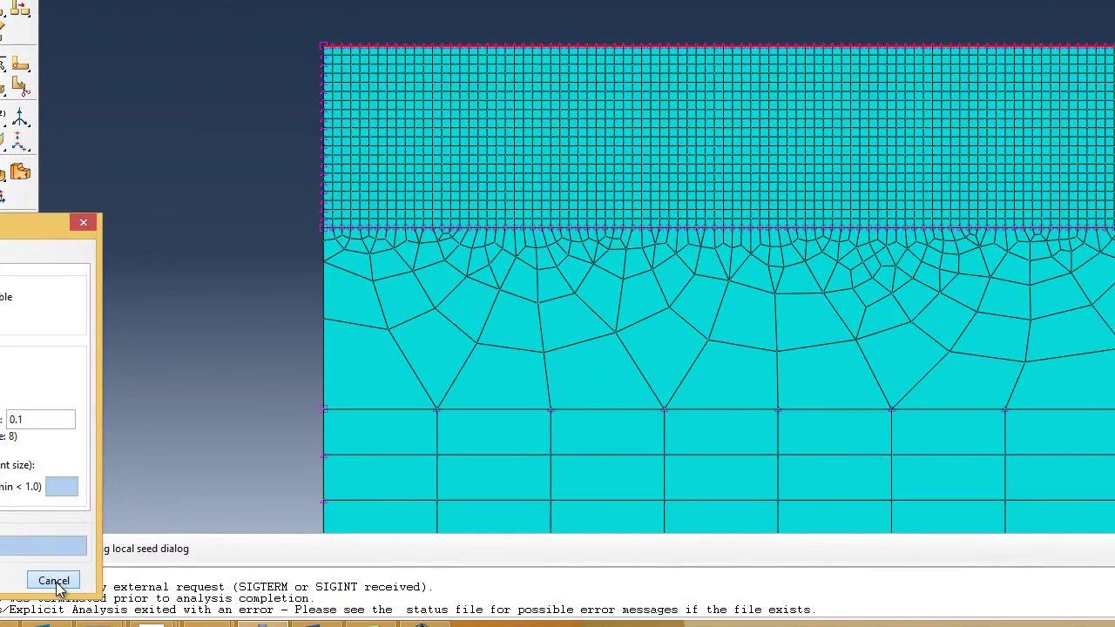
click(54, 581)
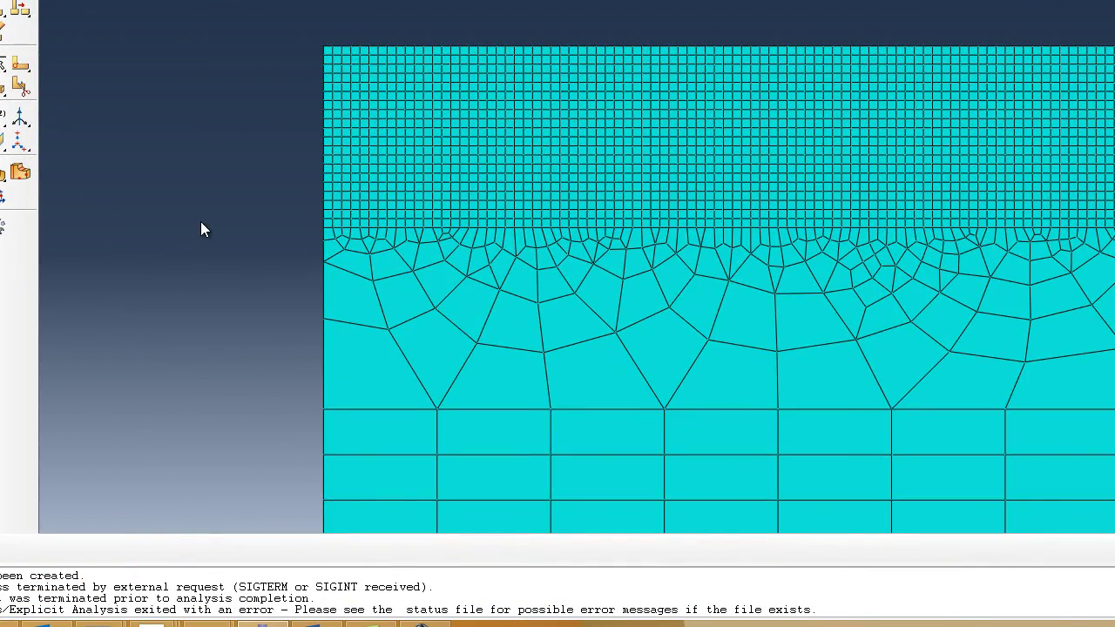
scroll(202, 222, down, 5)
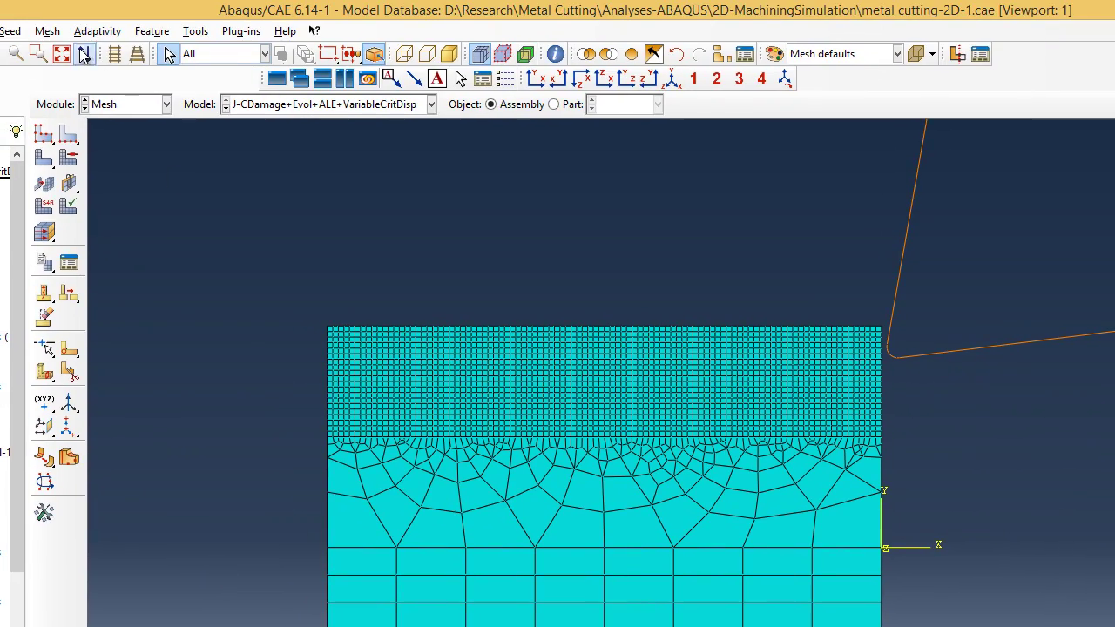
- Review the element type and element controls assigned to all workpiece regions, and cancel without changes
click(47, 30)
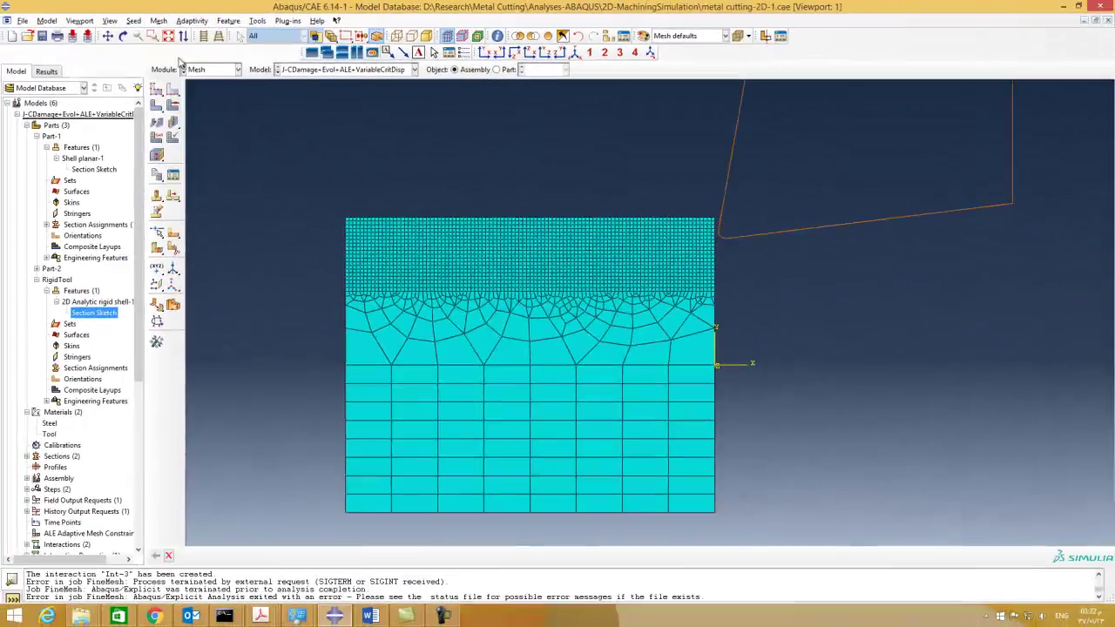
drag(301, 182, 731, 521)
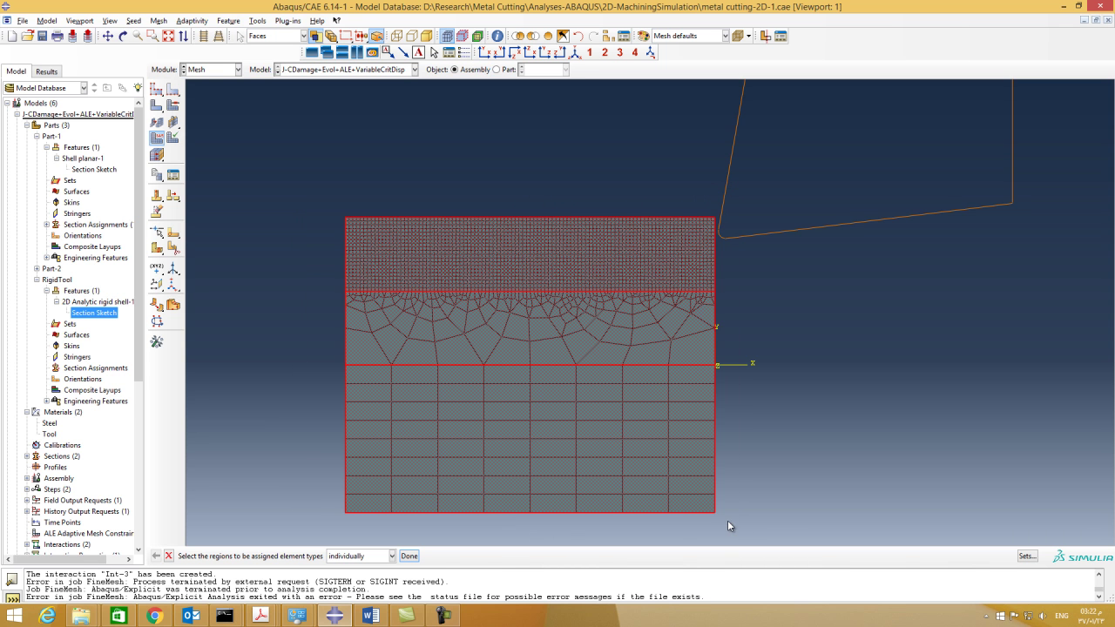
click(409, 556)
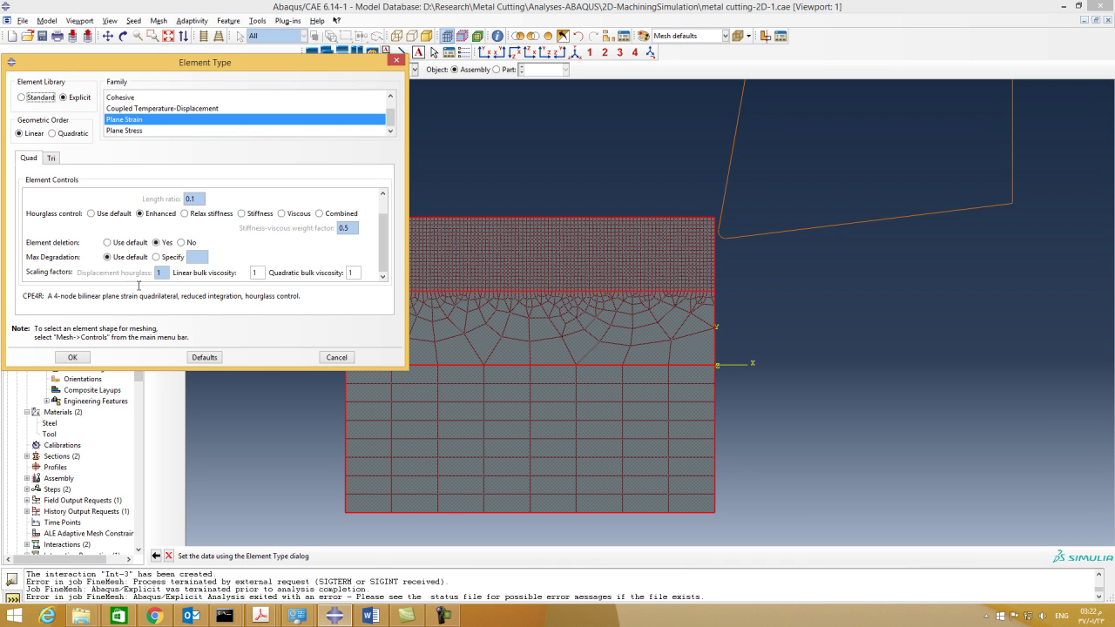
click(336, 358)
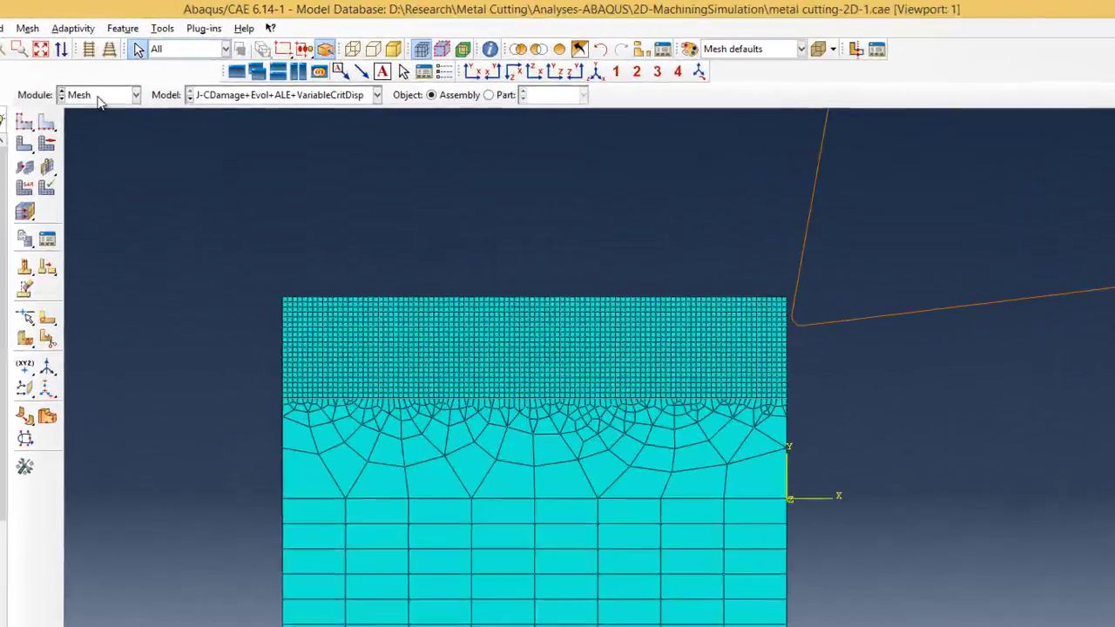
- Switch to the Job module, open the results of the selected aborted job and return the animation to its first frame
click(211, 69)
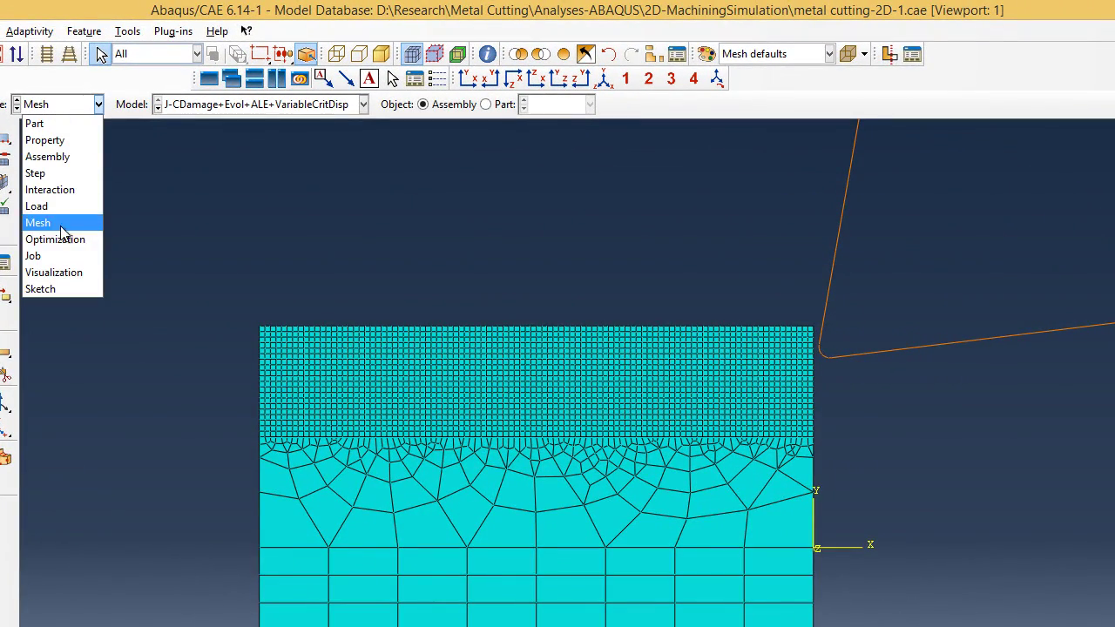
click(68, 255)
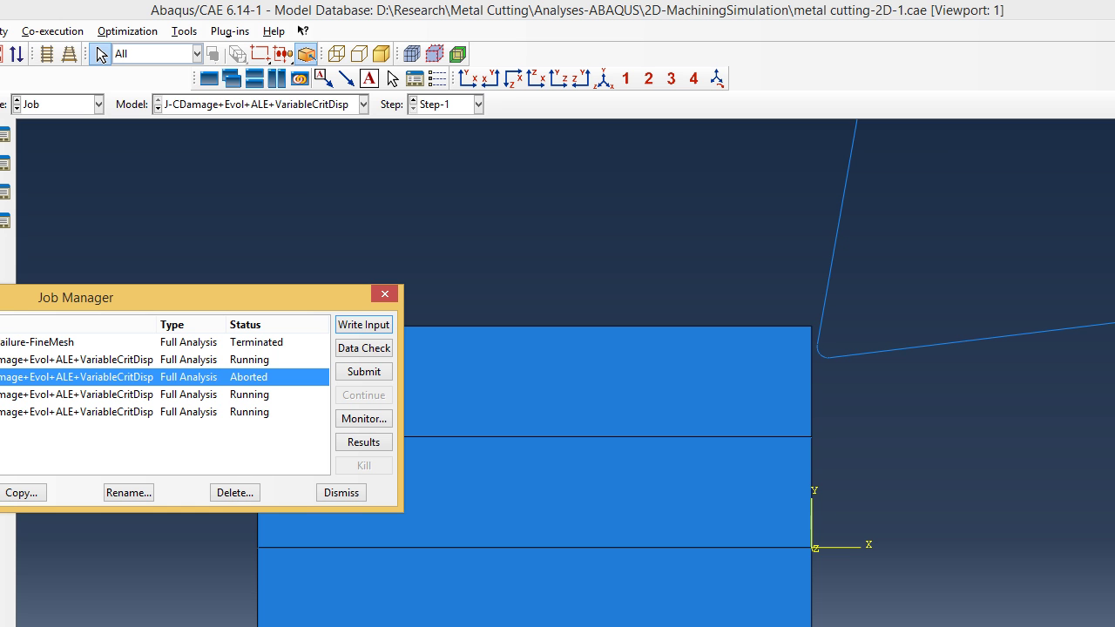
click(360, 442)
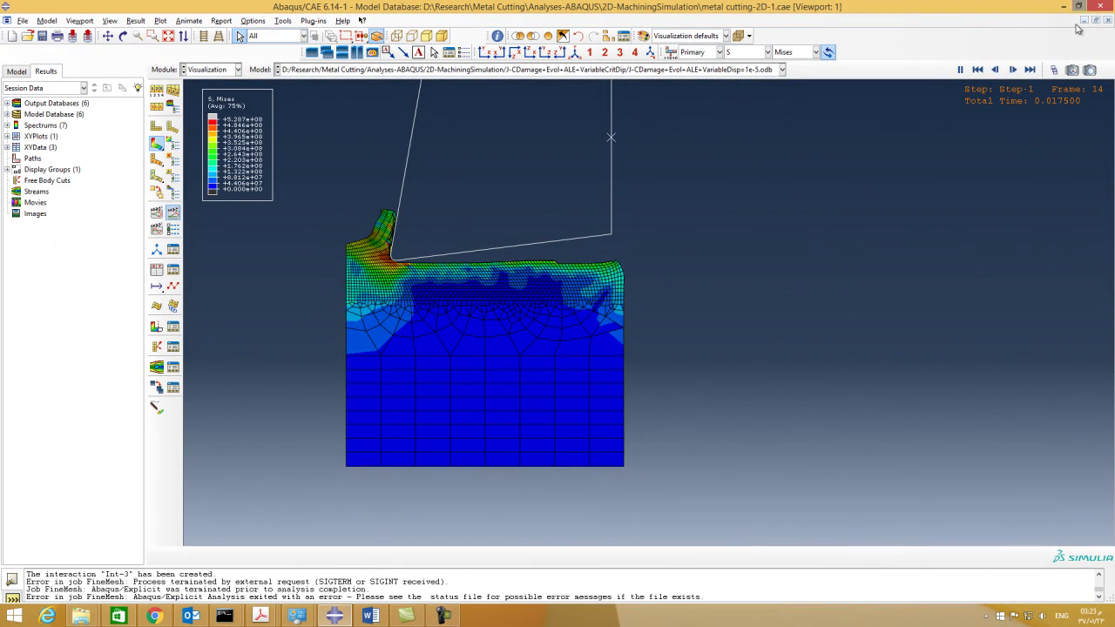
click(978, 70)
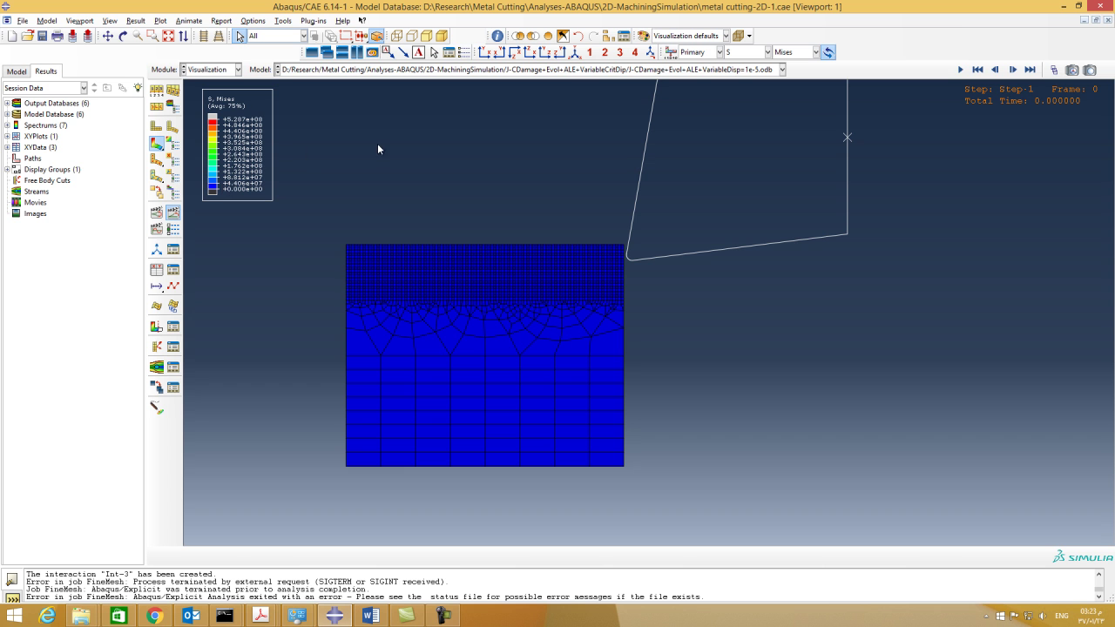
- Step through the Mises stress results frame by frame from the first frame to the last to examine chip formation
click(1014, 71)
click(1014, 72)
click(1014, 72)
click(1014, 71)
click(1014, 72)
click(1014, 72)
click(1014, 71)
click(1014, 72)
click(1014, 71)
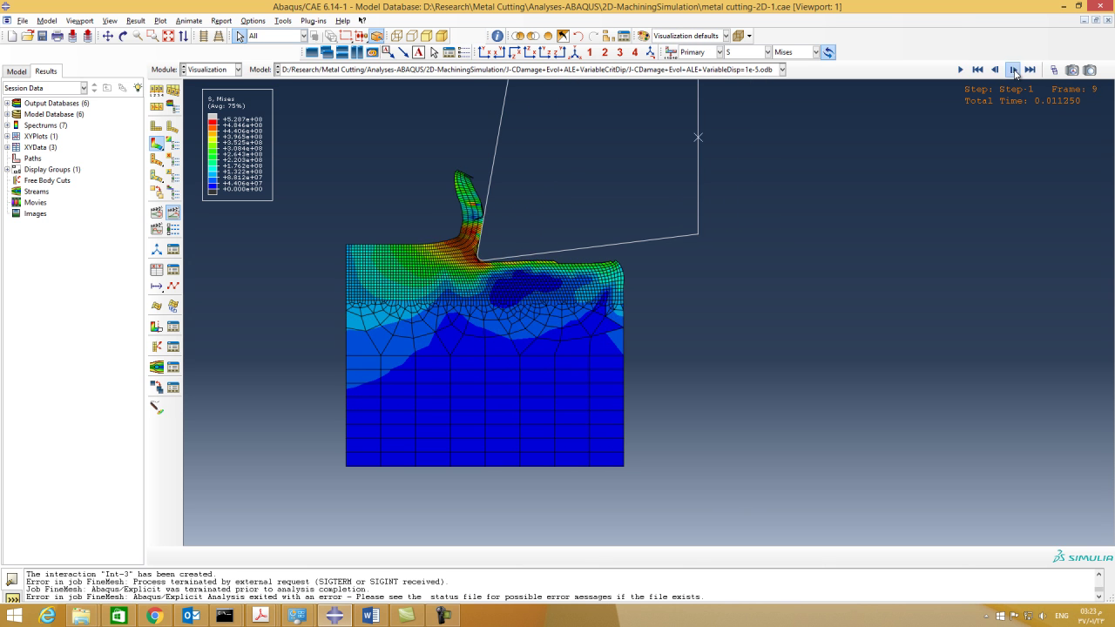
click(1014, 72)
click(1014, 72)
click(1014, 71)
click(1014, 72)
click(1014, 72)
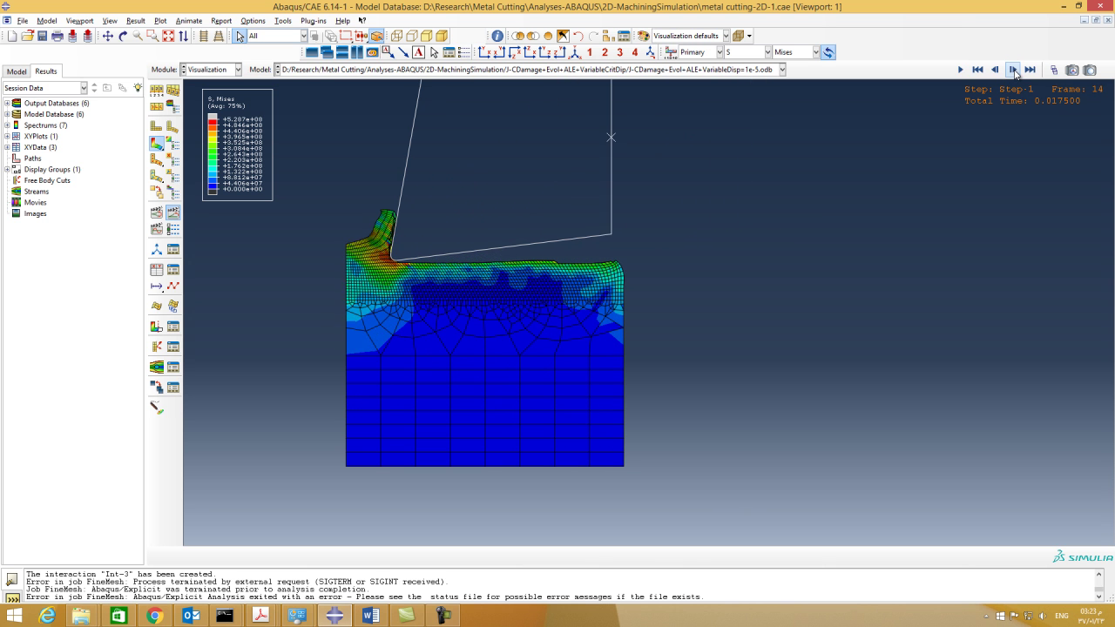
click(1014, 71)
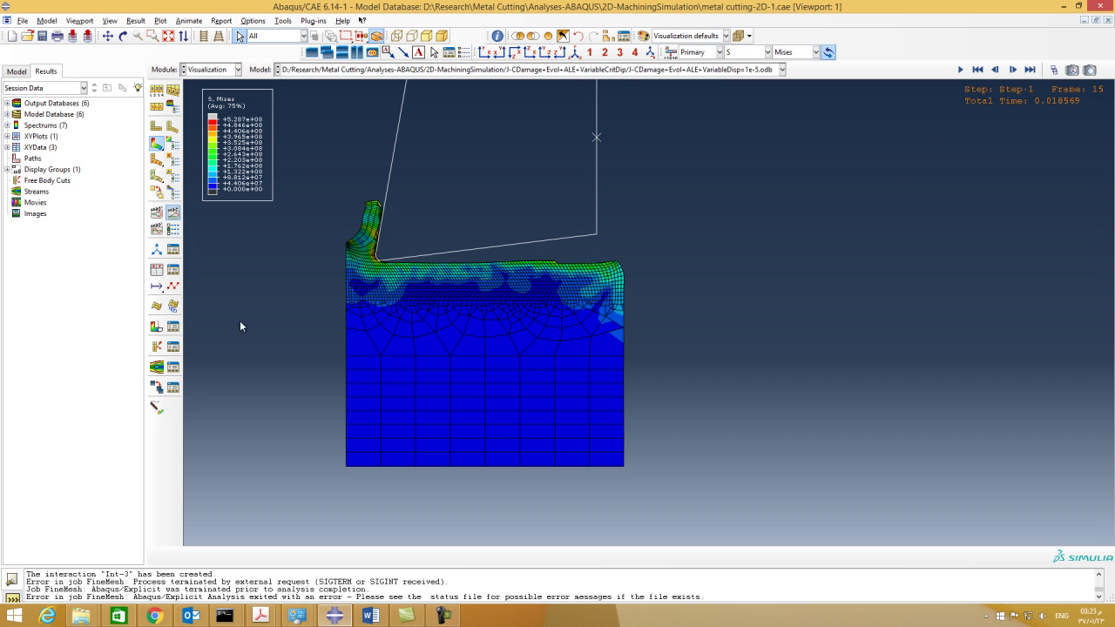
- Play the time-history animation of the cutting process and stop it midway to inspect the stress contours around the chip
click(174, 212)
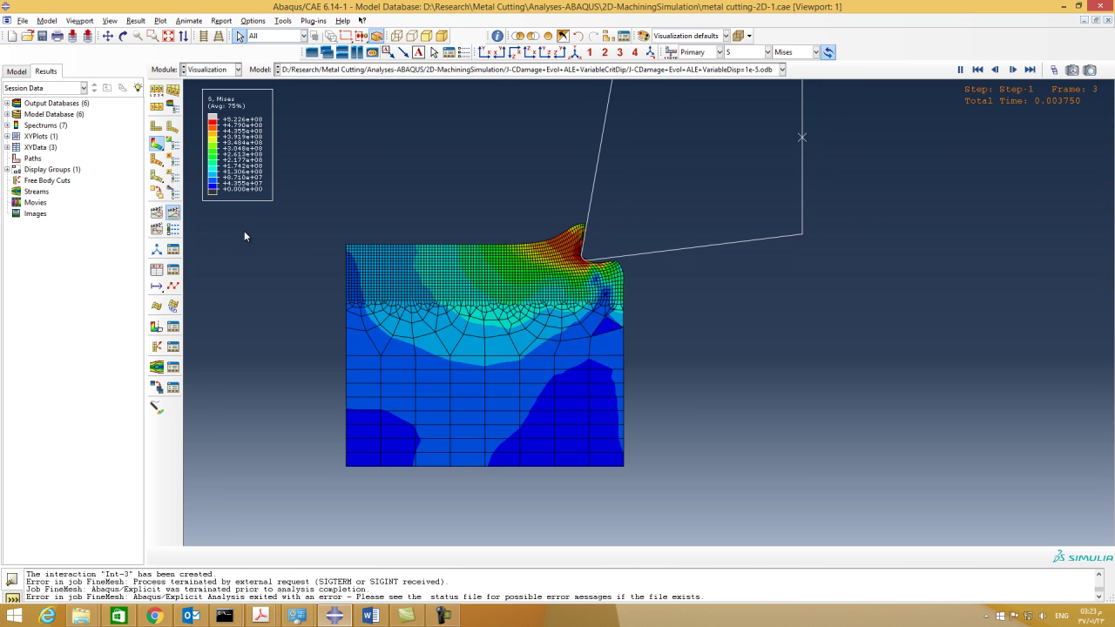
click(173, 213)
scroll(311, 201, up, 2)
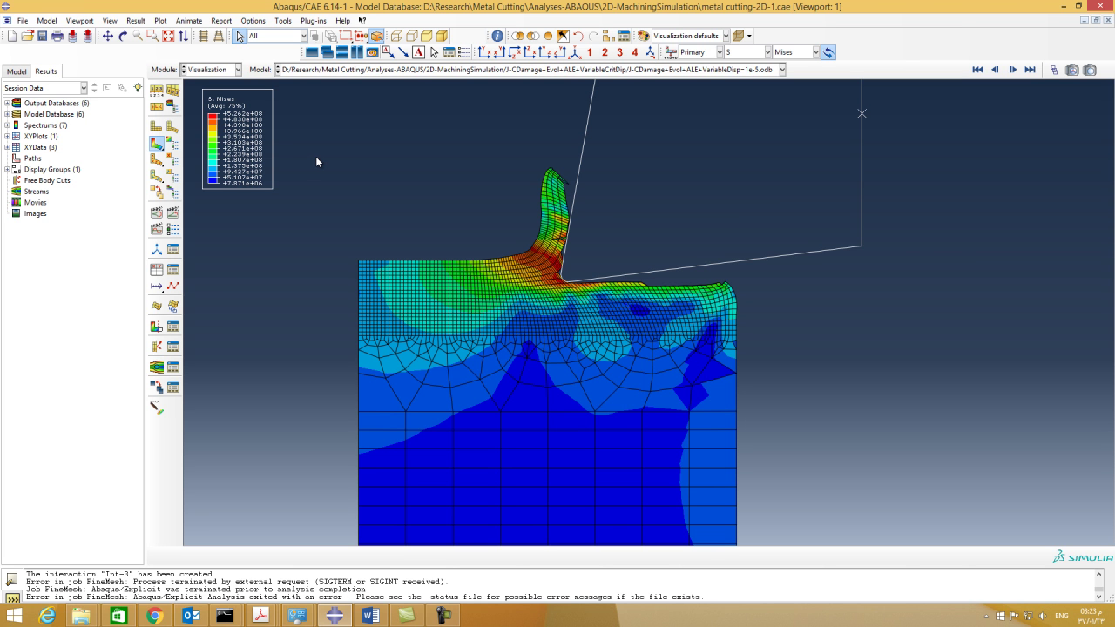
scroll(662, 199, down, 2)
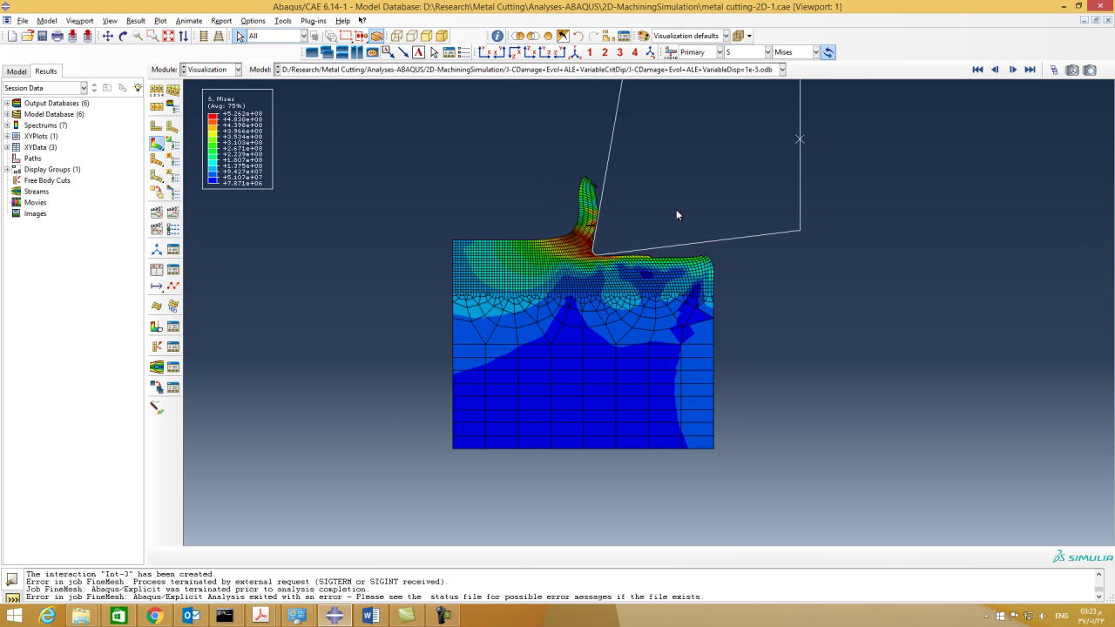
- Start creating XY data from the ODB field output, with the position set to Unique Nodal and the stress components deselected
click(157, 269)
click(32, 349)
click(137, 317)
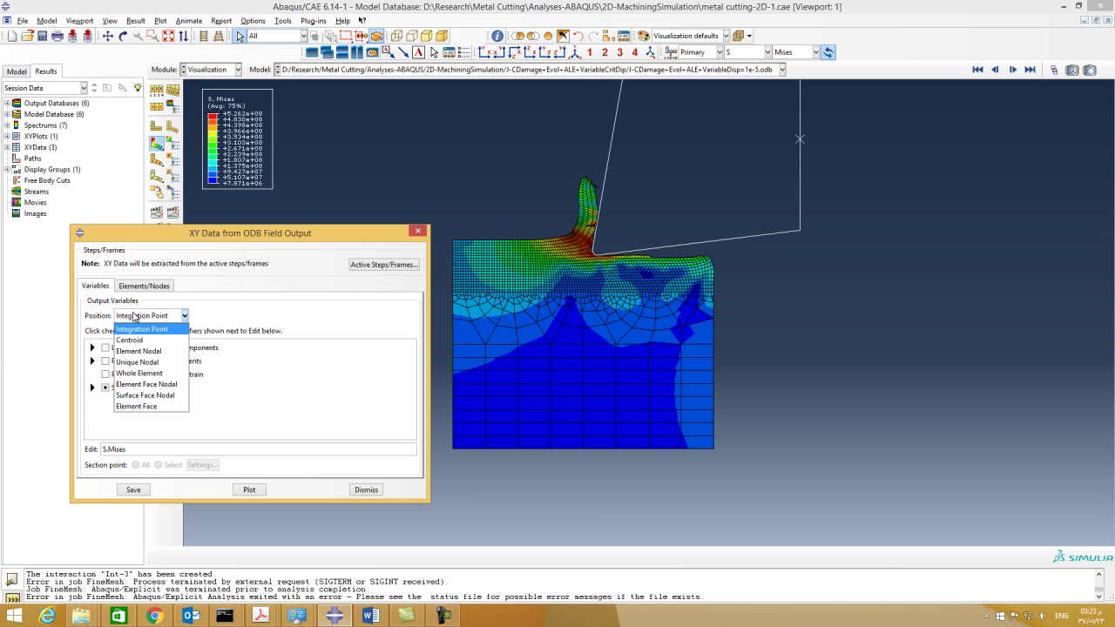
click(139, 363)
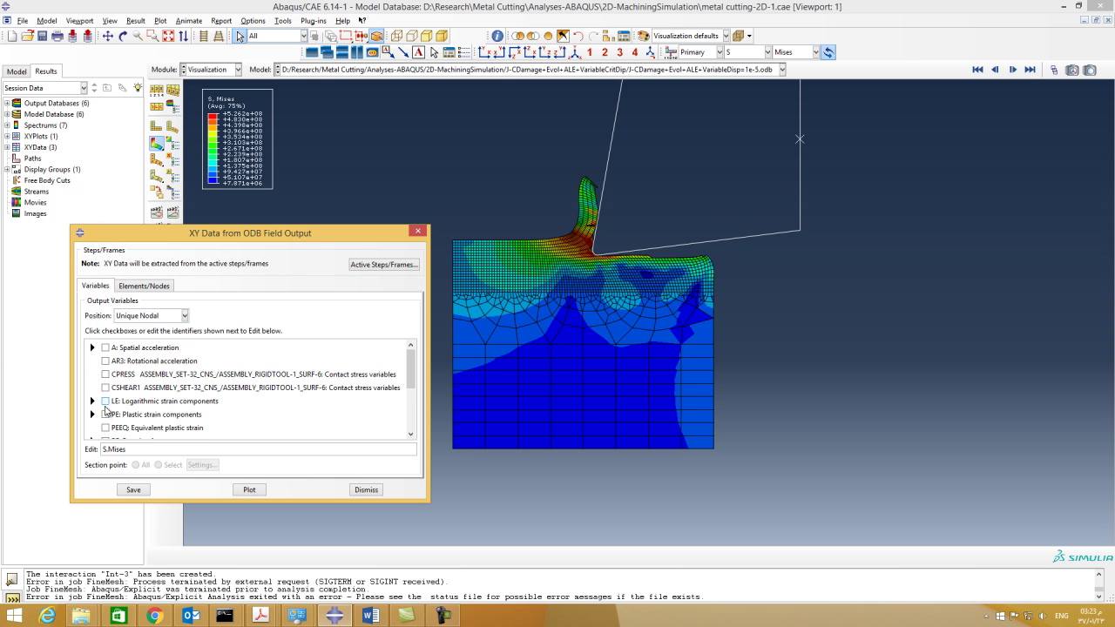
scroll(109, 413, down, 5)
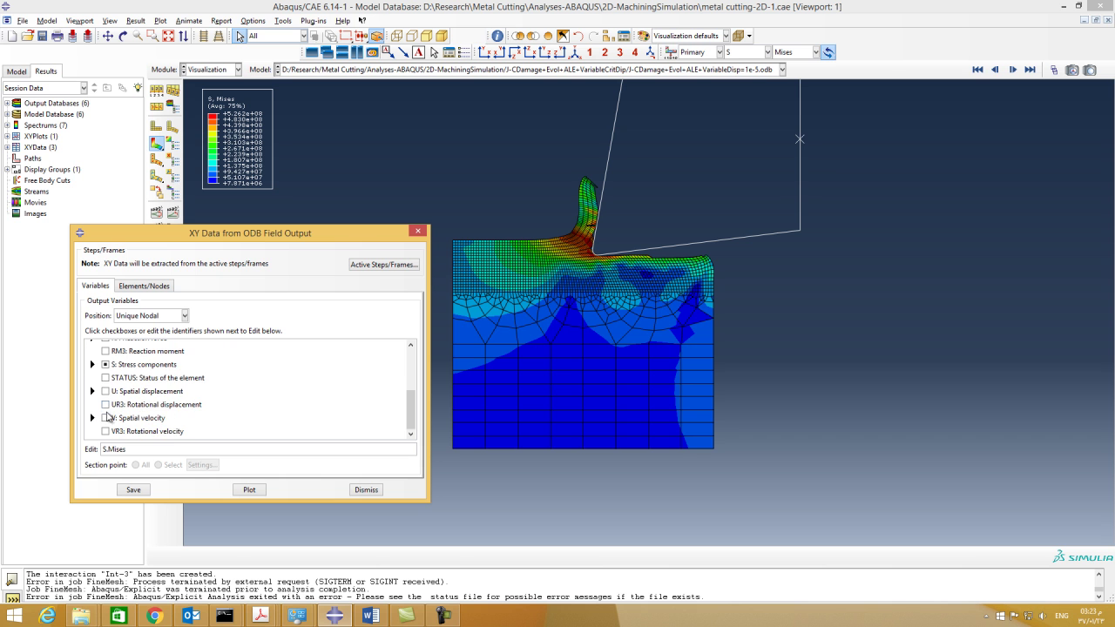
click(106, 365)
- Select the reaction force components RF1 and RF2 as the output variables to extract
scroll(99, 401, up, 5)
scroll(98, 400, down, 5)
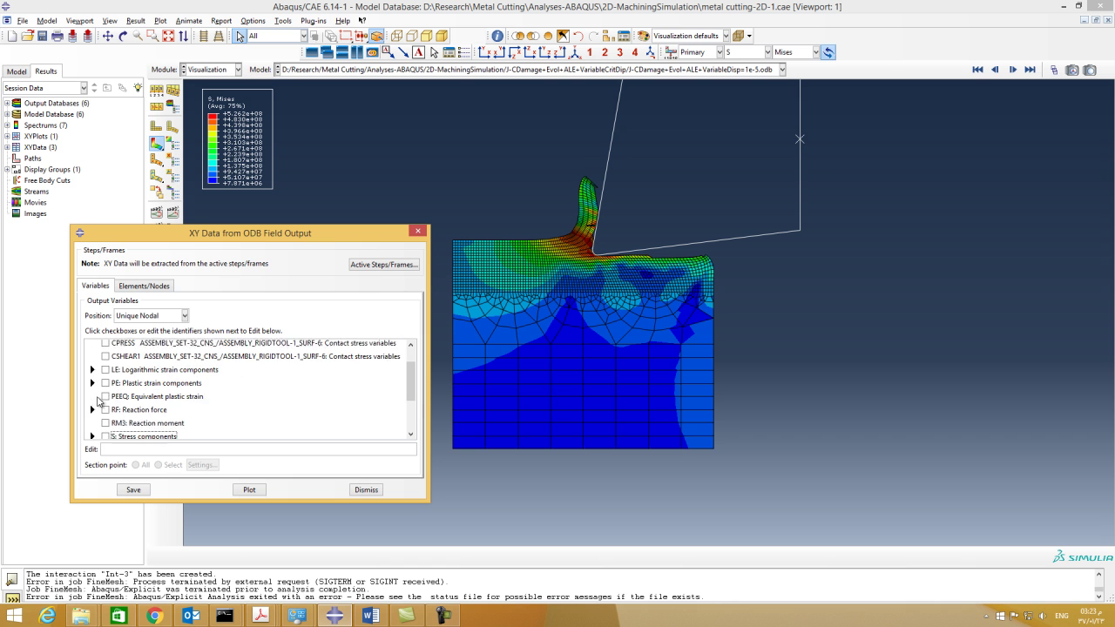
scroll(99, 400, up, 5)
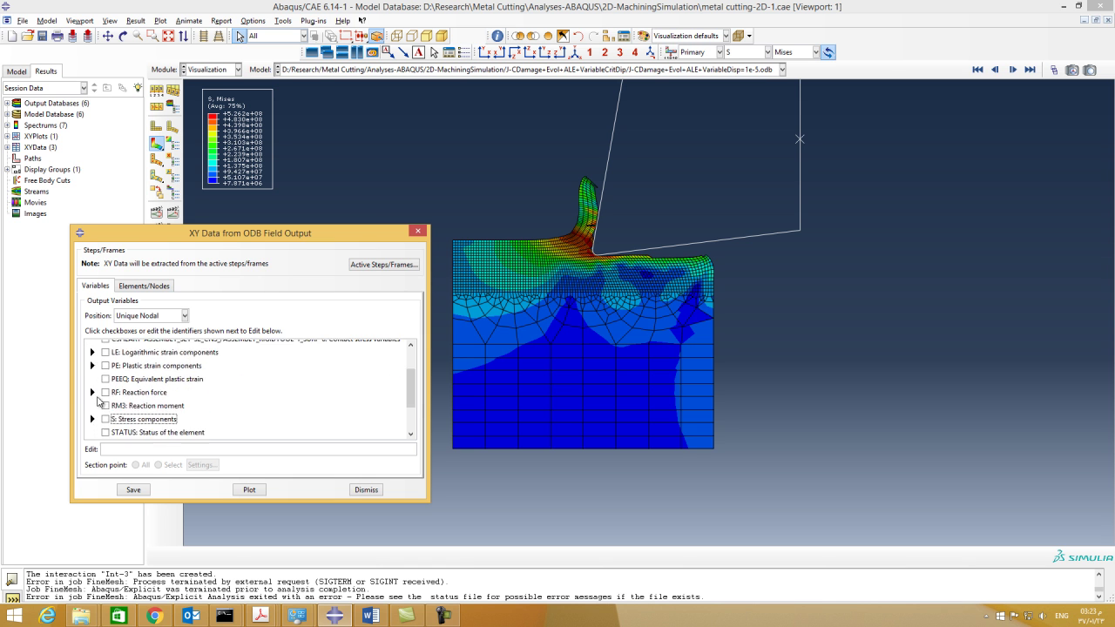
scroll(99, 401, down, 5)
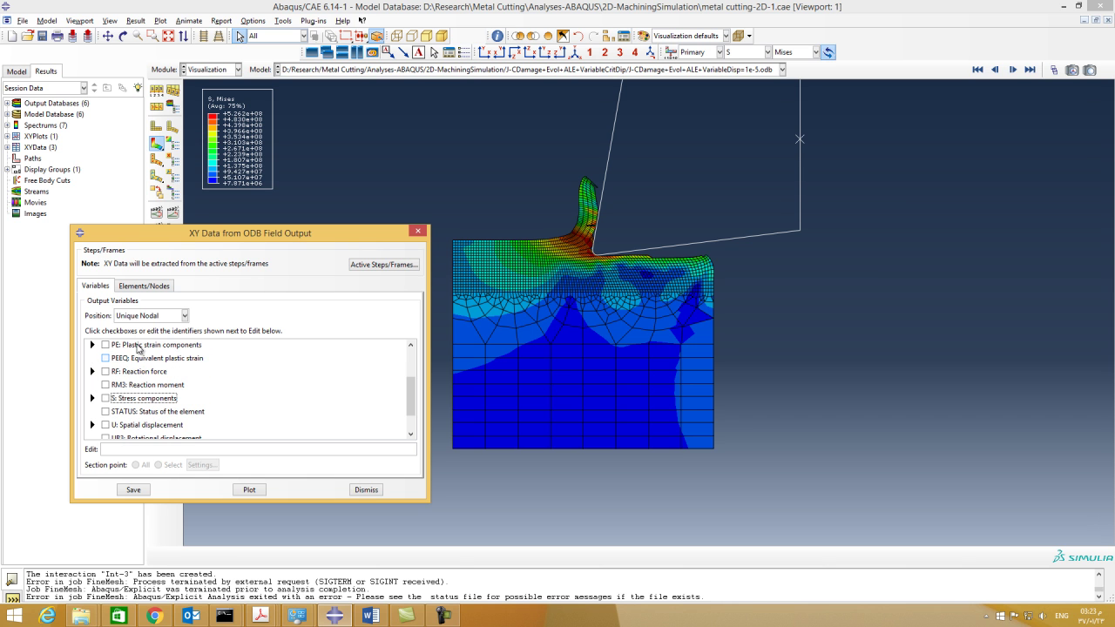
click(92, 371)
click(119, 394)
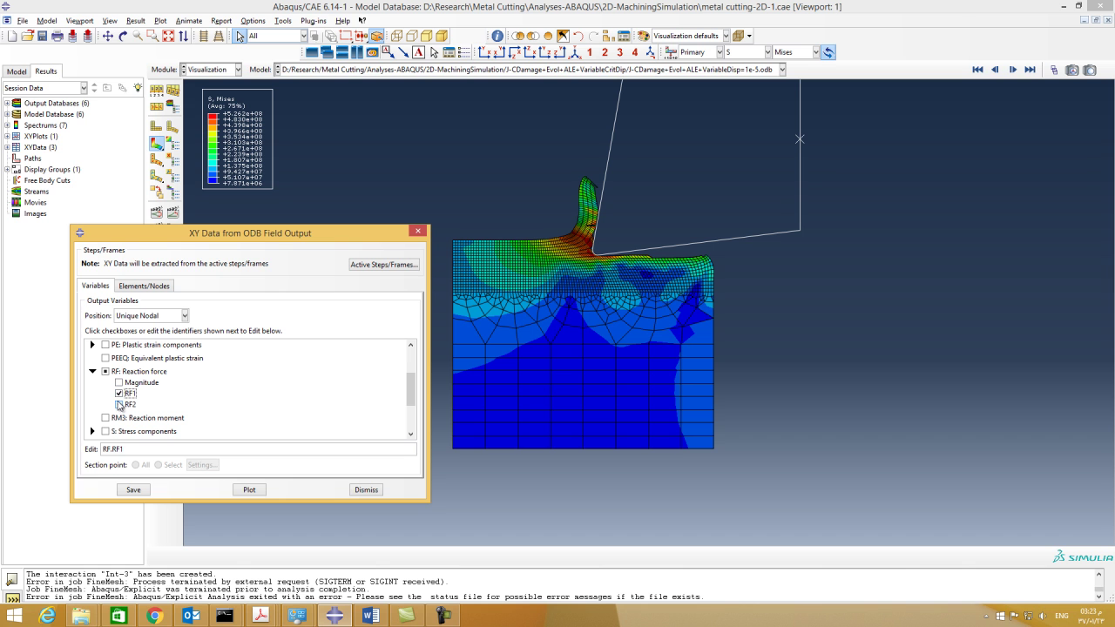
click(120, 405)
- Pick the rigid tool's reference point as the node, plot its reaction forces over time and dismiss the extraction dialog
click(143, 287)
click(197, 317)
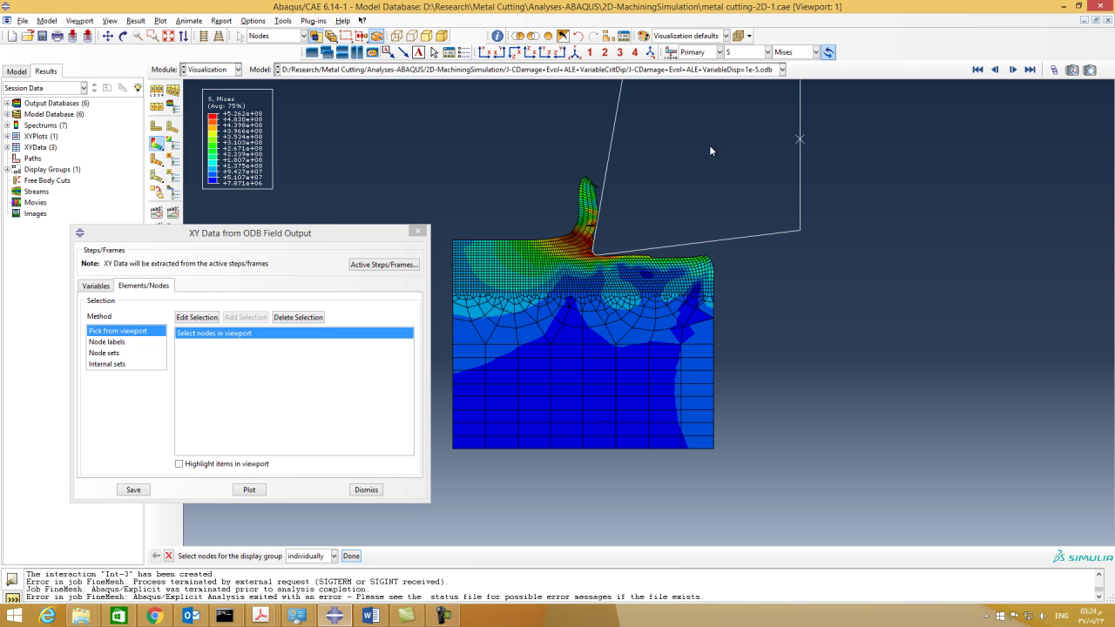
click(816, 152)
click(352, 558)
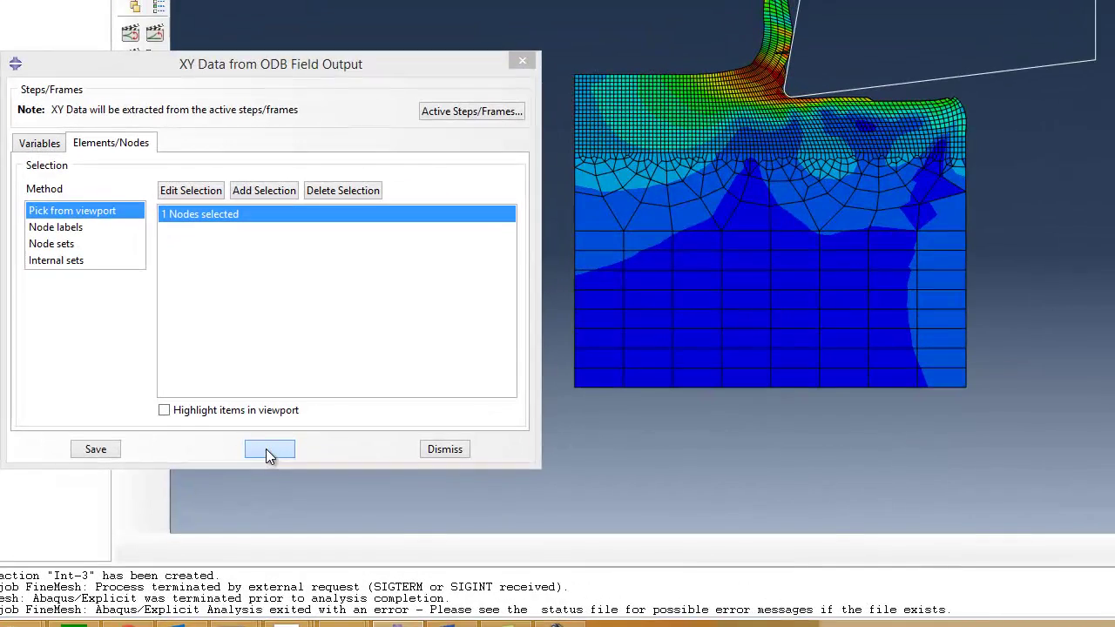
click(249, 490)
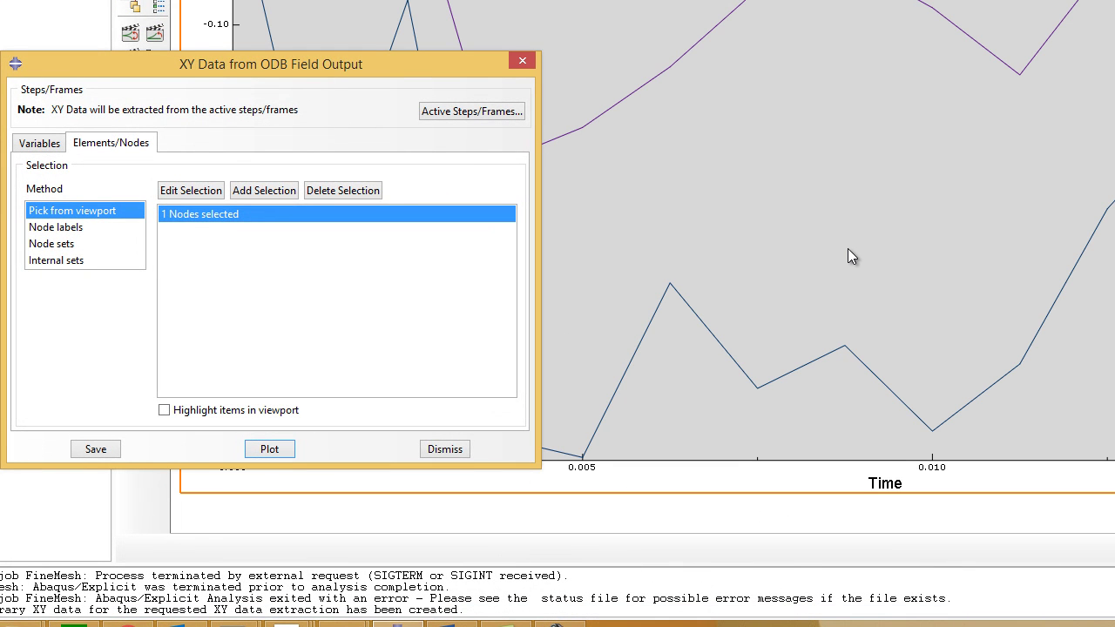
drag(475, 64, 75, 213)
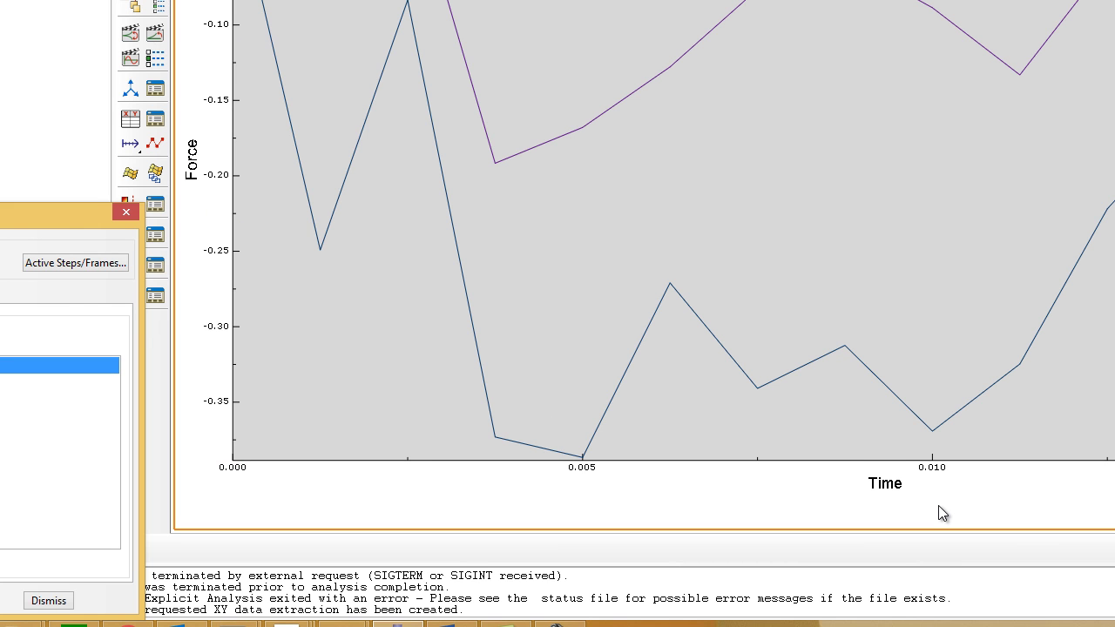
drag(79, 220, 636, 127)
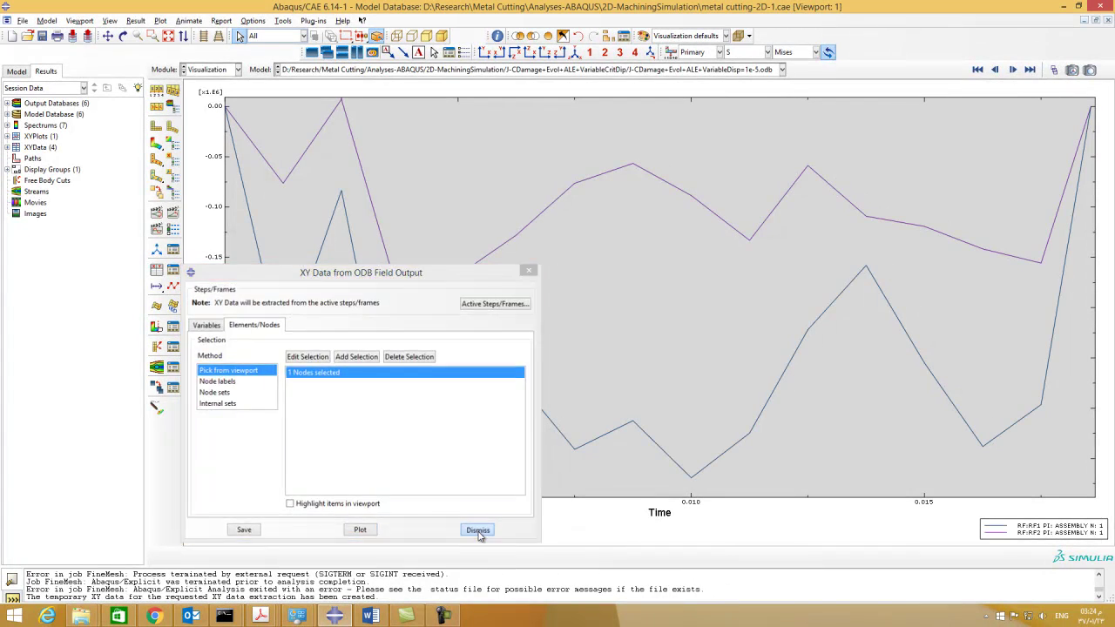
click(478, 534)
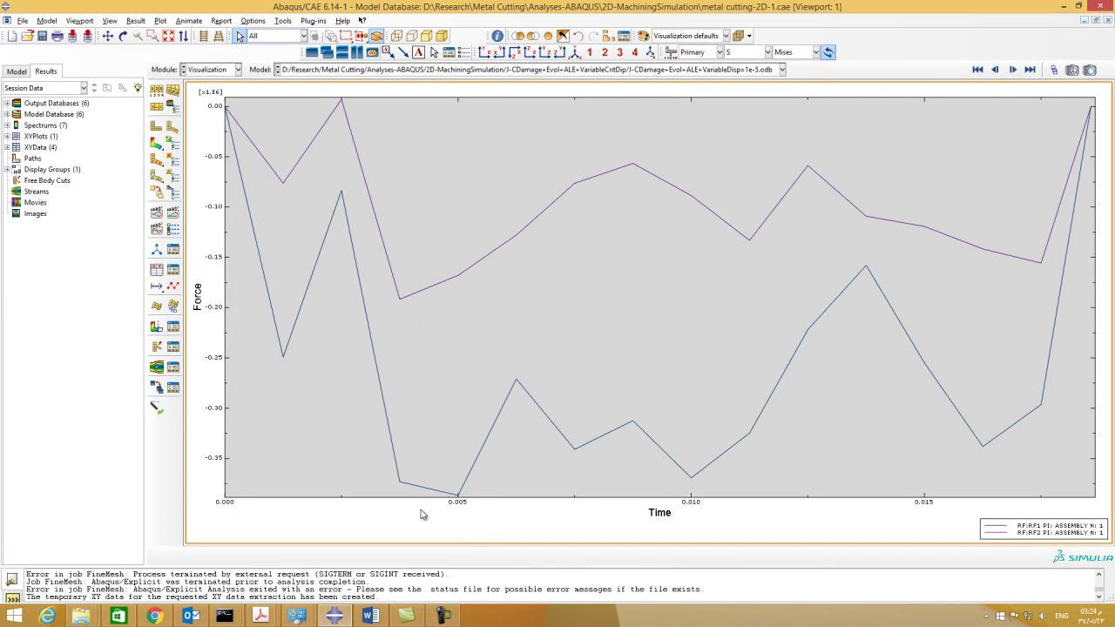
- Operate on the XY data to multiply the RF1 curve by -1, plot the expression and close the dialog
click(157, 272)
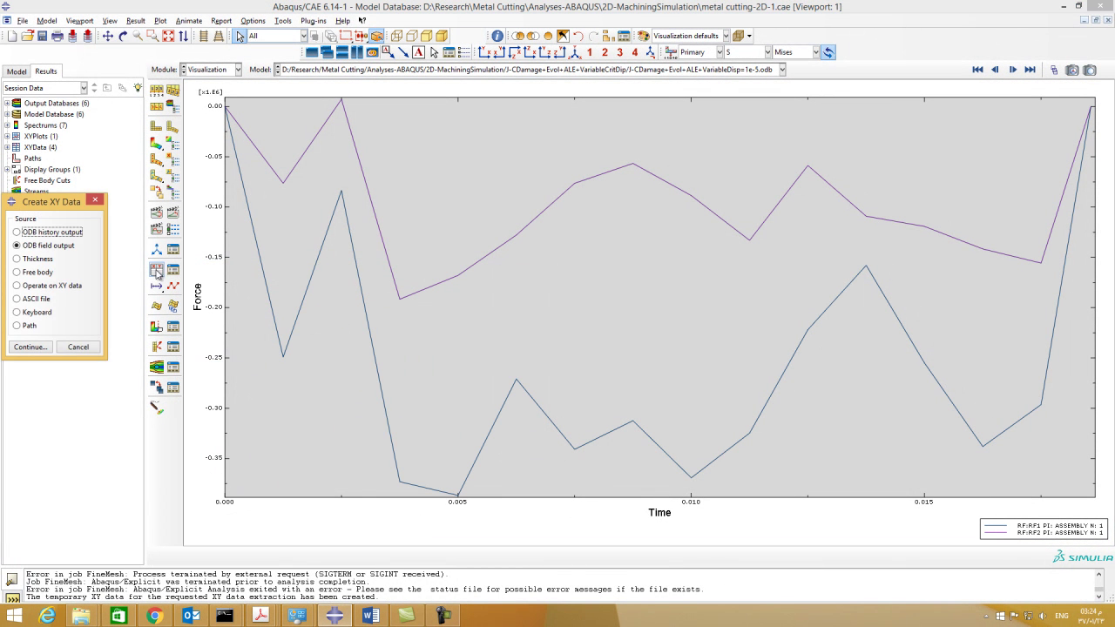
click(41, 291)
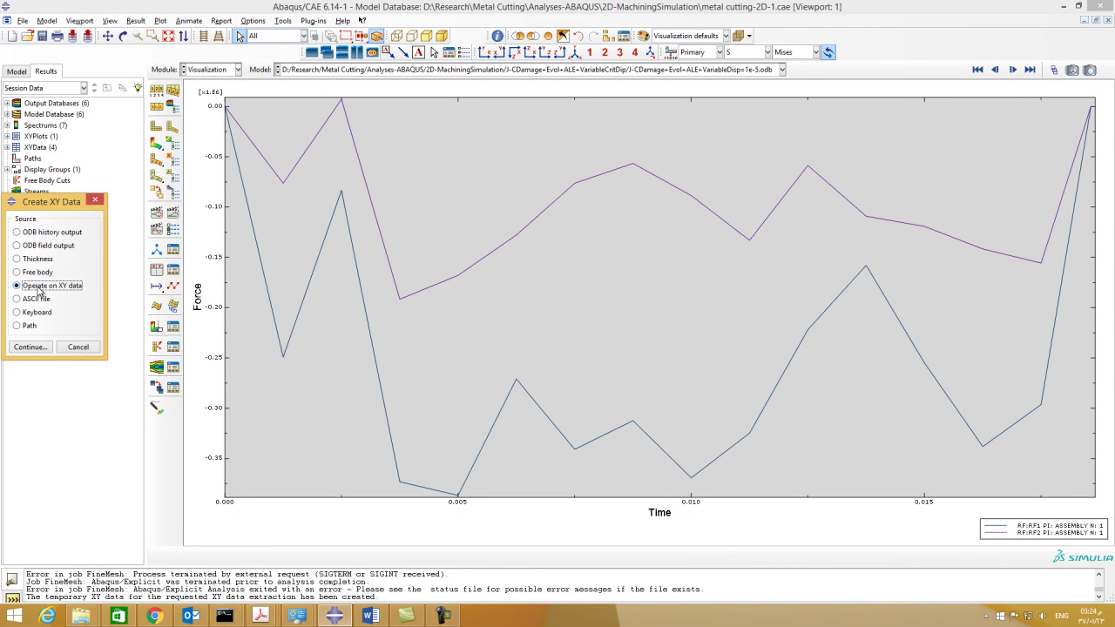
click(31, 347)
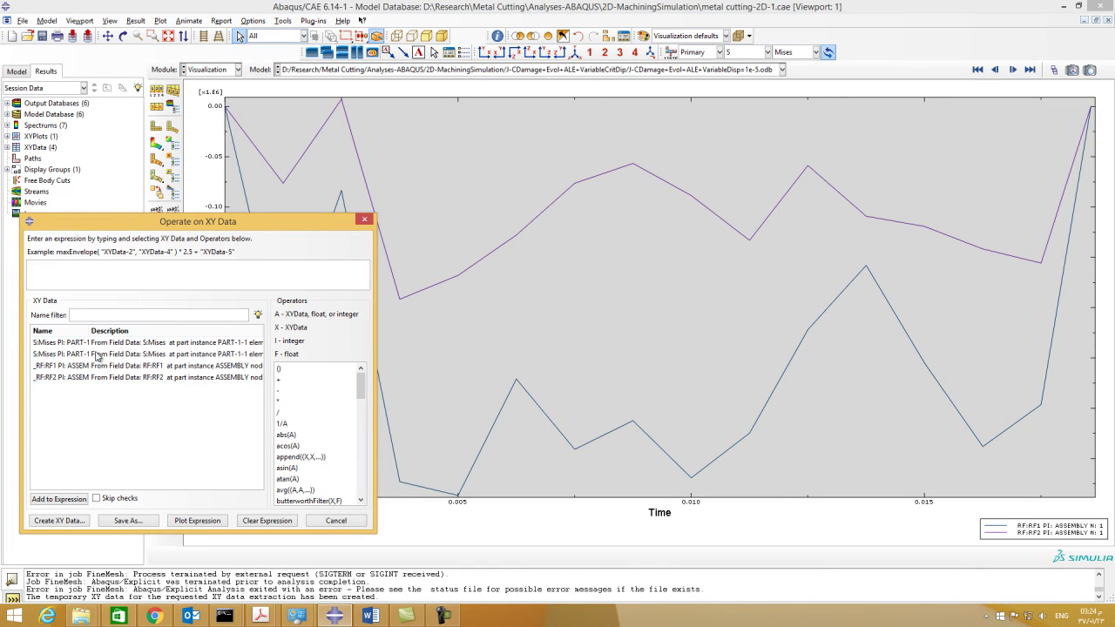
click(74, 368)
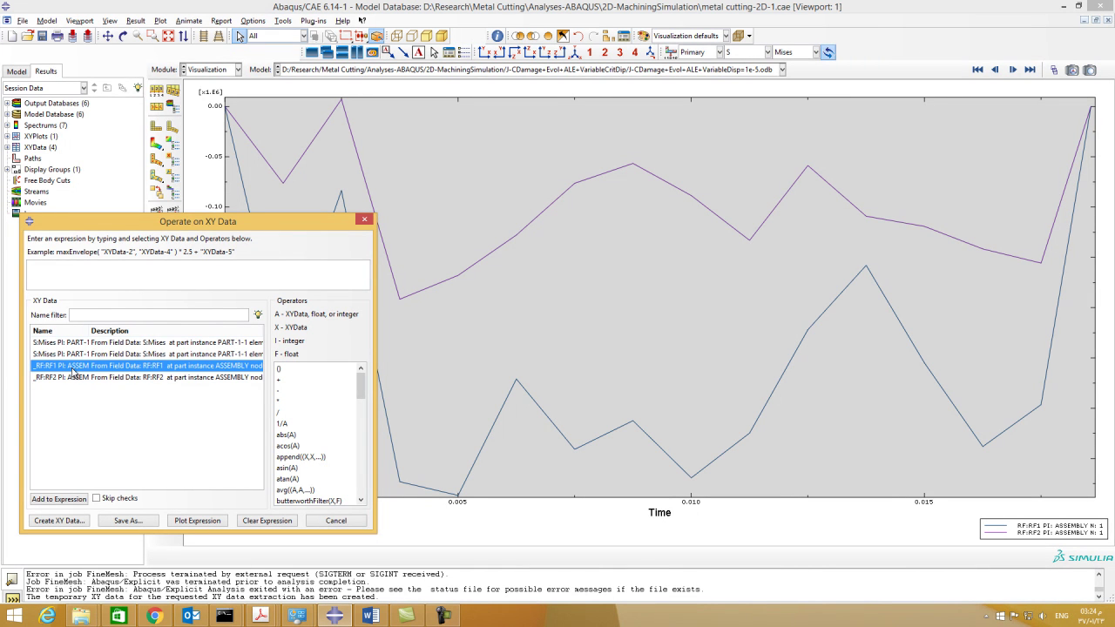
click(61, 503)
text(-1)
click(198, 521)
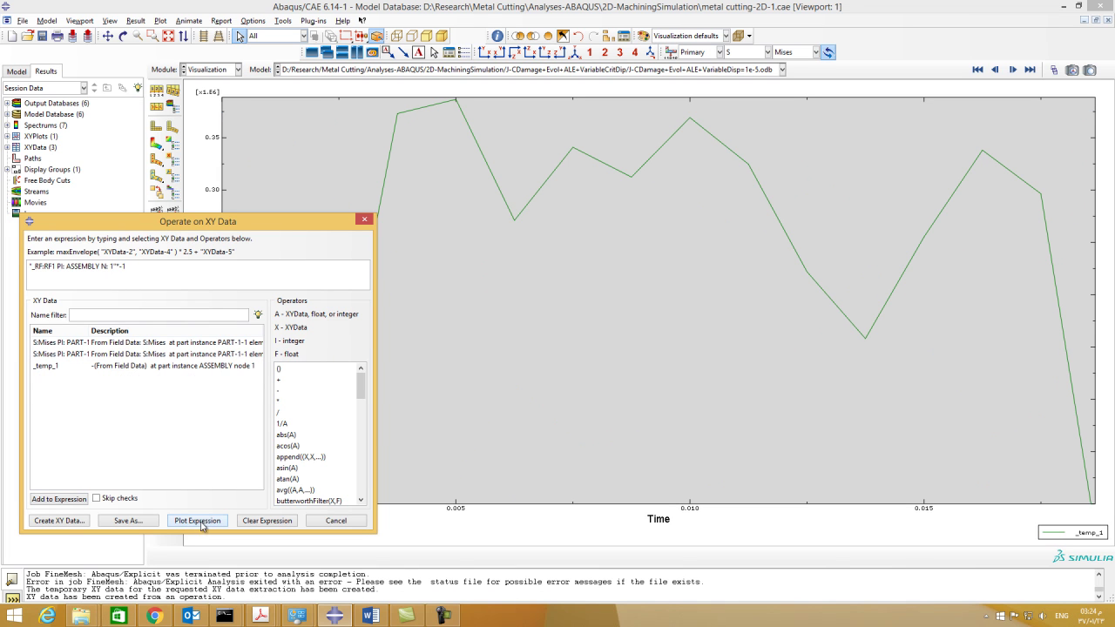
click(336, 521)
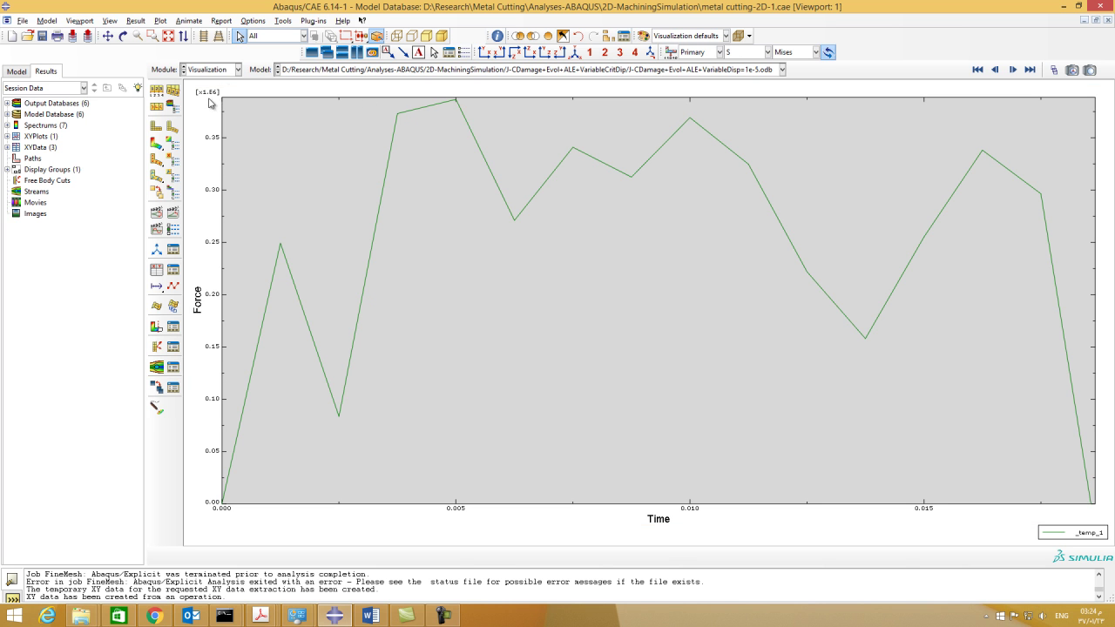
- Return to the Mises stress contour plot on the deformed shape
click(155, 145)
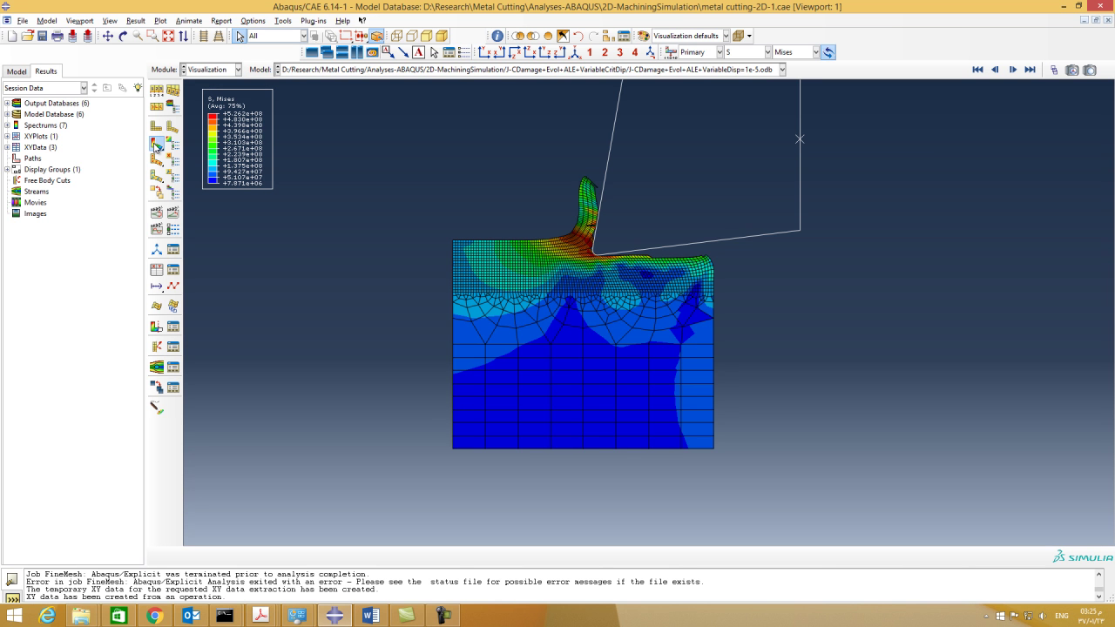